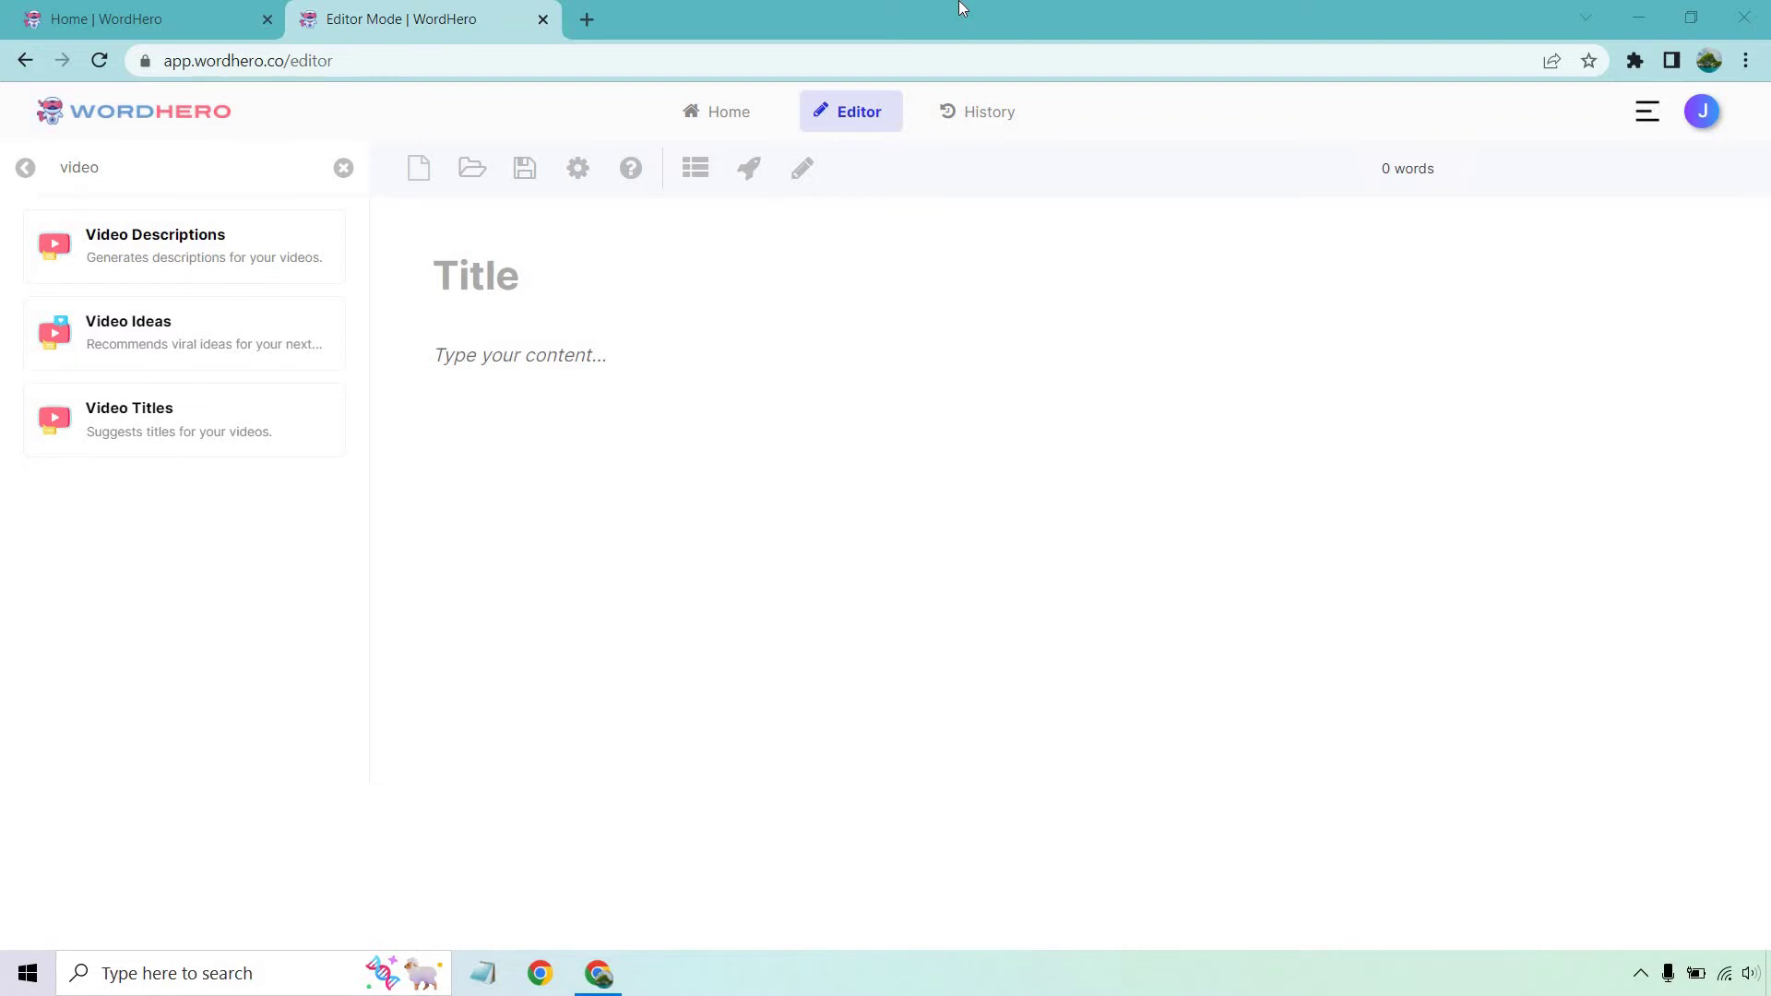
Visit the WordHero Home page, then return to Editor Mode with tools filtered by 'video'
{"action": "left_click", "coordinate": [185, 19]}
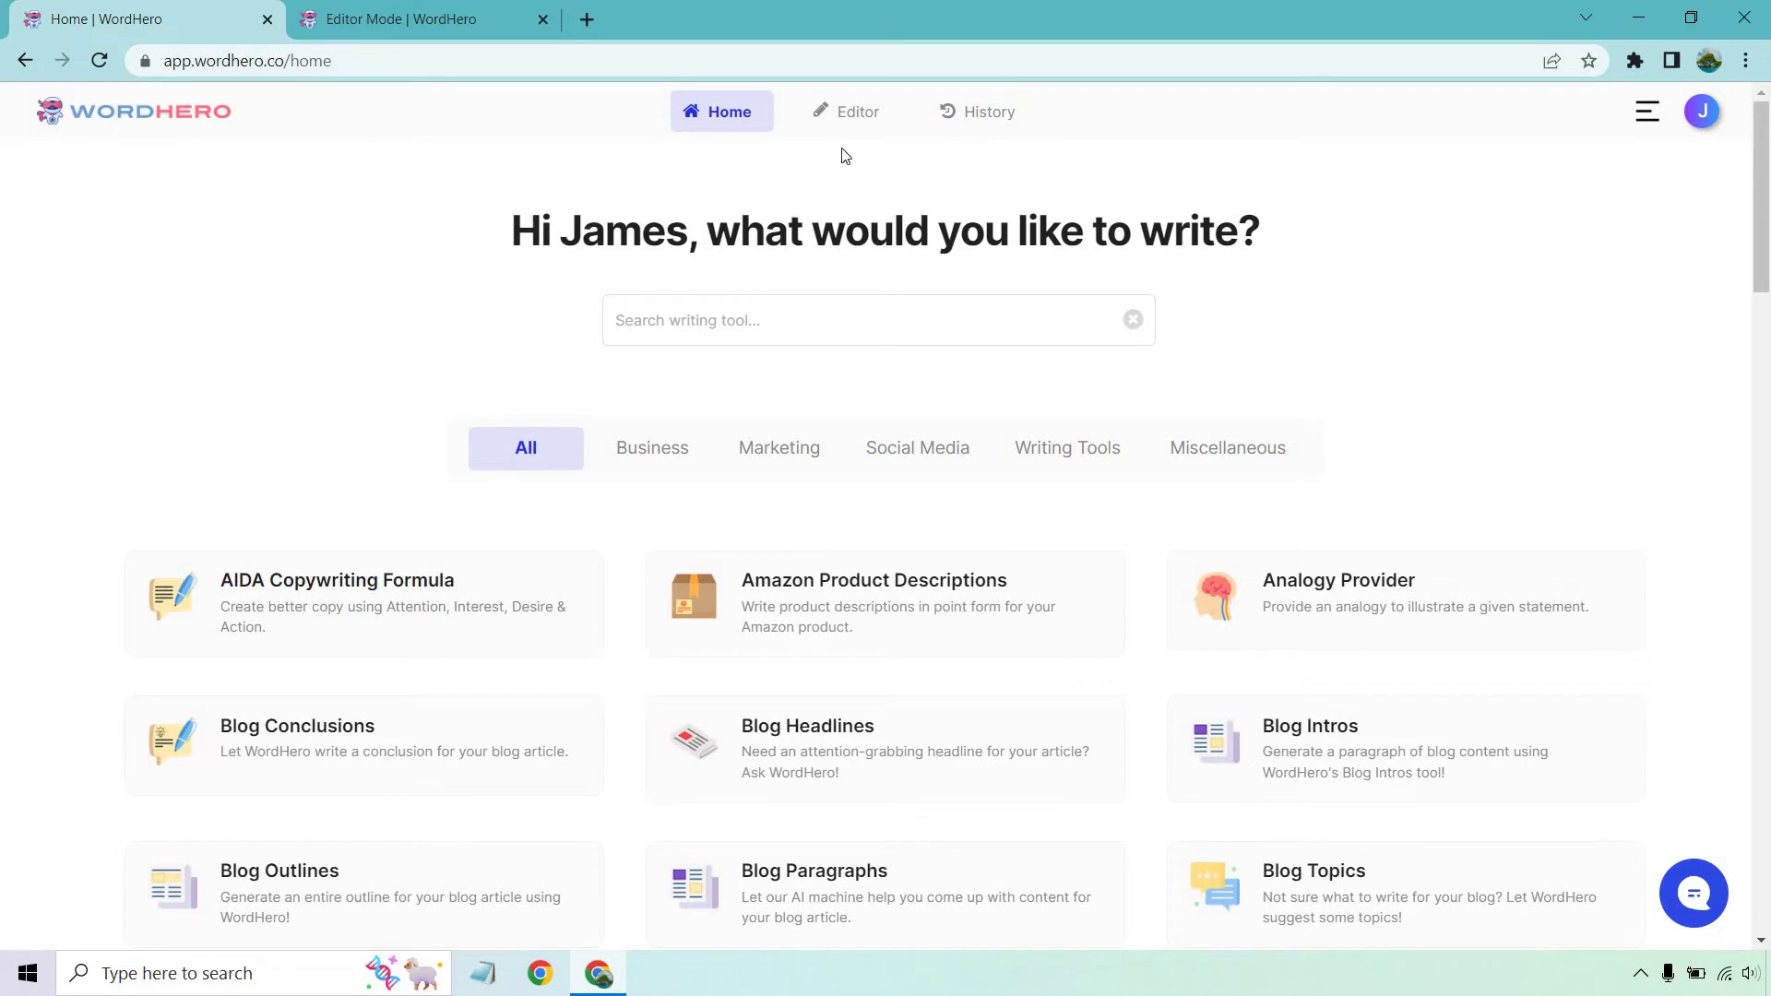
{"action": "left_click", "coordinate": [461, 9]}
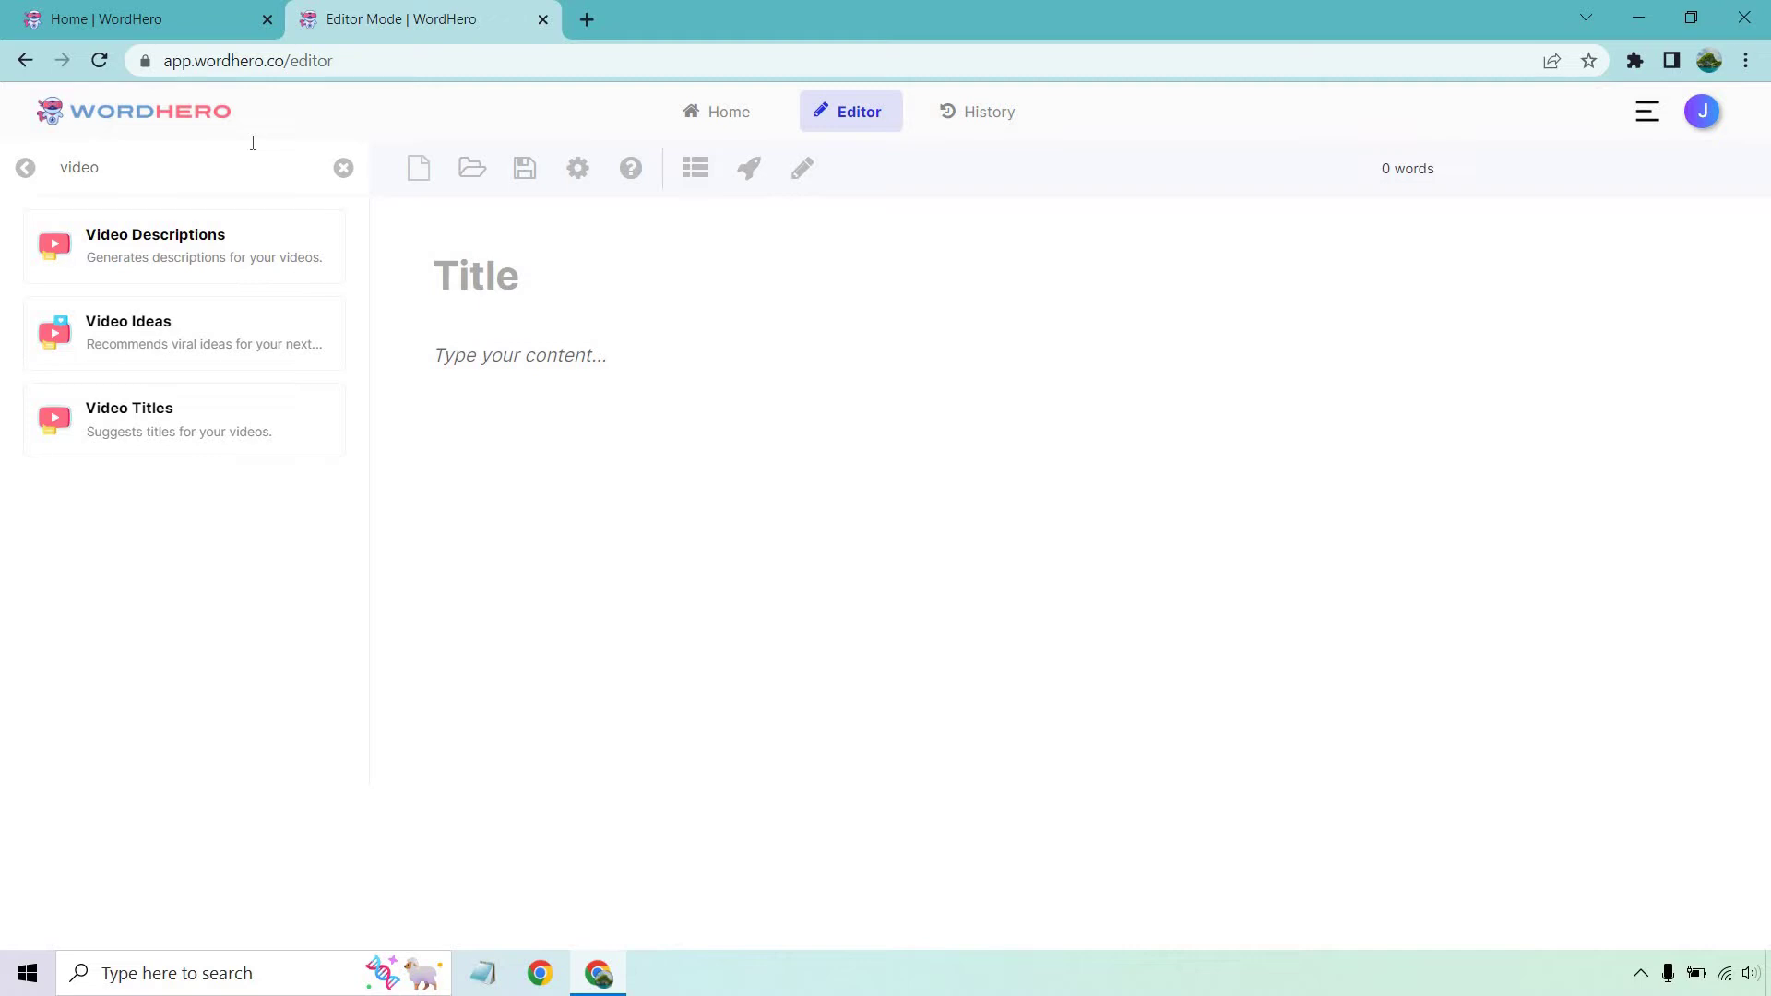
Generate Video Titles suggestions for the short description 'benefits of starting an online business'
{"action": "left_click", "coordinate": [214, 422]}
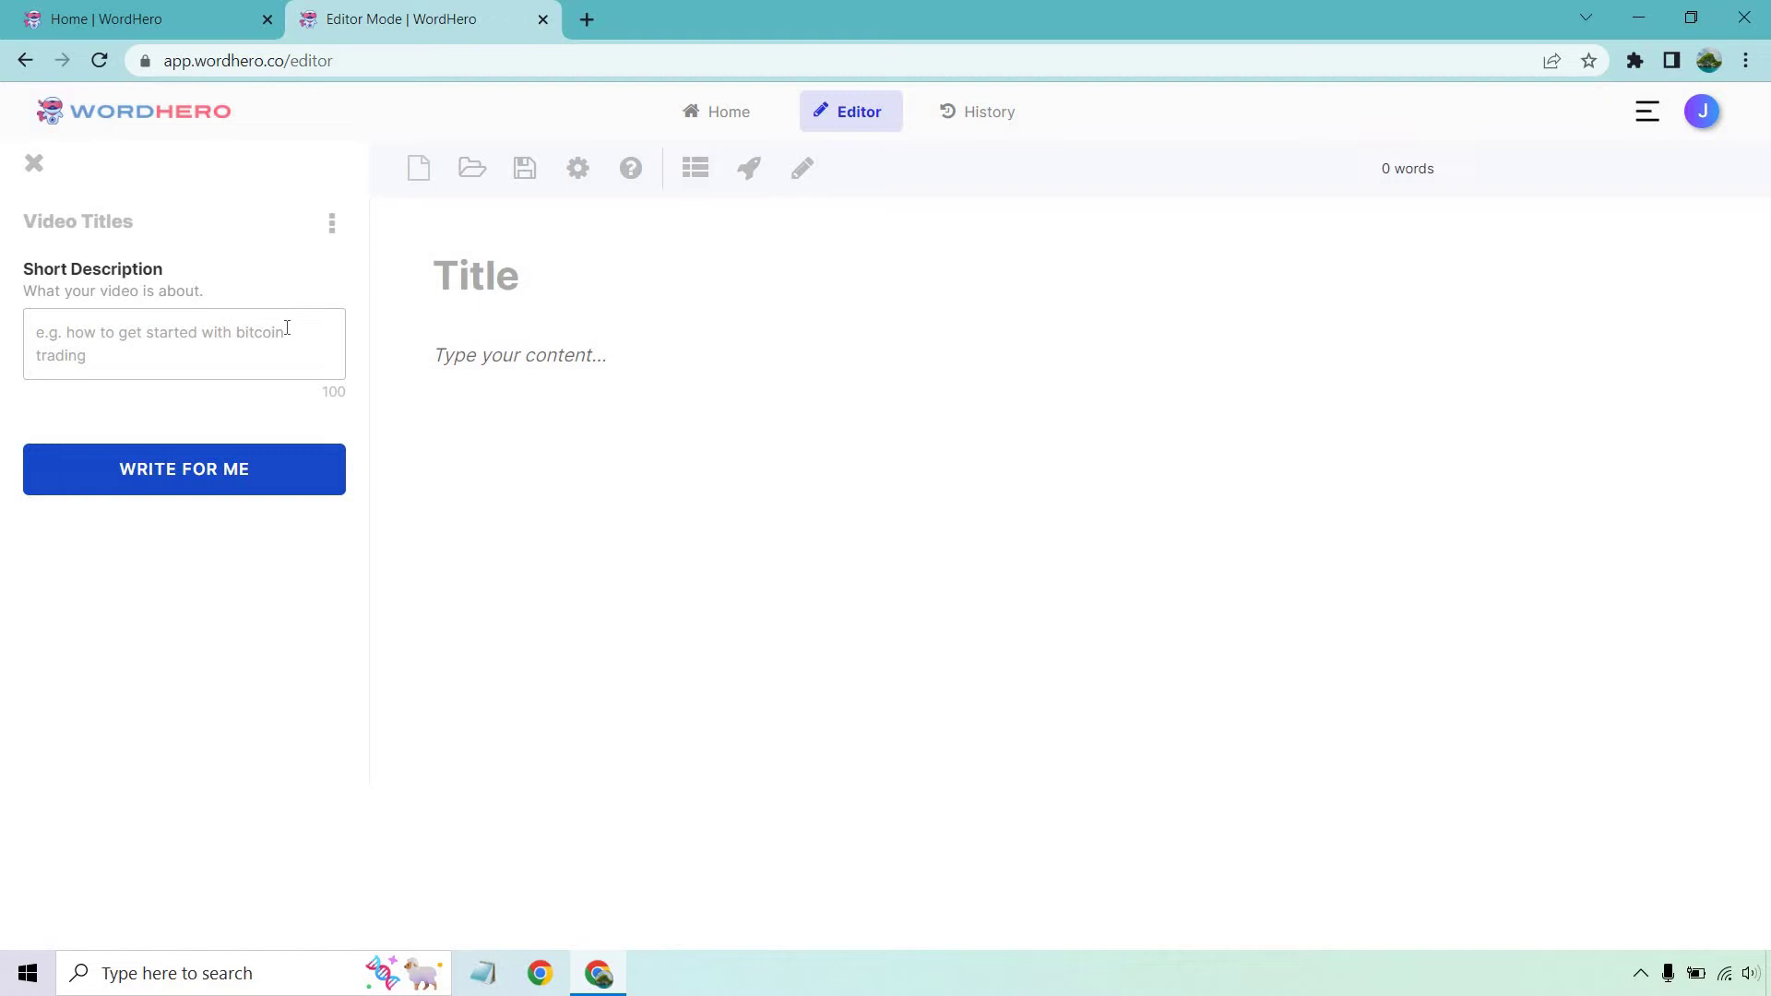
{"action": "left_click", "coordinate": [287, 327]}
{"action": "type", "text": "benefits of starting an online business"}
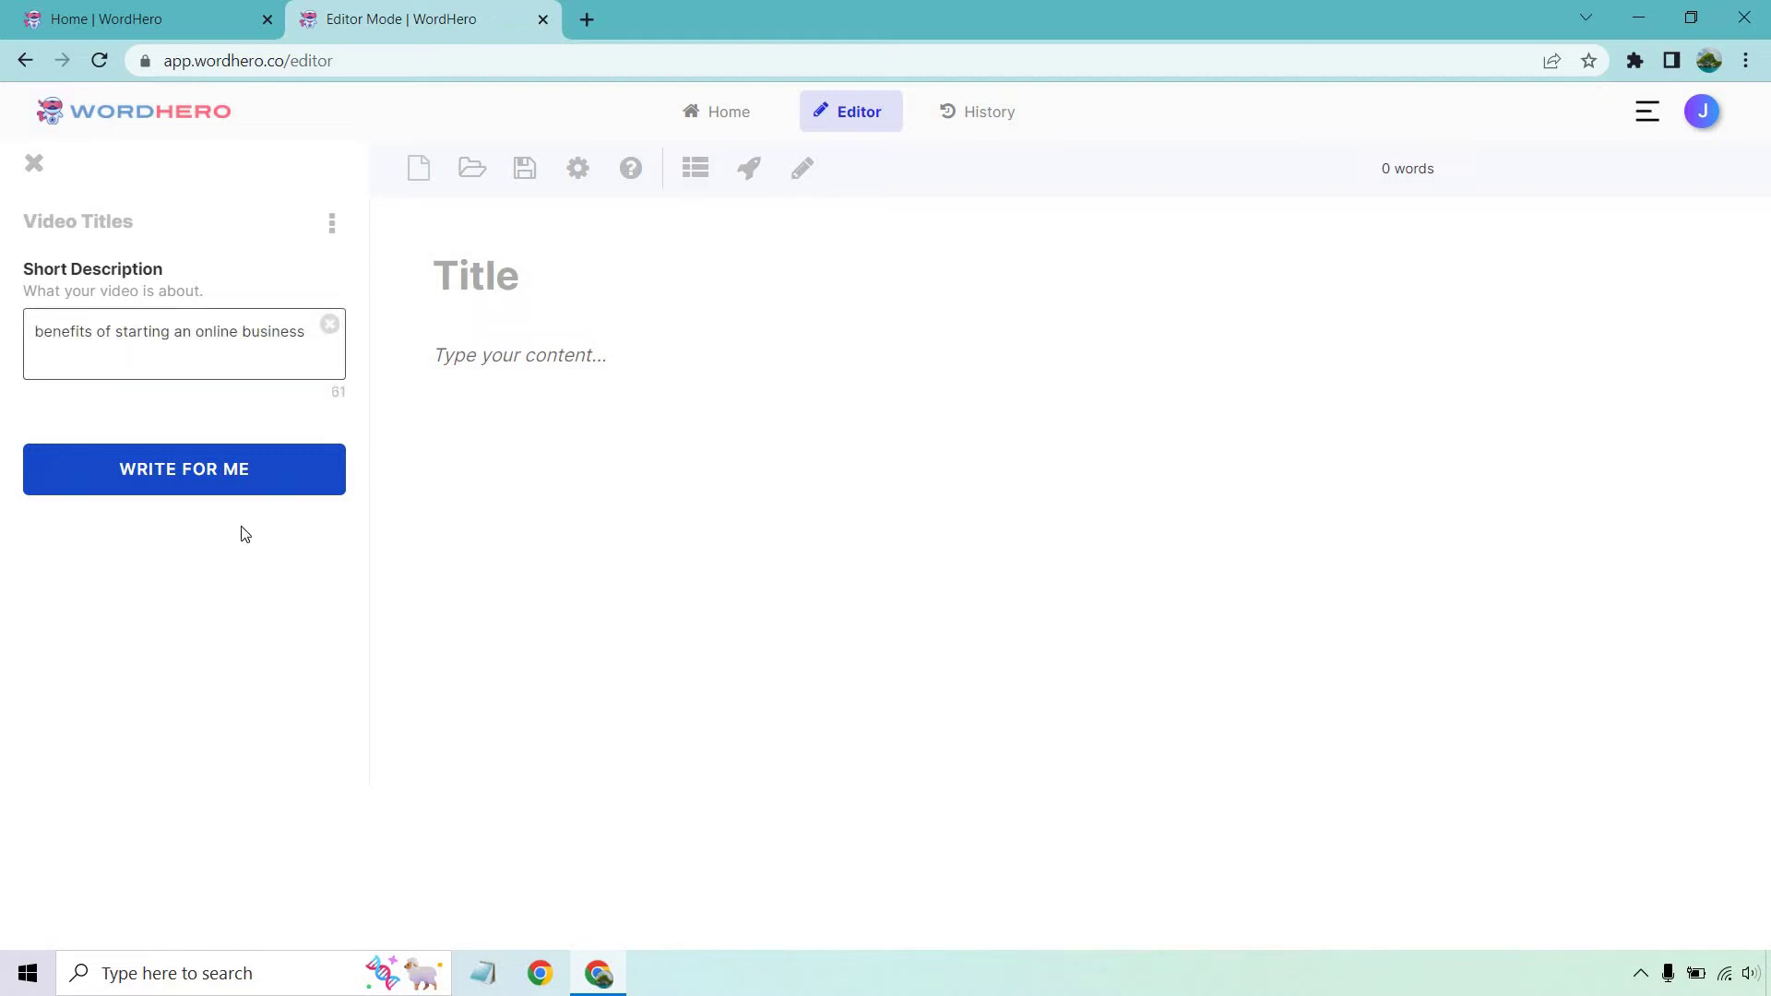
{"action": "left_click", "coordinate": [224, 482]}
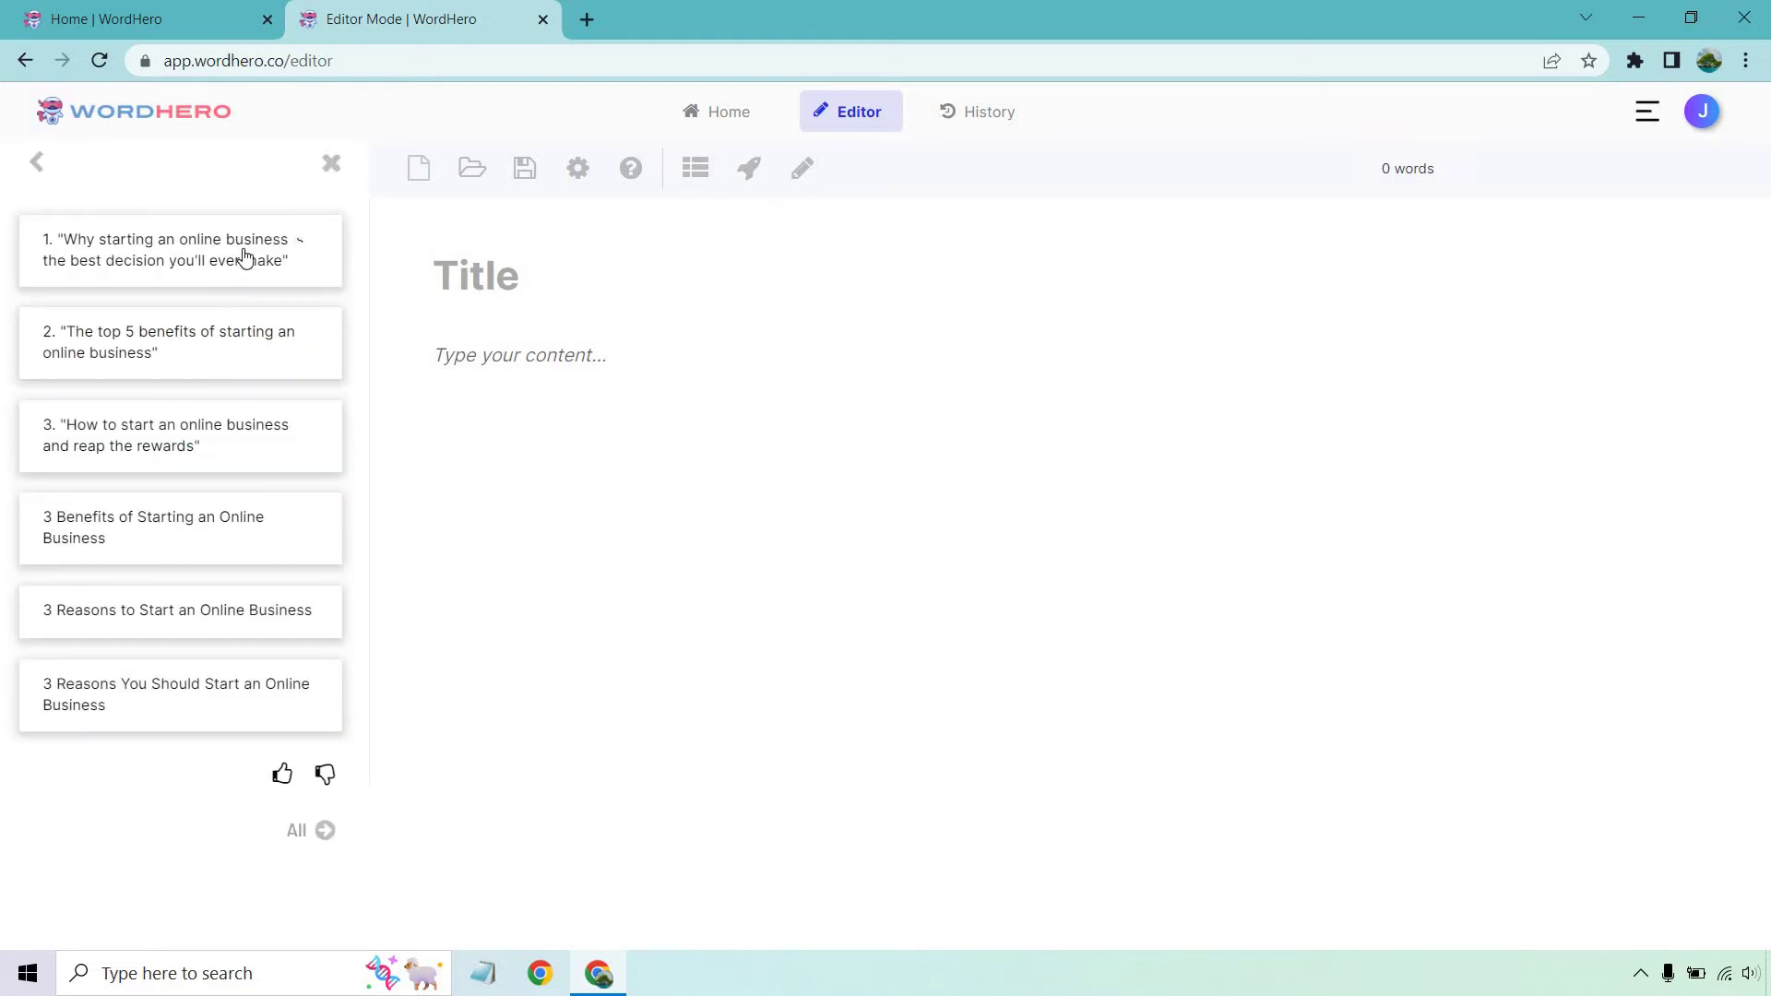
Paste the second suggestion as the title, trimmed to 'The top benefits of starting an online business'
{"action": "left_click", "coordinate": [240, 344]}
{"action": "left_click", "coordinate": [469, 288]}
{"action": "key", "text": "ctrl+v"}
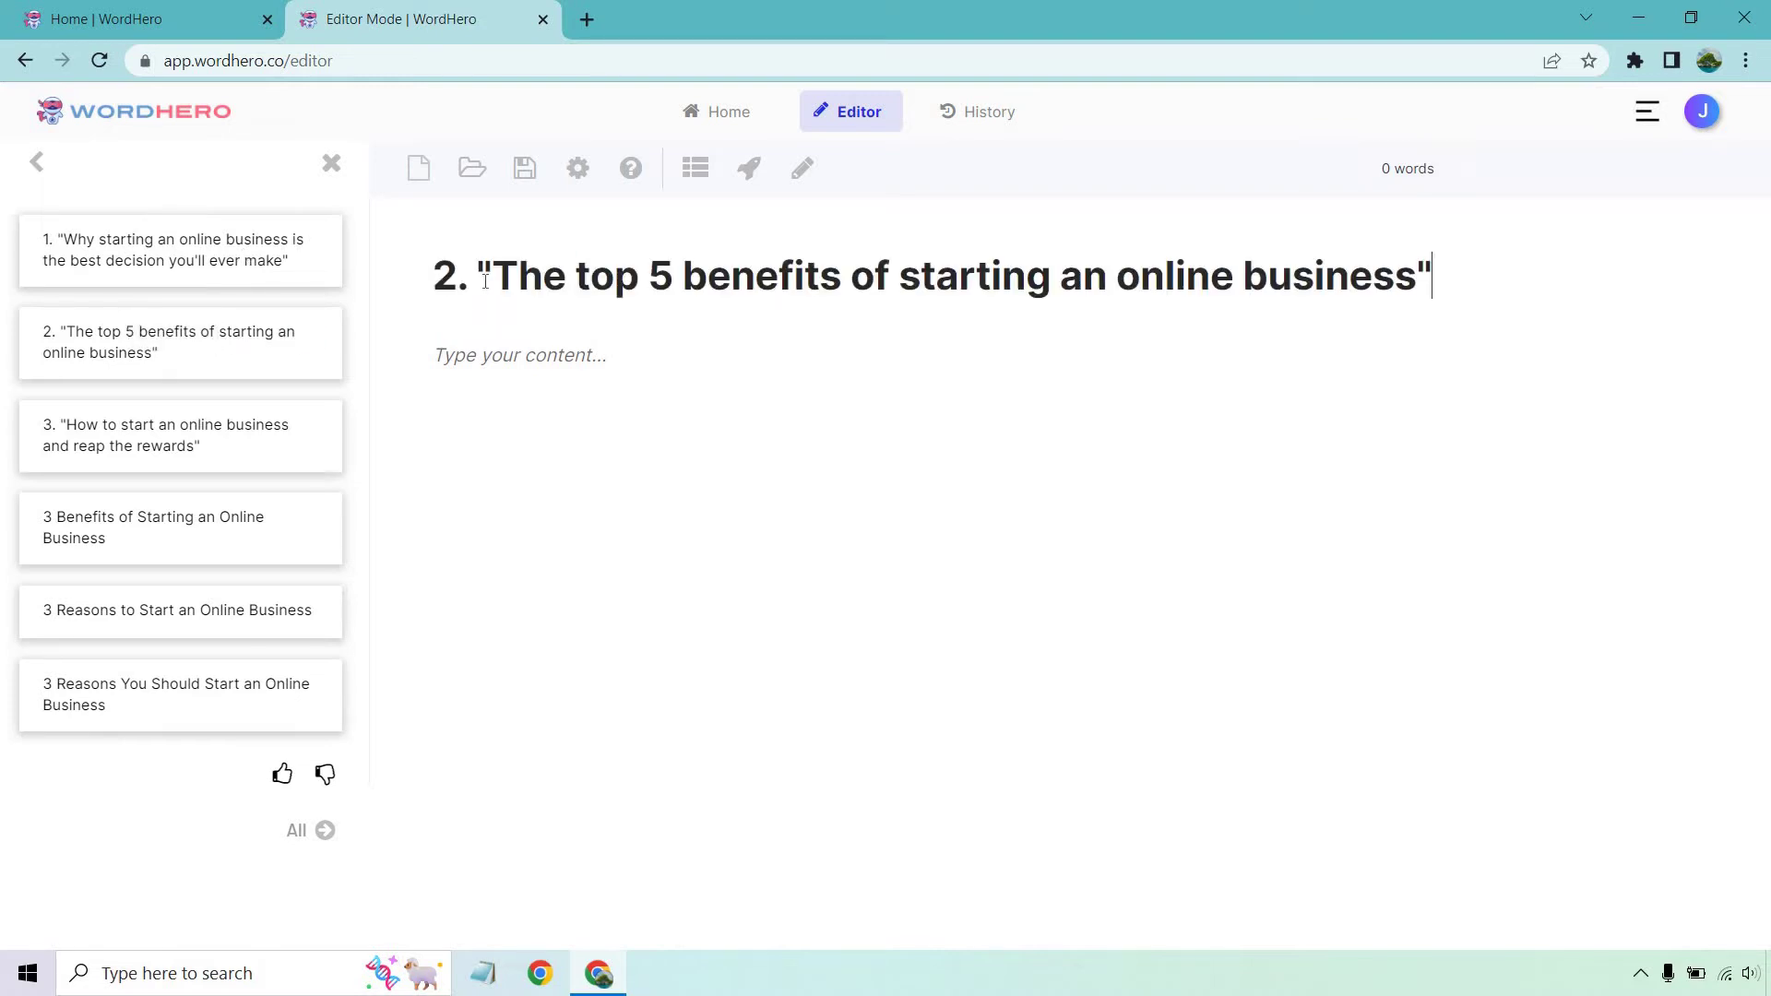
{"action": "left_click", "coordinate": [399, 265]}
{"action": "key", "text": "shift+Right"}
{"action": "key", "text": "shift+Right"}
{"action": "key", "text": "shift+Right"}
{"action": "key", "text": "shift+Right"}
{"action": "key", "text": "BackSpace"}
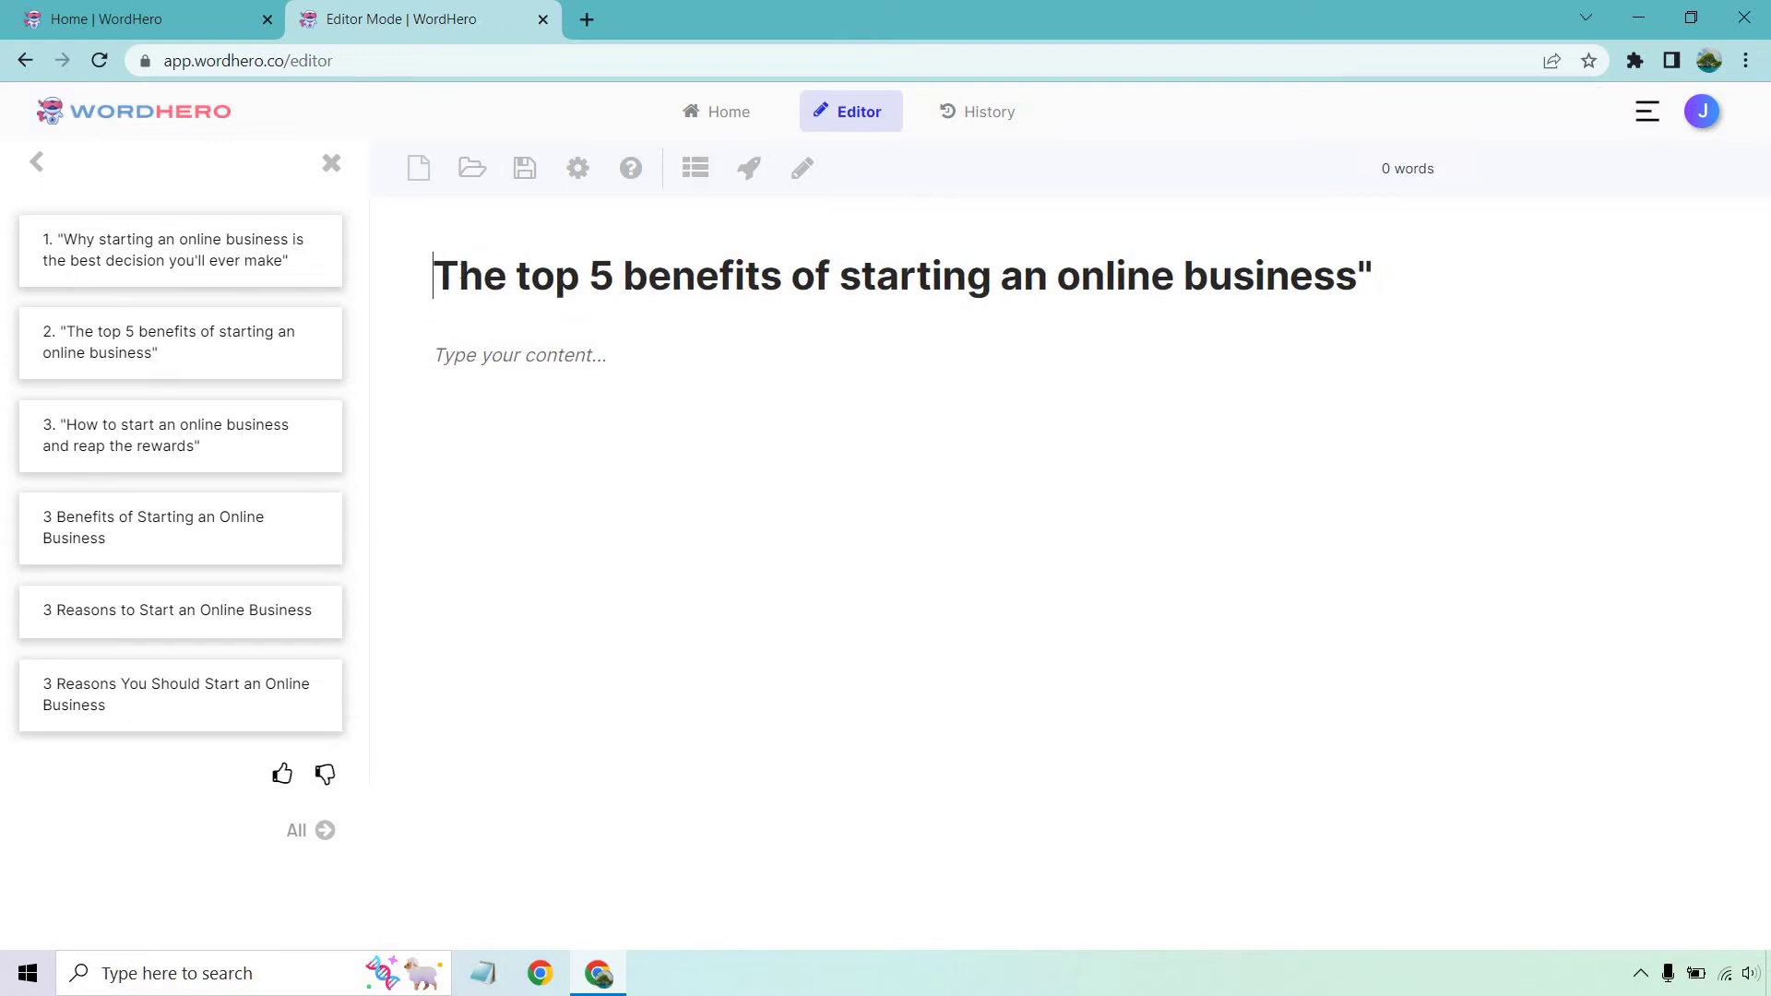
{"action": "left_click", "coordinate": [629, 287]}
{"action": "key", "text": "BackSpace"}
{"action": "key", "text": "BackSpace"}
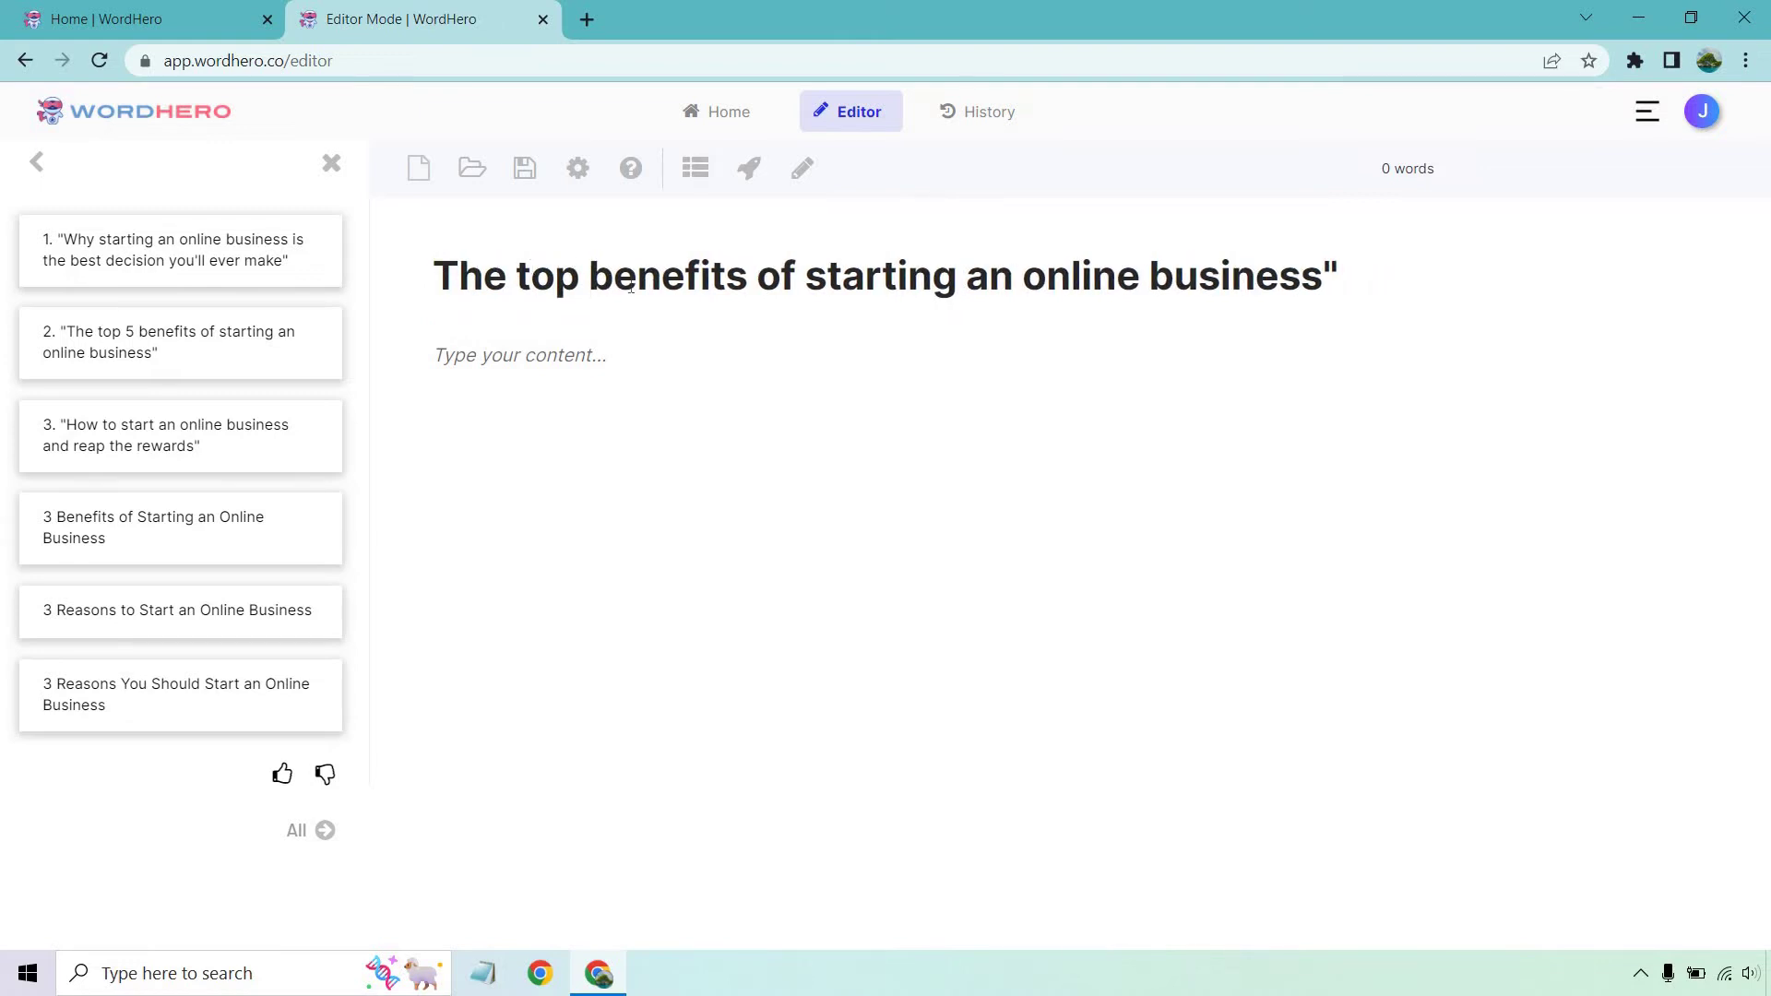
{"action": "left_click", "coordinate": [331, 169]}
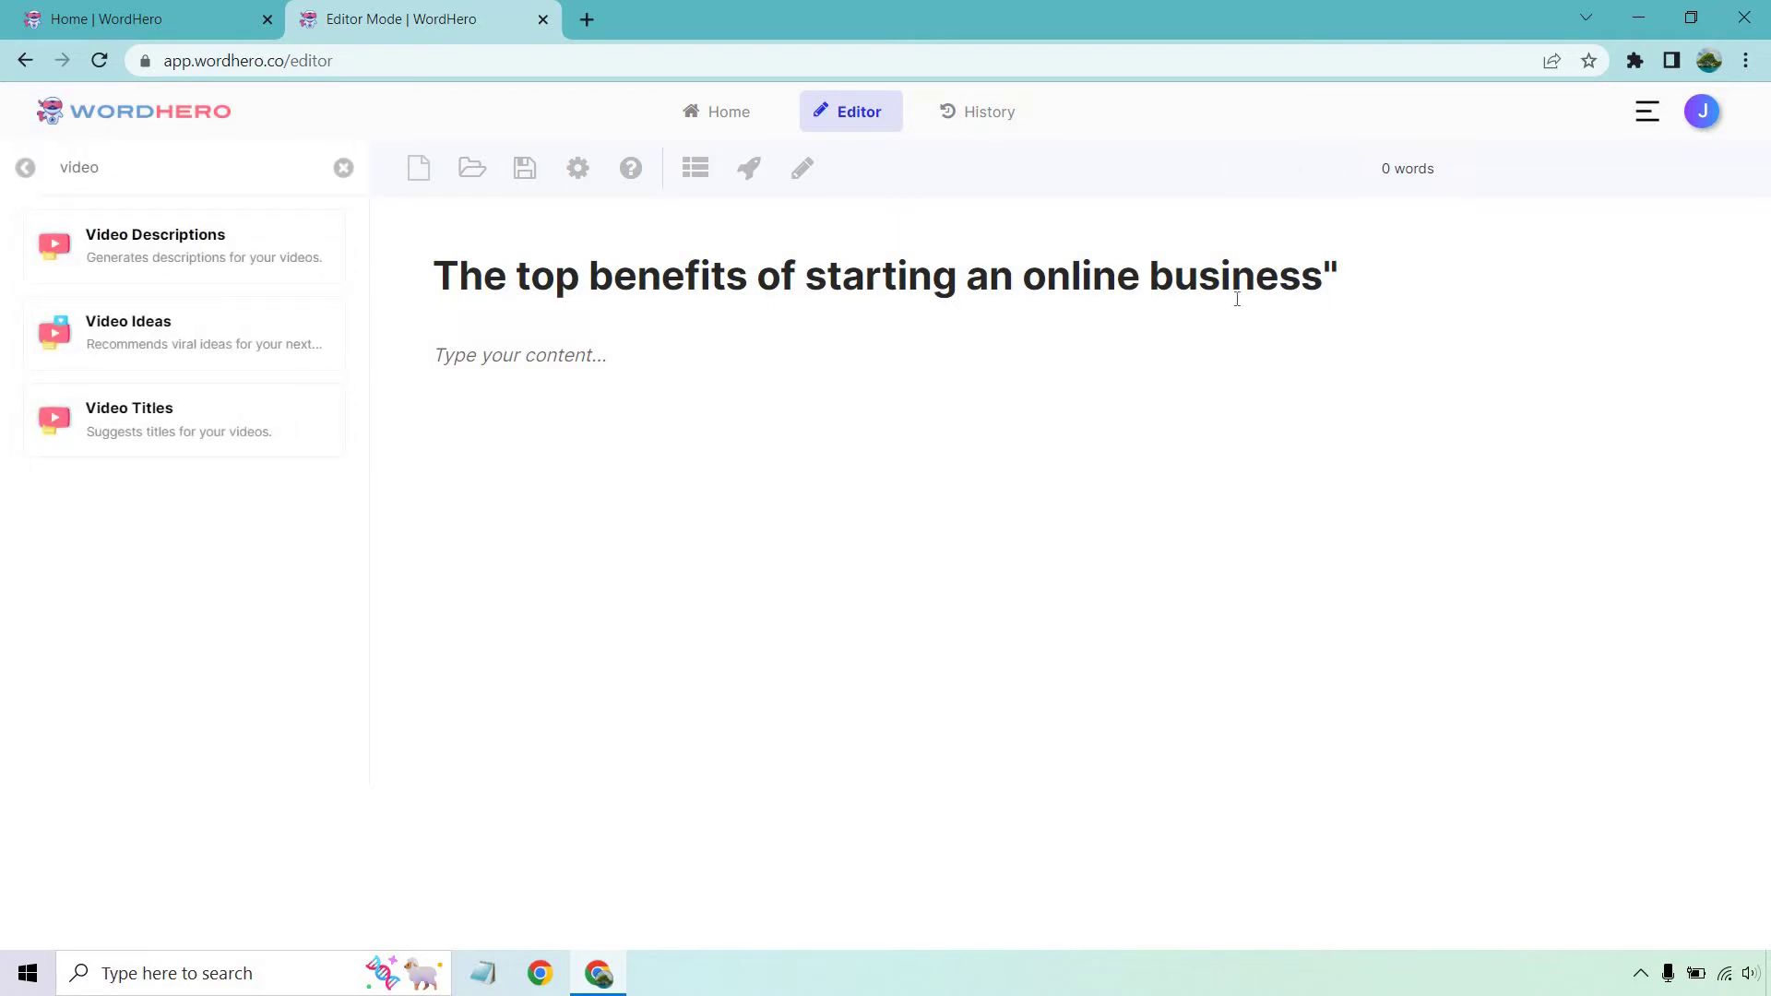
{"action": "key", "text": "BackSpace"}
Select the 'video' term in the tool search box
{"action": "left_click", "coordinate": [140, 233]}
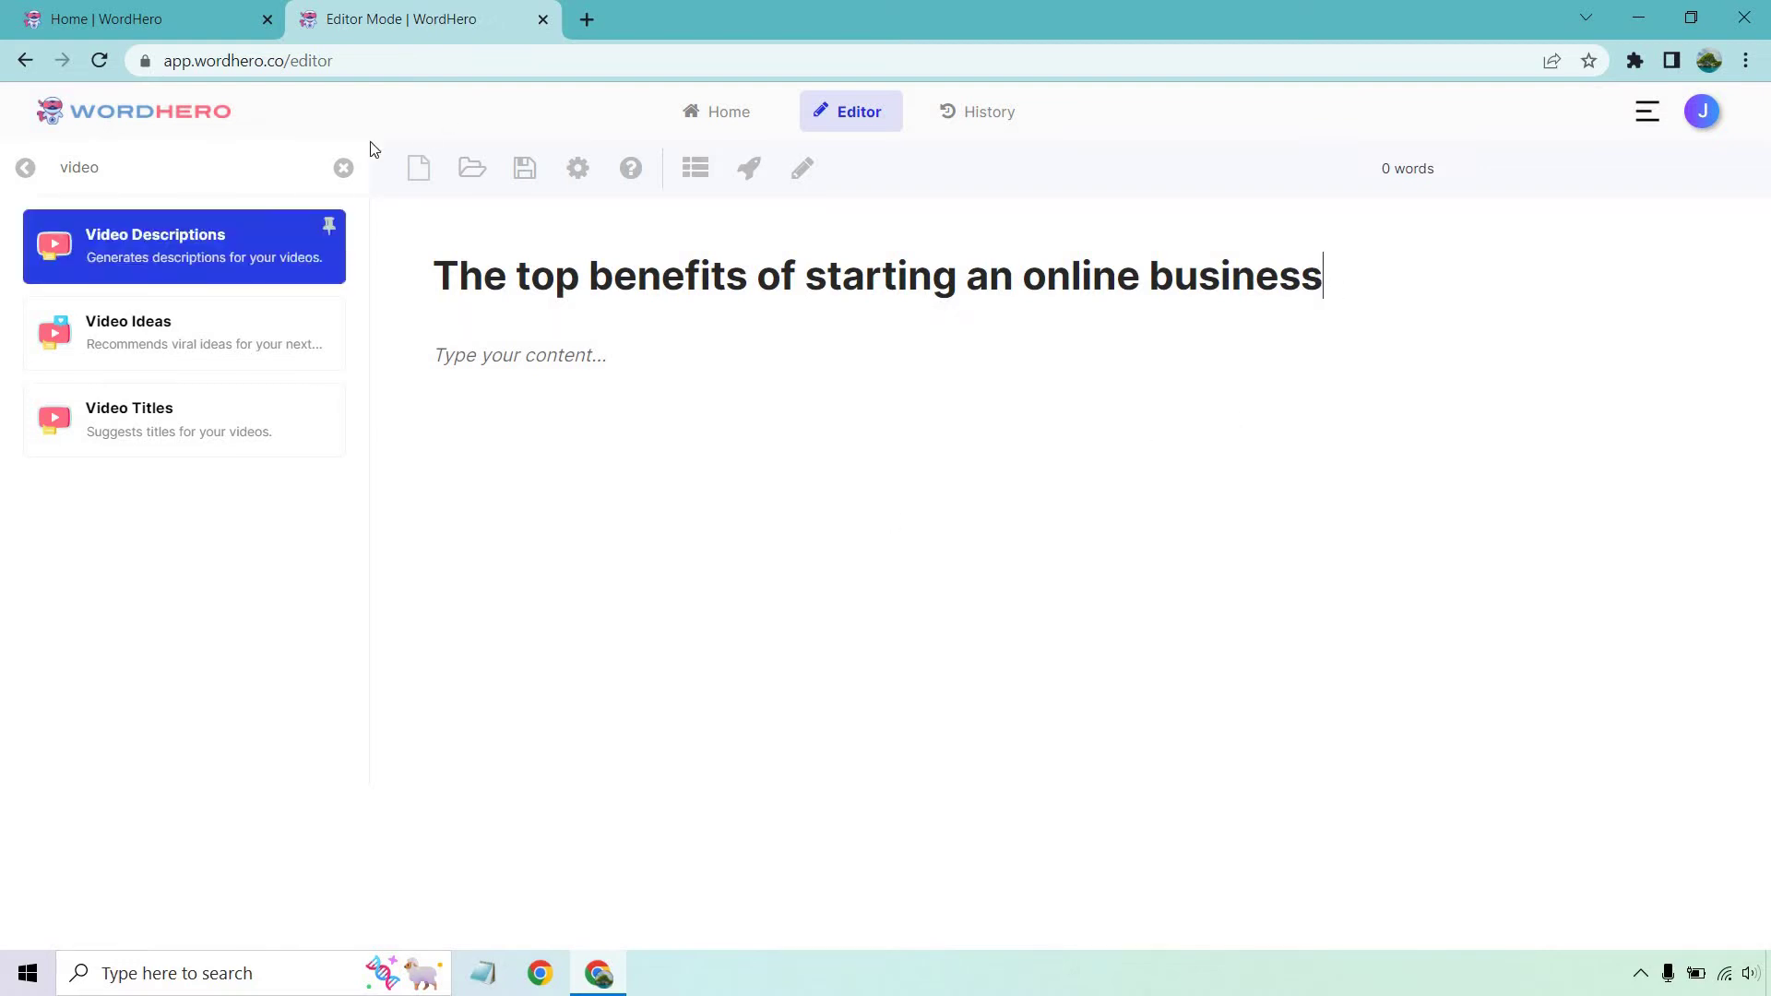
{"action": "left_click", "coordinate": [166, 156]}
{"action": "double_click", "coordinate": [166, 156]}
Clear the 'video' search filter and generate an outline from the post title
{"action": "key", "text": "BackSpace"}
{"action": "left_click", "coordinate": [572, 359]}
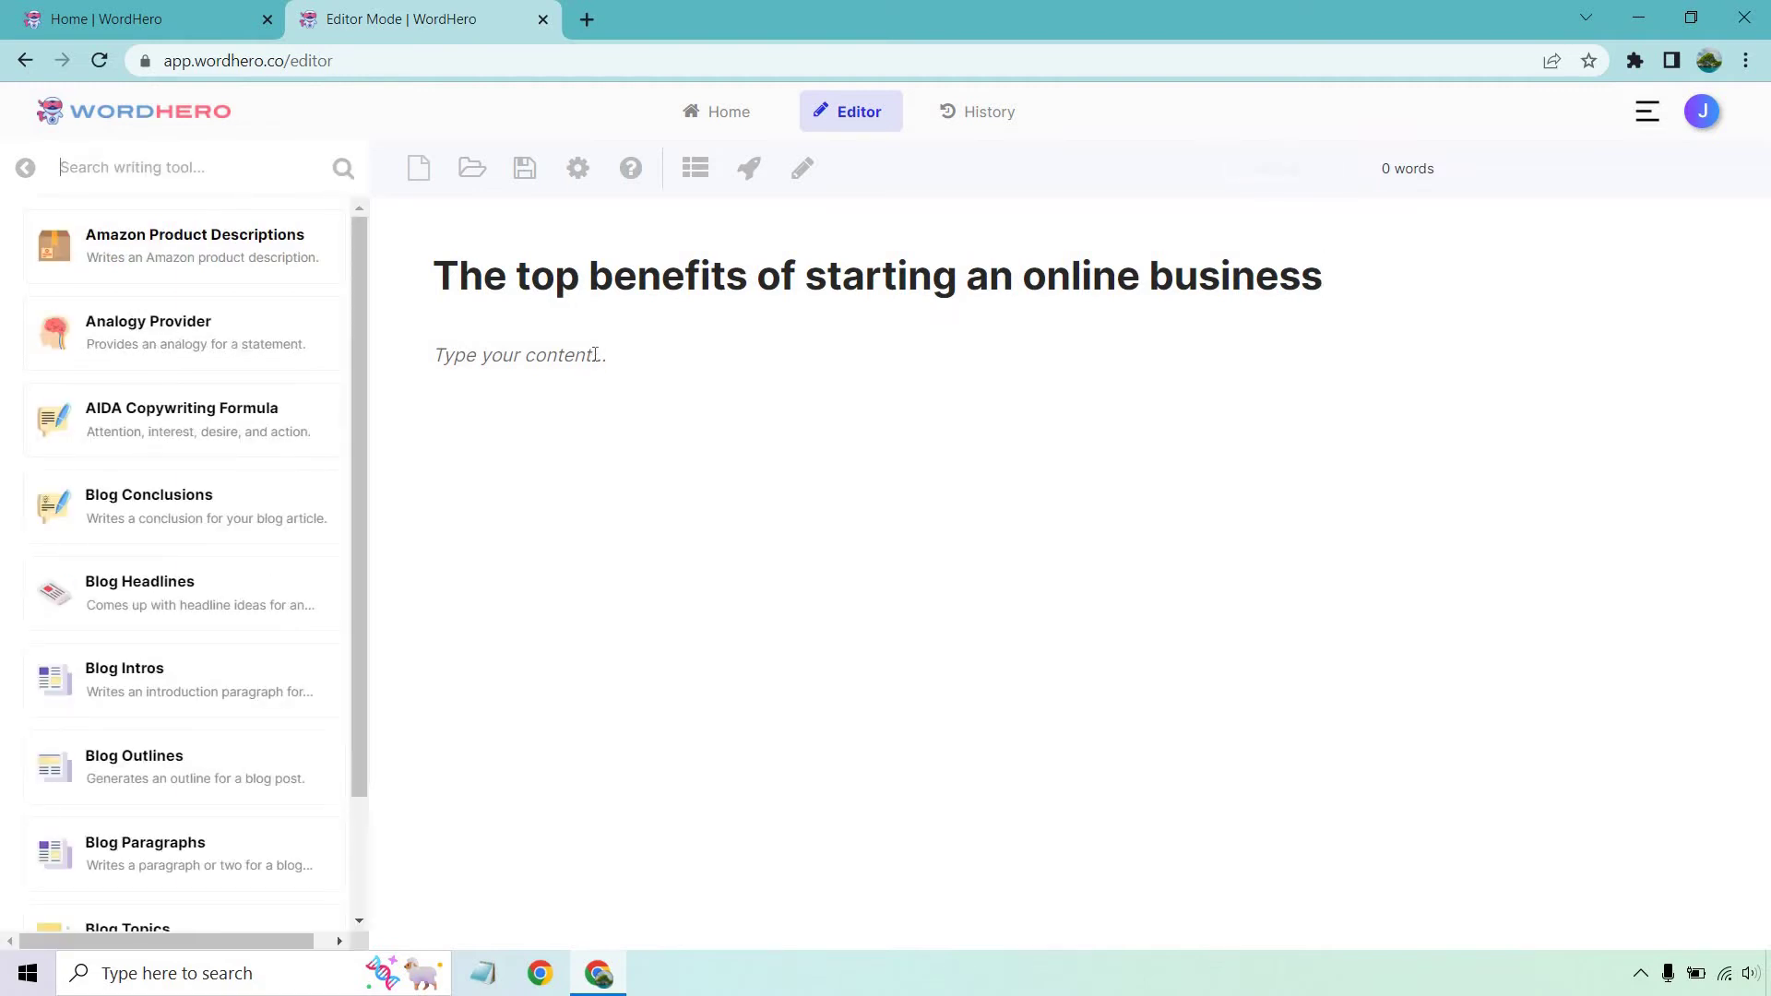
{"action": "left_click", "coordinate": [692, 171]}
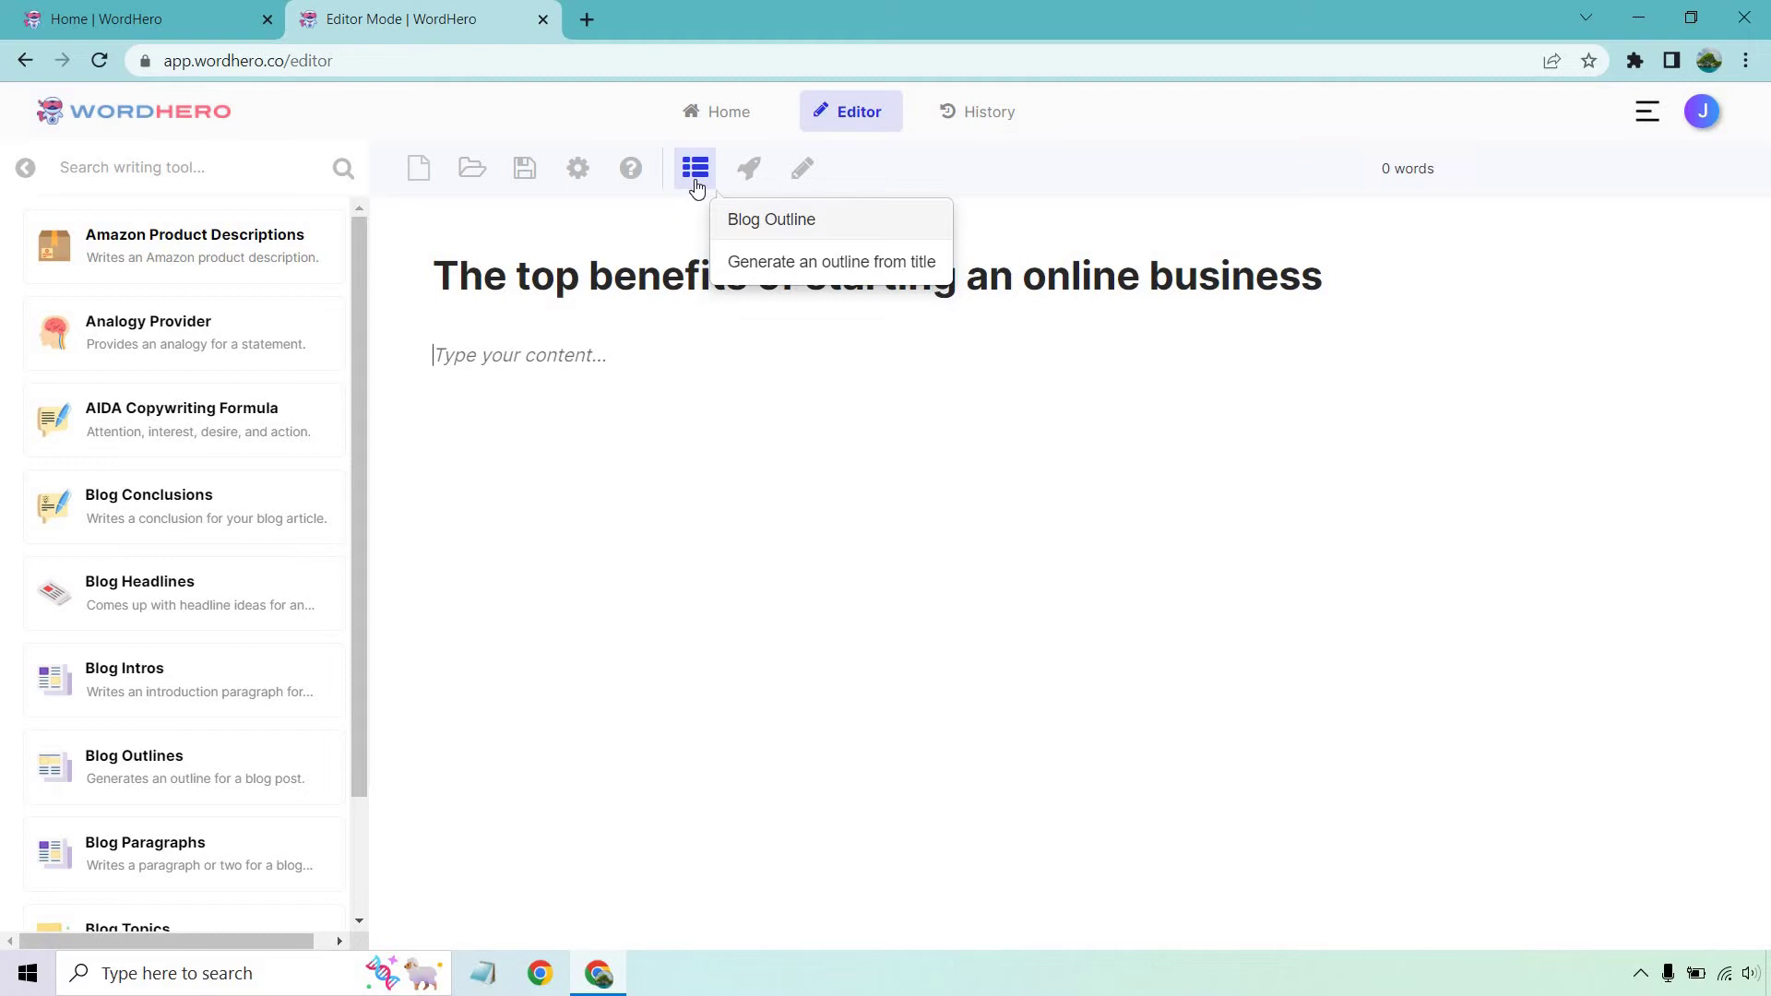
{"action": "left_click", "coordinate": [830, 262]}
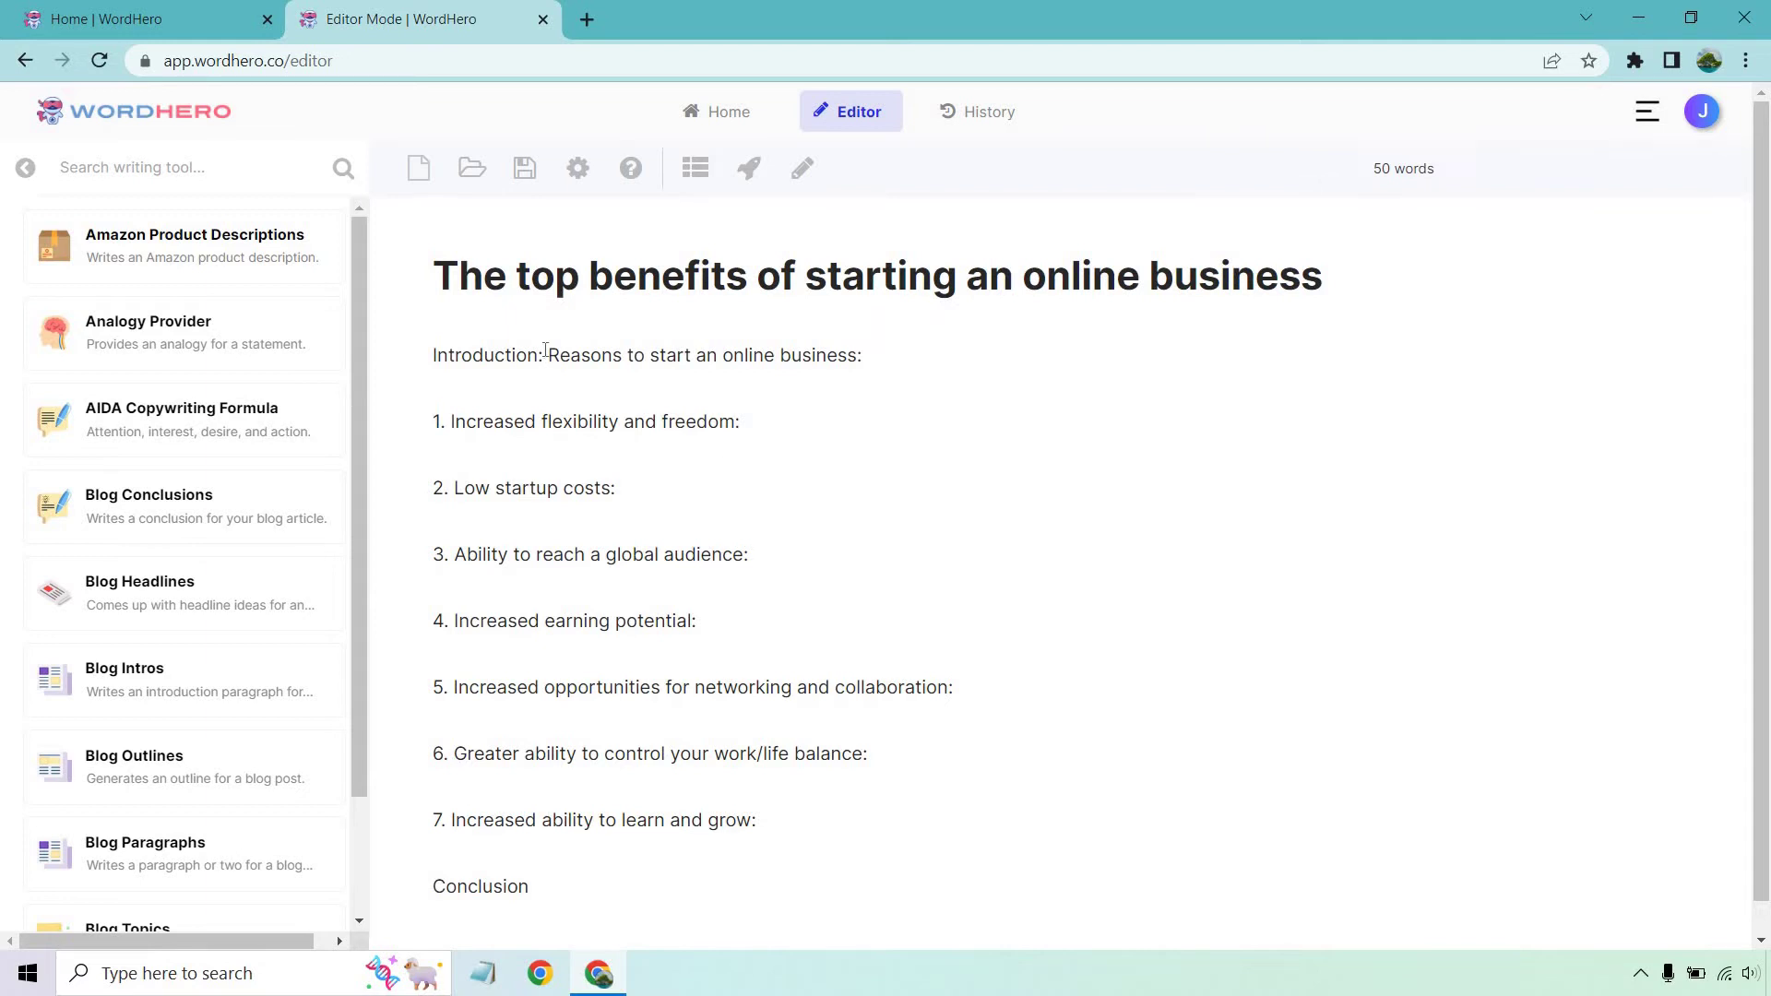
Delete the 'Introduction:' label and generate Blog Paragraphs from the Reasons line
{"action": "left_click_drag", "start_coordinate": [549, 353], "coordinate": [438, 356]}
{"action": "key", "text": "BackSpace"}
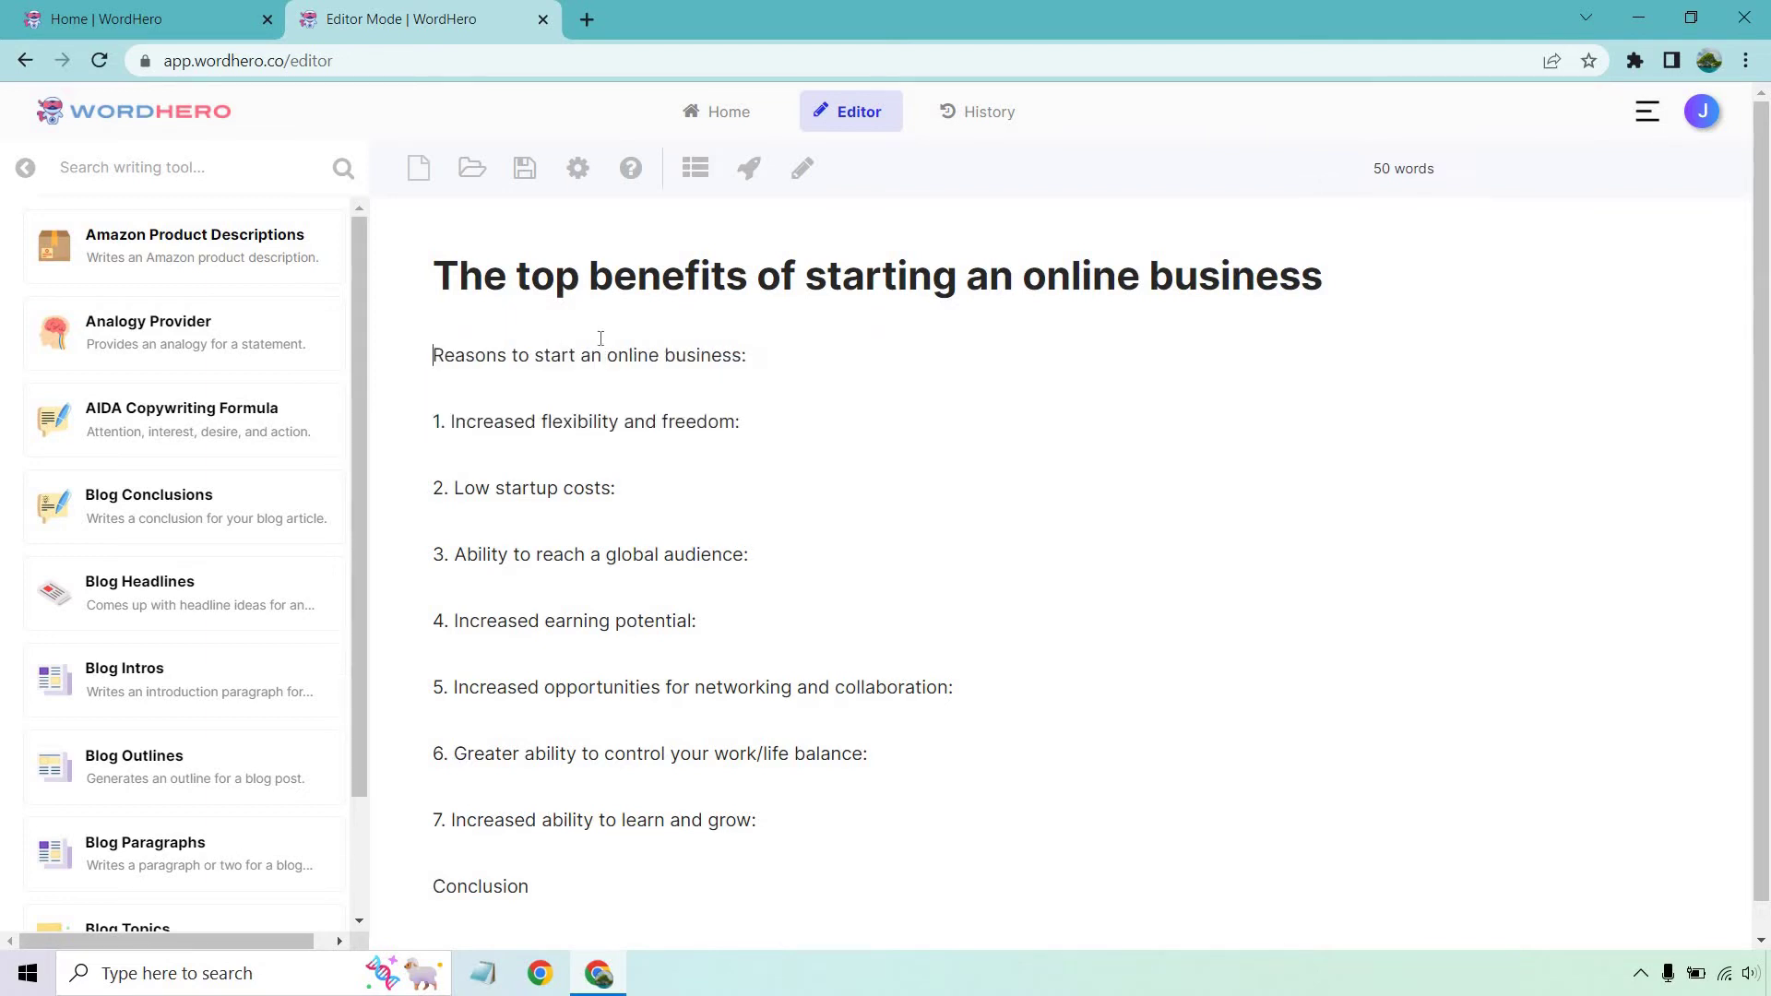
{"action": "left_click", "coordinate": [748, 357]}
{"action": "key", "text": "ctrl+shift+Left"}
{"action": "key", "text": "ctrl+shift+Left"}
{"action": "key", "text": "ctrl+shift+Left"}
{"action": "key", "text": "ctrl+shift+Left"}
{"action": "key", "text": "ctrl+shift+Left"}
{"action": "key", "text": "ctrl+shift+Left"}
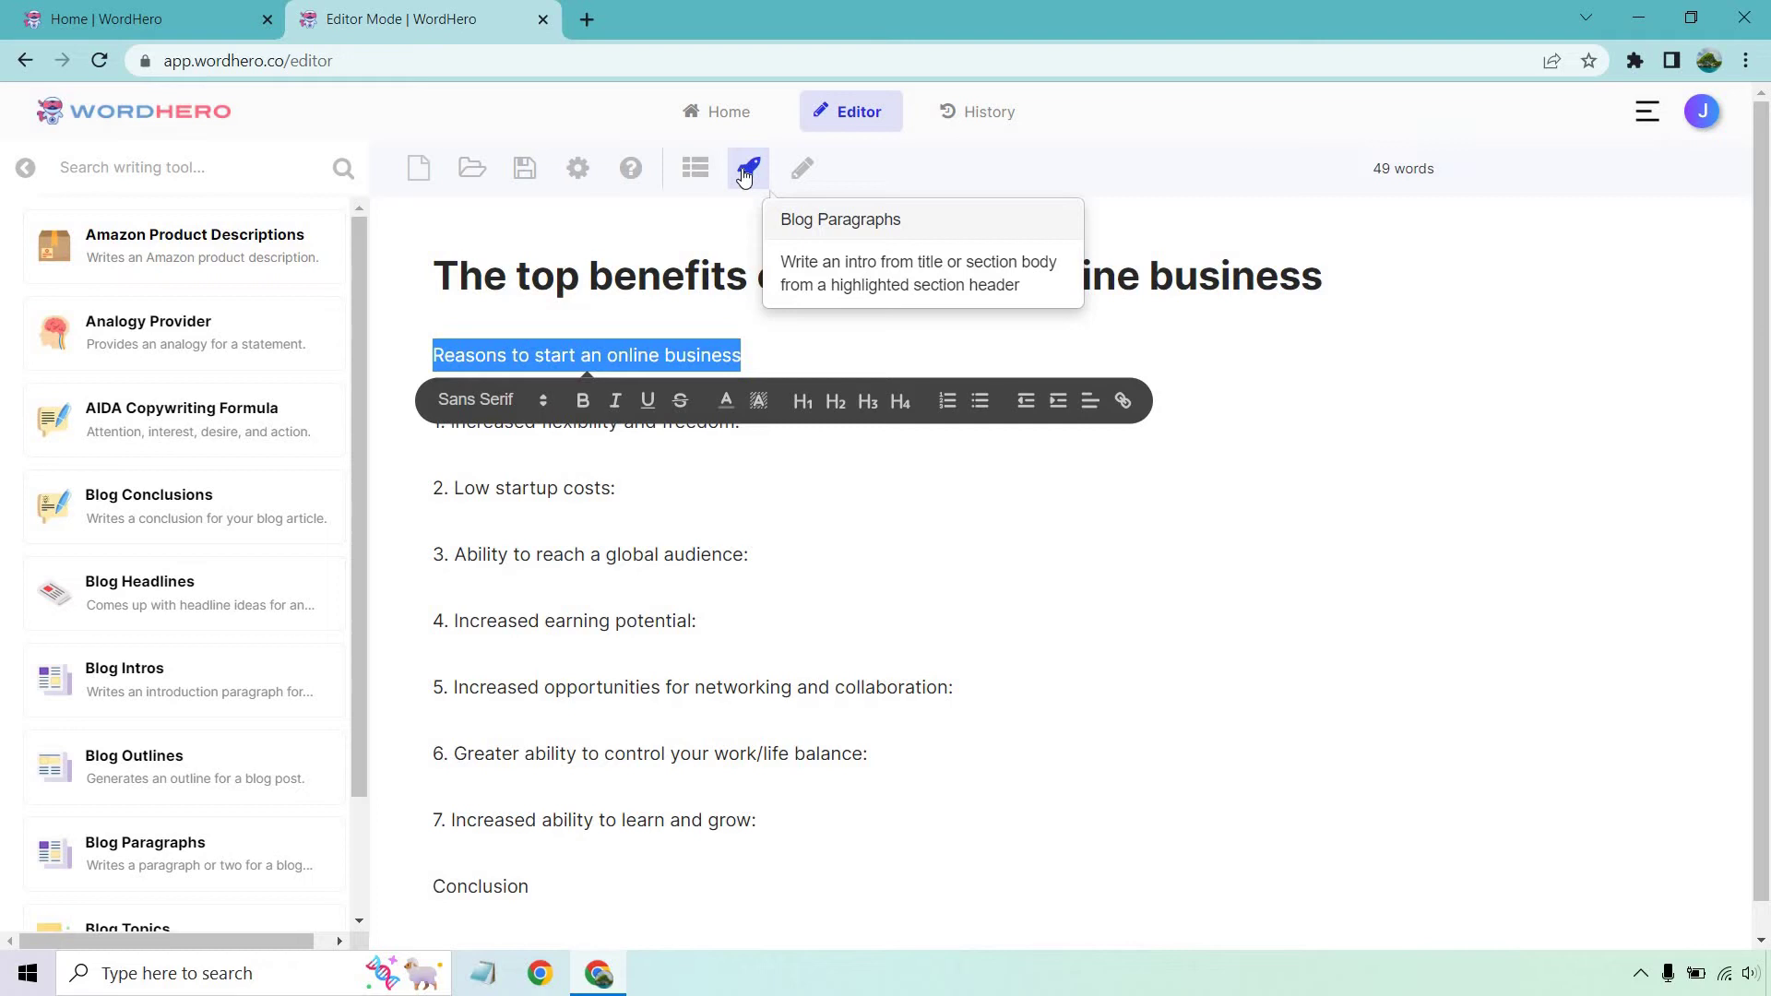
{"action": "left_click", "coordinate": [745, 175]}
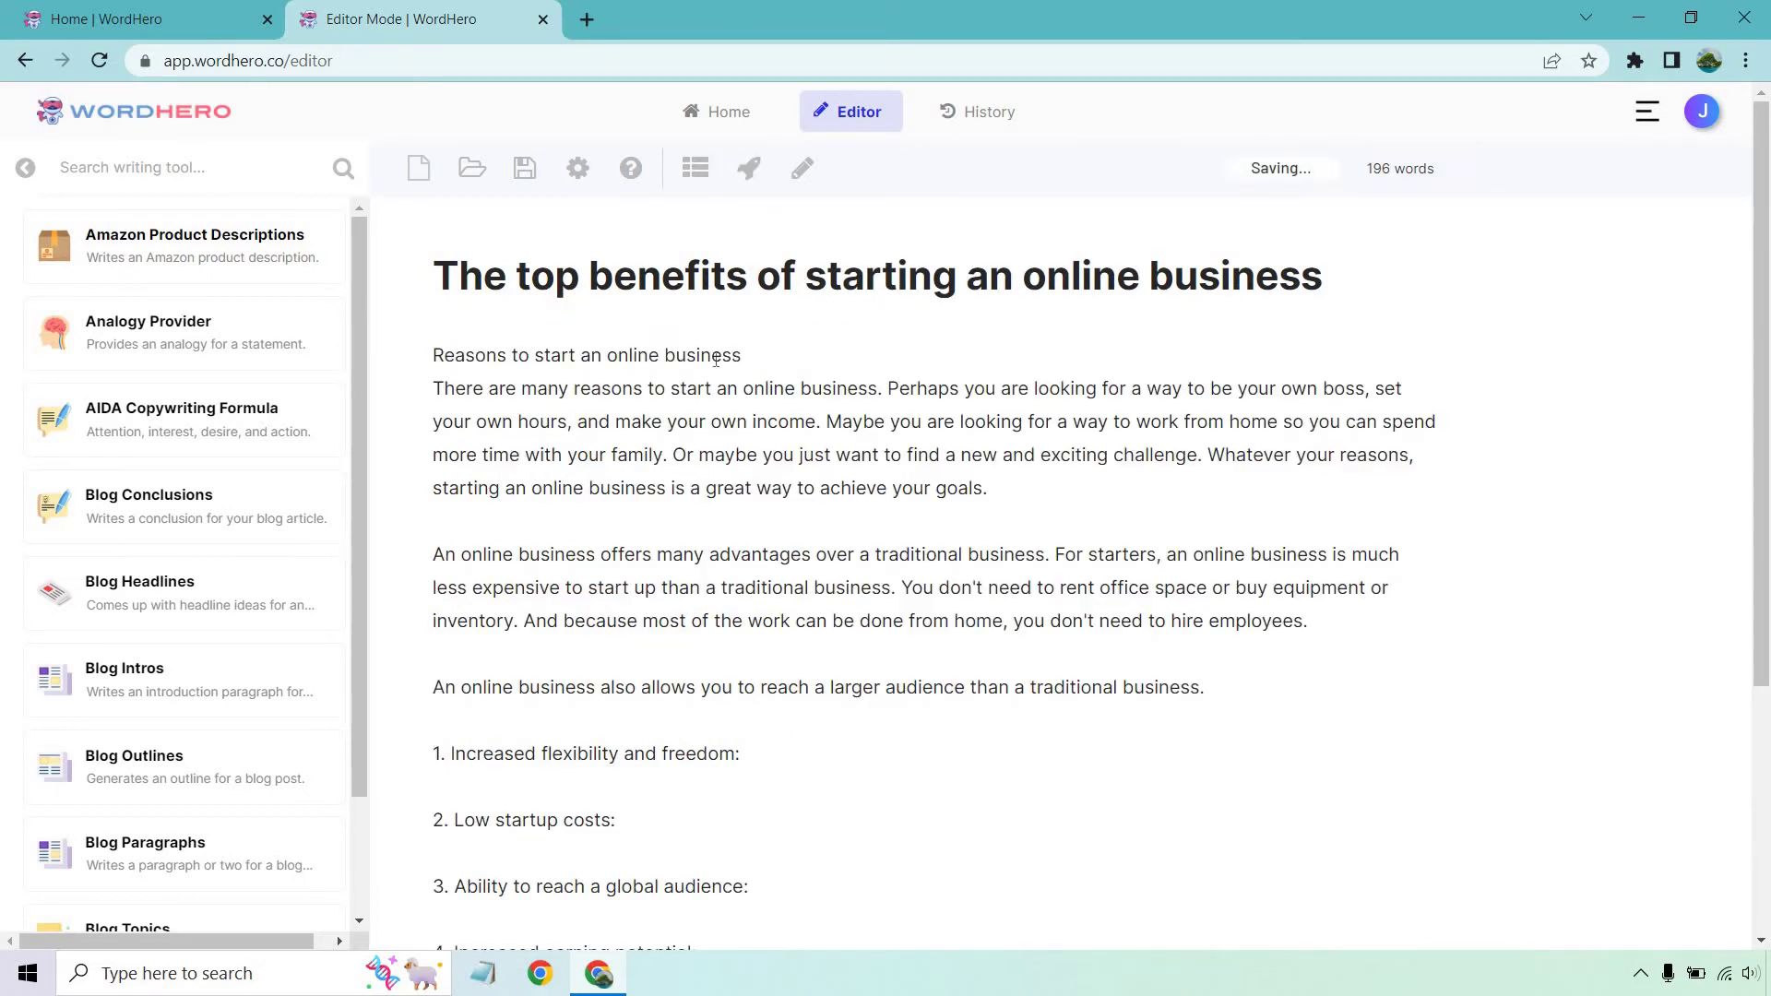
Delete the 'Reasons to start an online business' line and its leftover blank line
{"action": "left_click_drag", "start_coordinate": [745, 355], "coordinate": [433, 360]}
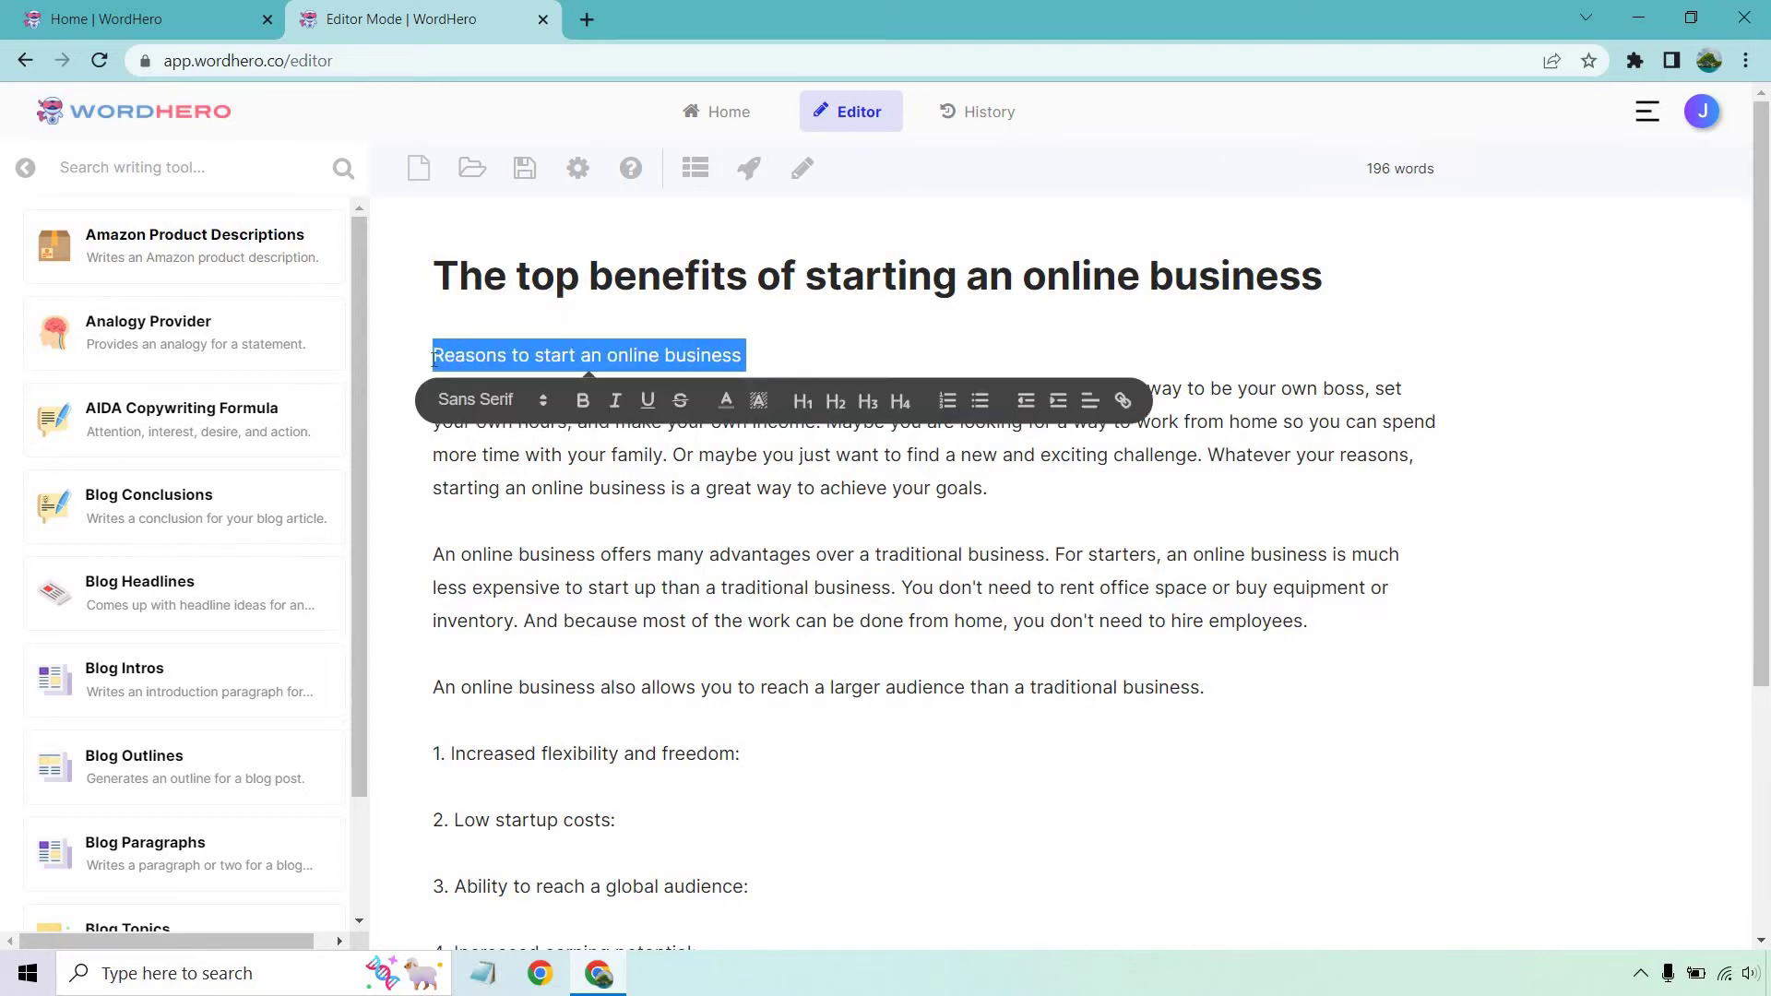
{"action": "key", "text": "BackSpace"}
{"action": "key", "text": "Delete"}
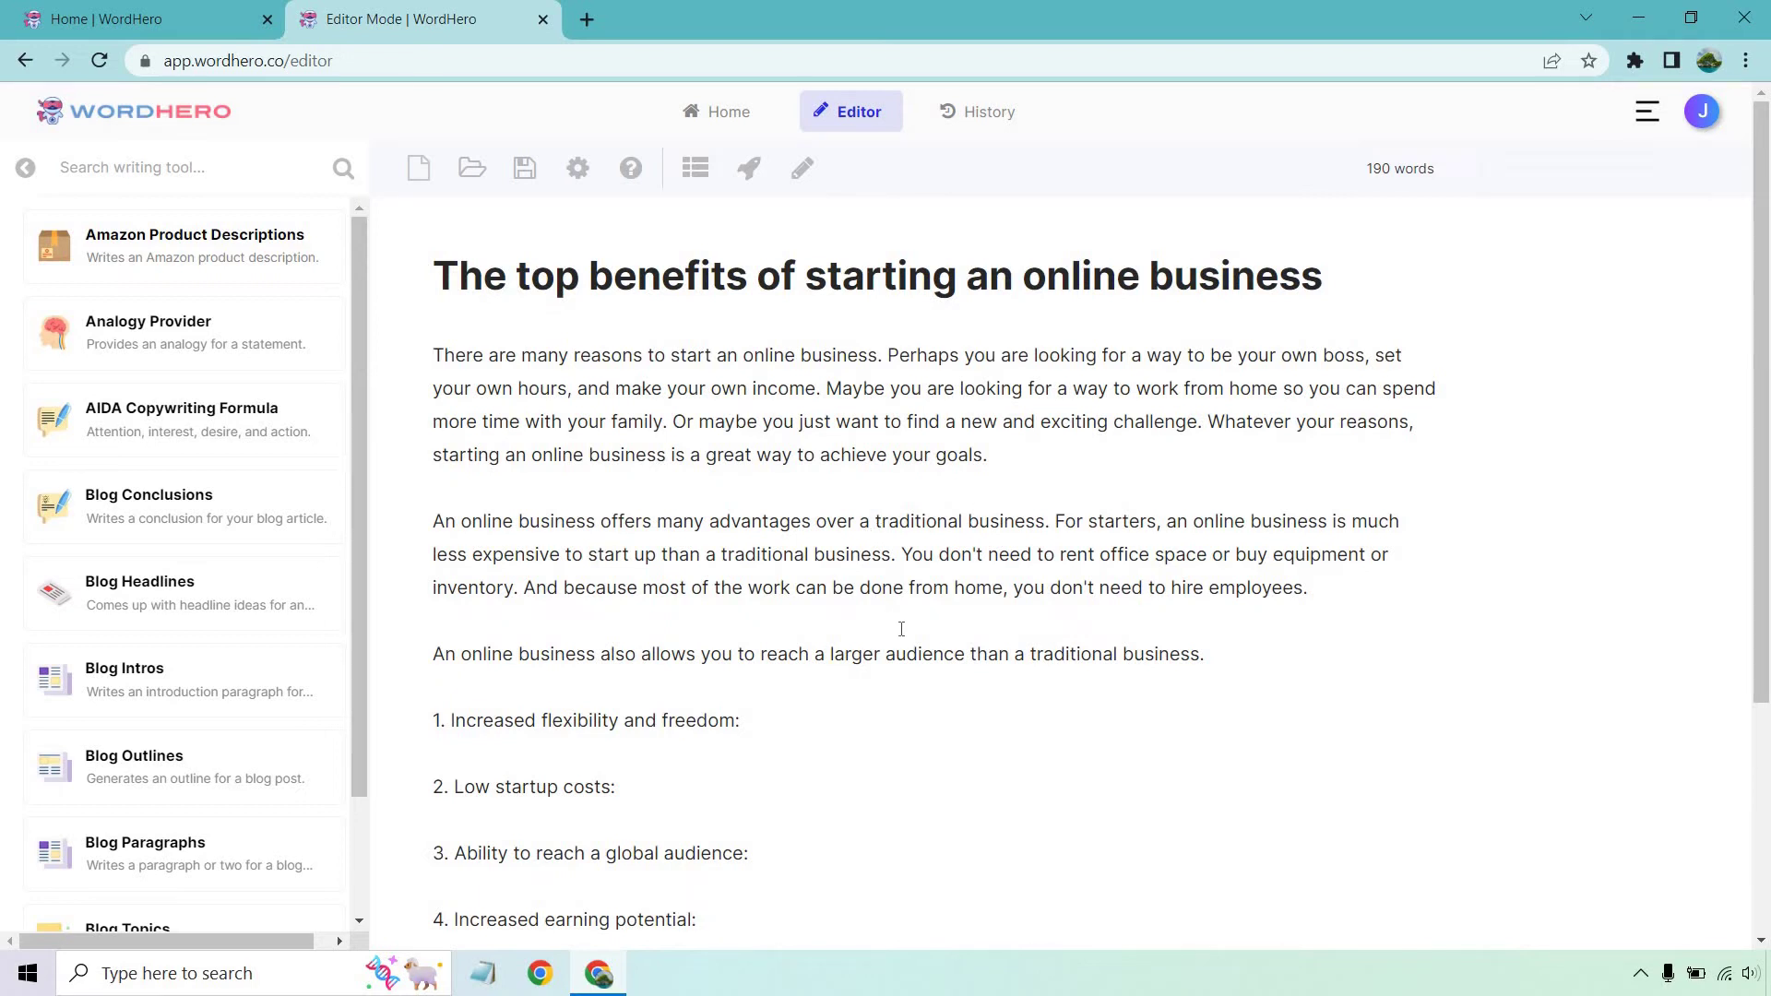
Add 'But there's much more, let's talk more about some of the biggest benefits overall.'
{"action": "left_click", "coordinate": [1224, 656]}
{"action": "type", "text": "But there's much more, let's talk more about some of the biggest benefits overall."}
{"action": "scroll", "coordinate": [741, 752], "scroll_direction": "down", "scroll_amount": 4}
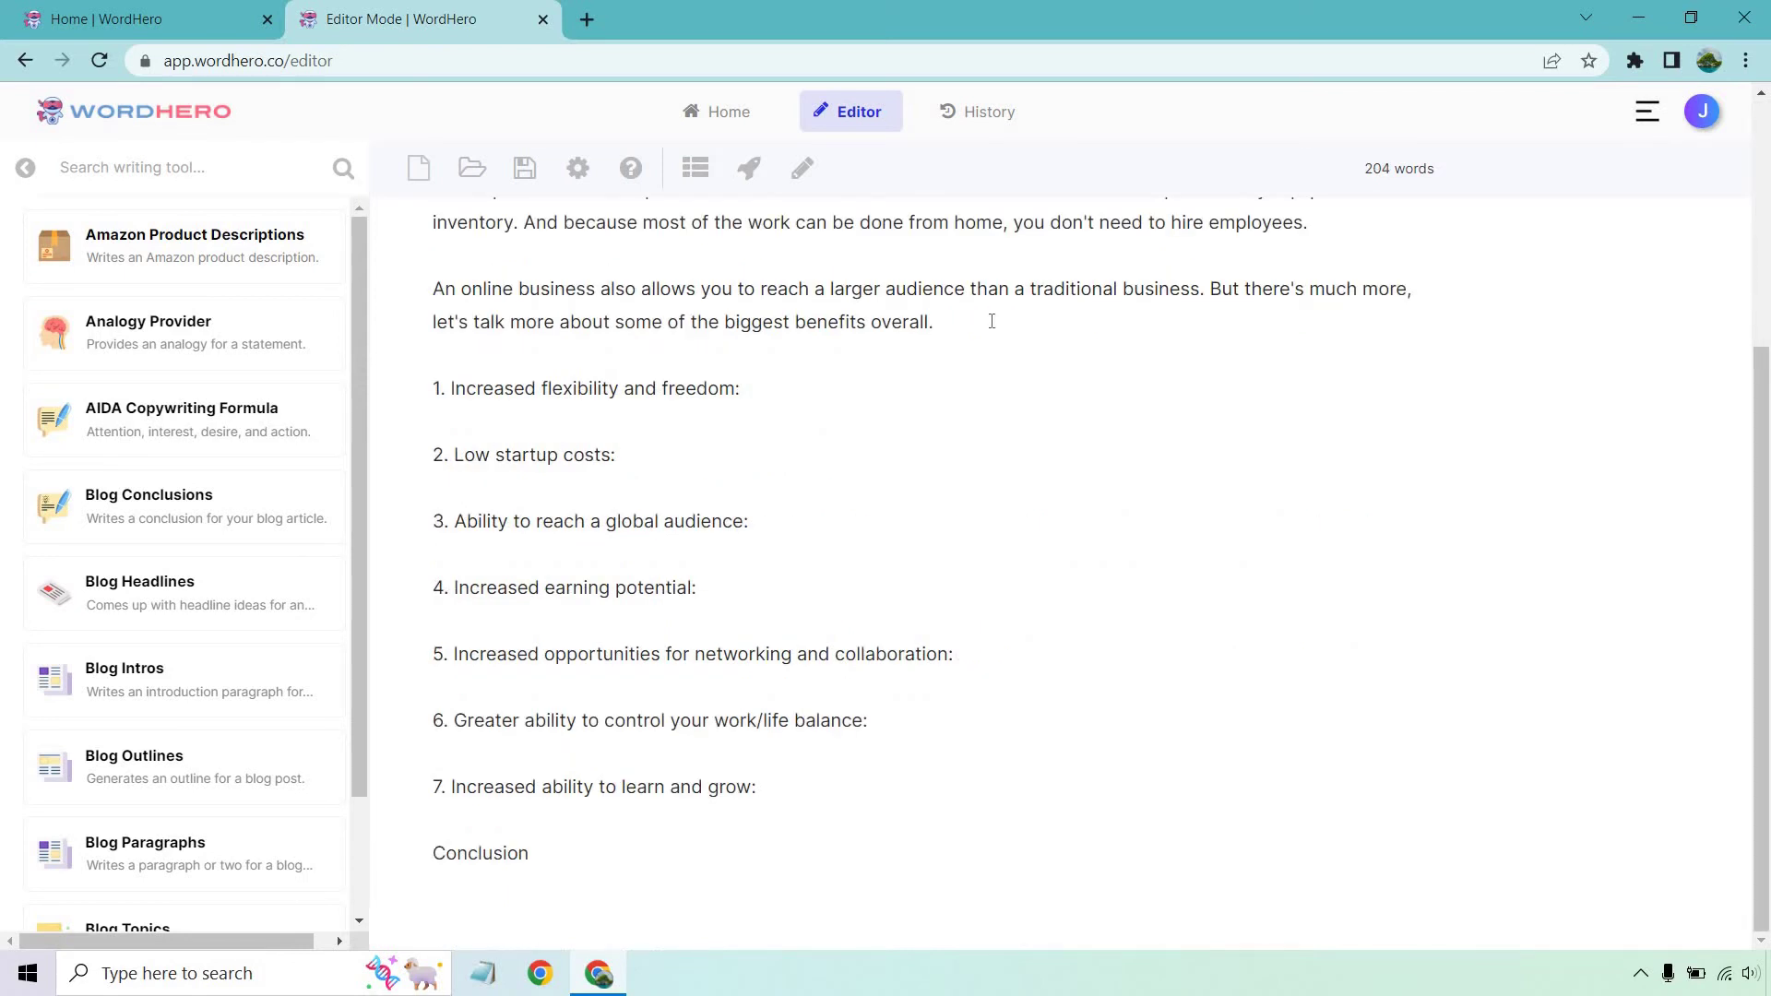
Reword the first benefit as 'Starting an online business allows for increased…', correcting 'allowes'
{"action": "left_click", "coordinate": [451, 386]}
{"action": "type", "text": "Starting an online business allowes for"}
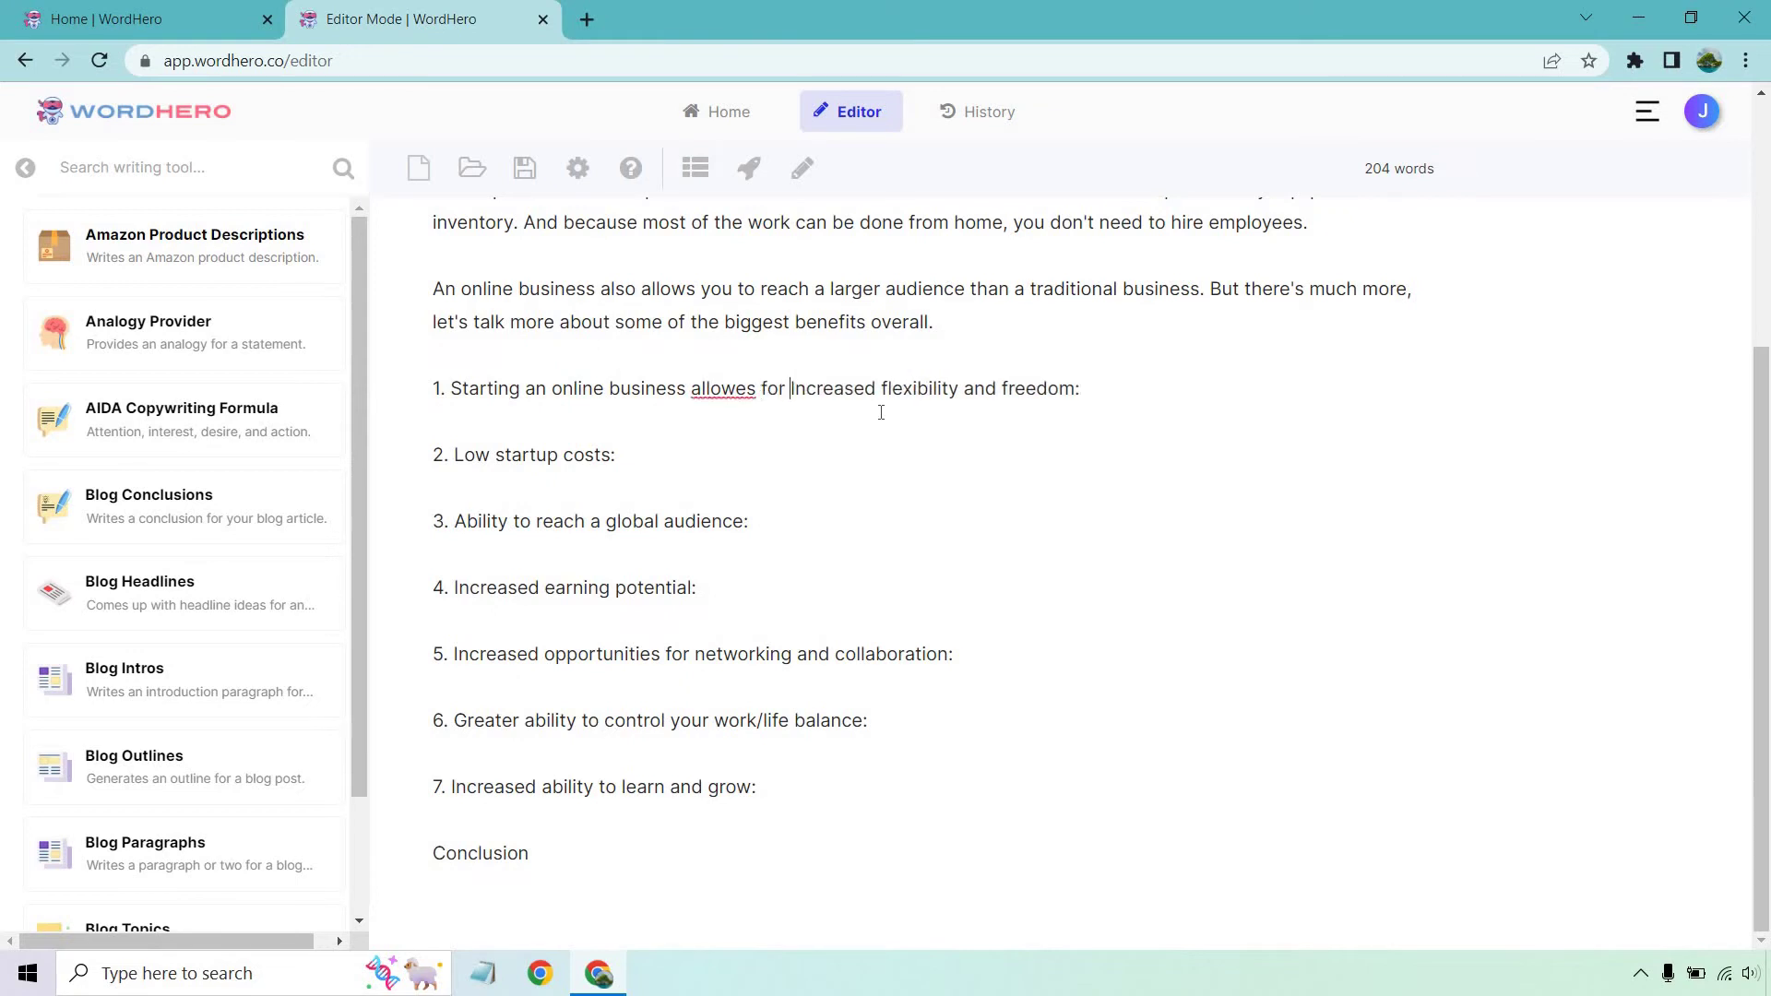
{"action": "key", "text": "Delete"}
{"action": "type", "text": "i"}
{"action": "right_click", "coordinate": [729, 392]}
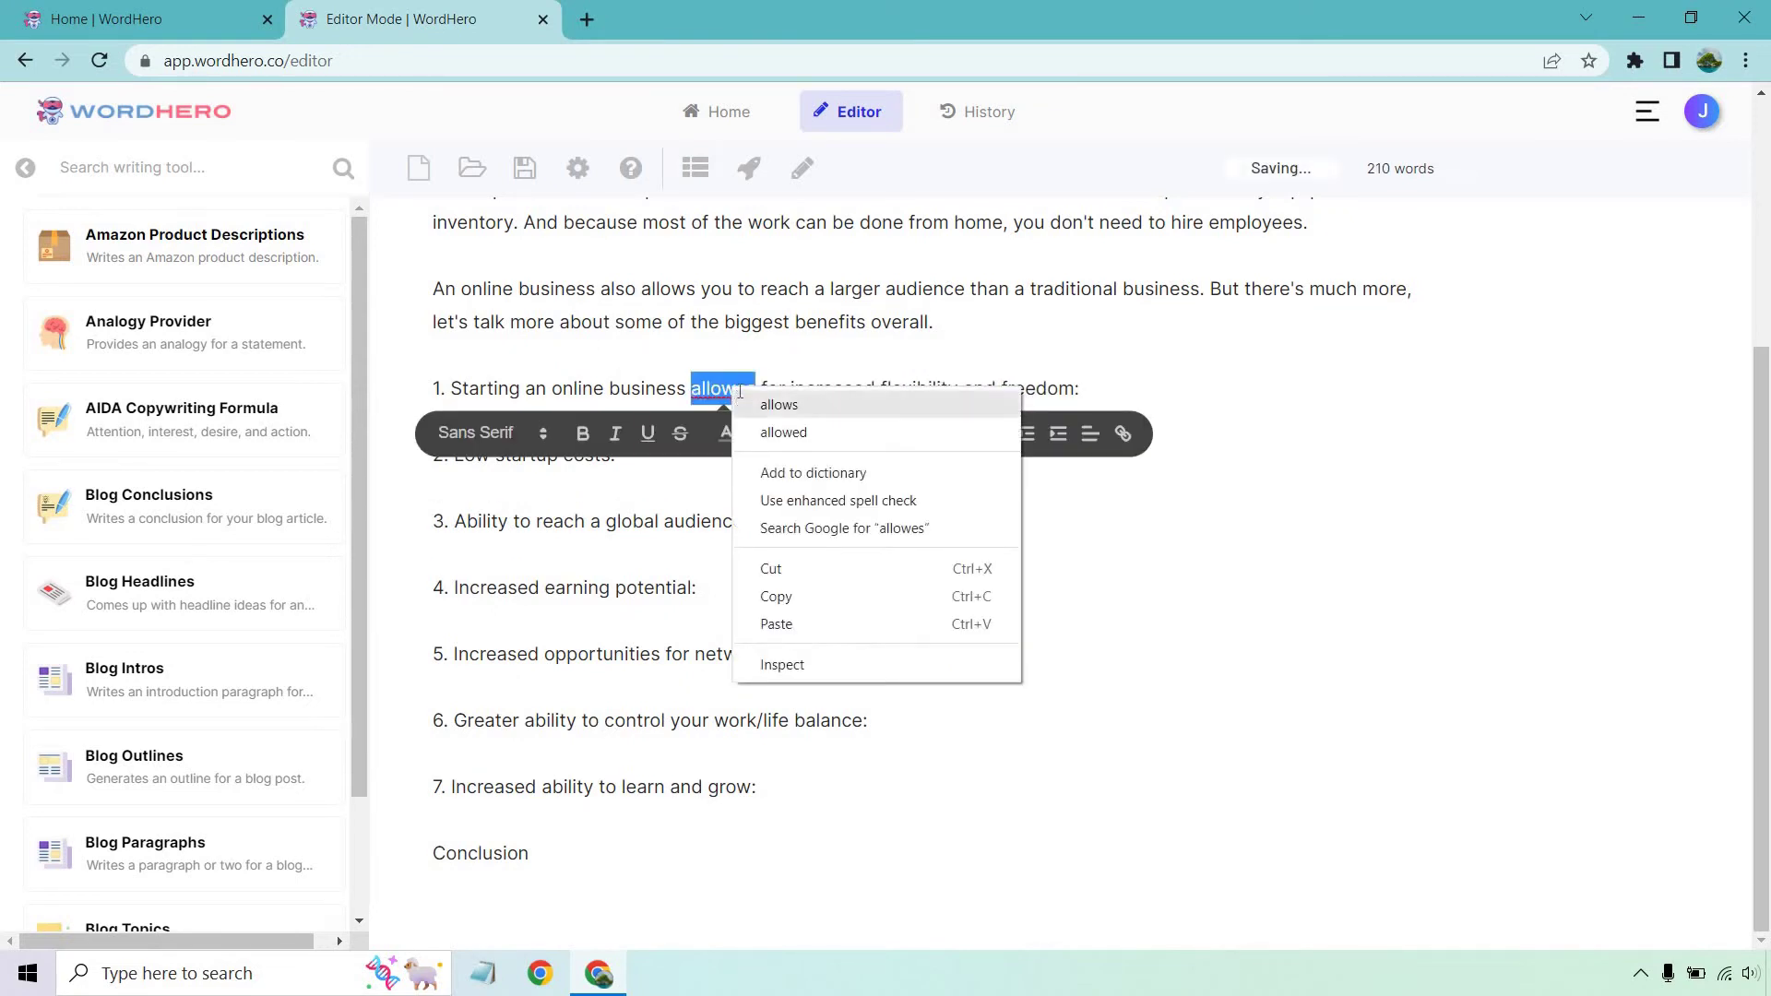
{"action": "left_click", "coordinate": [778, 404]}
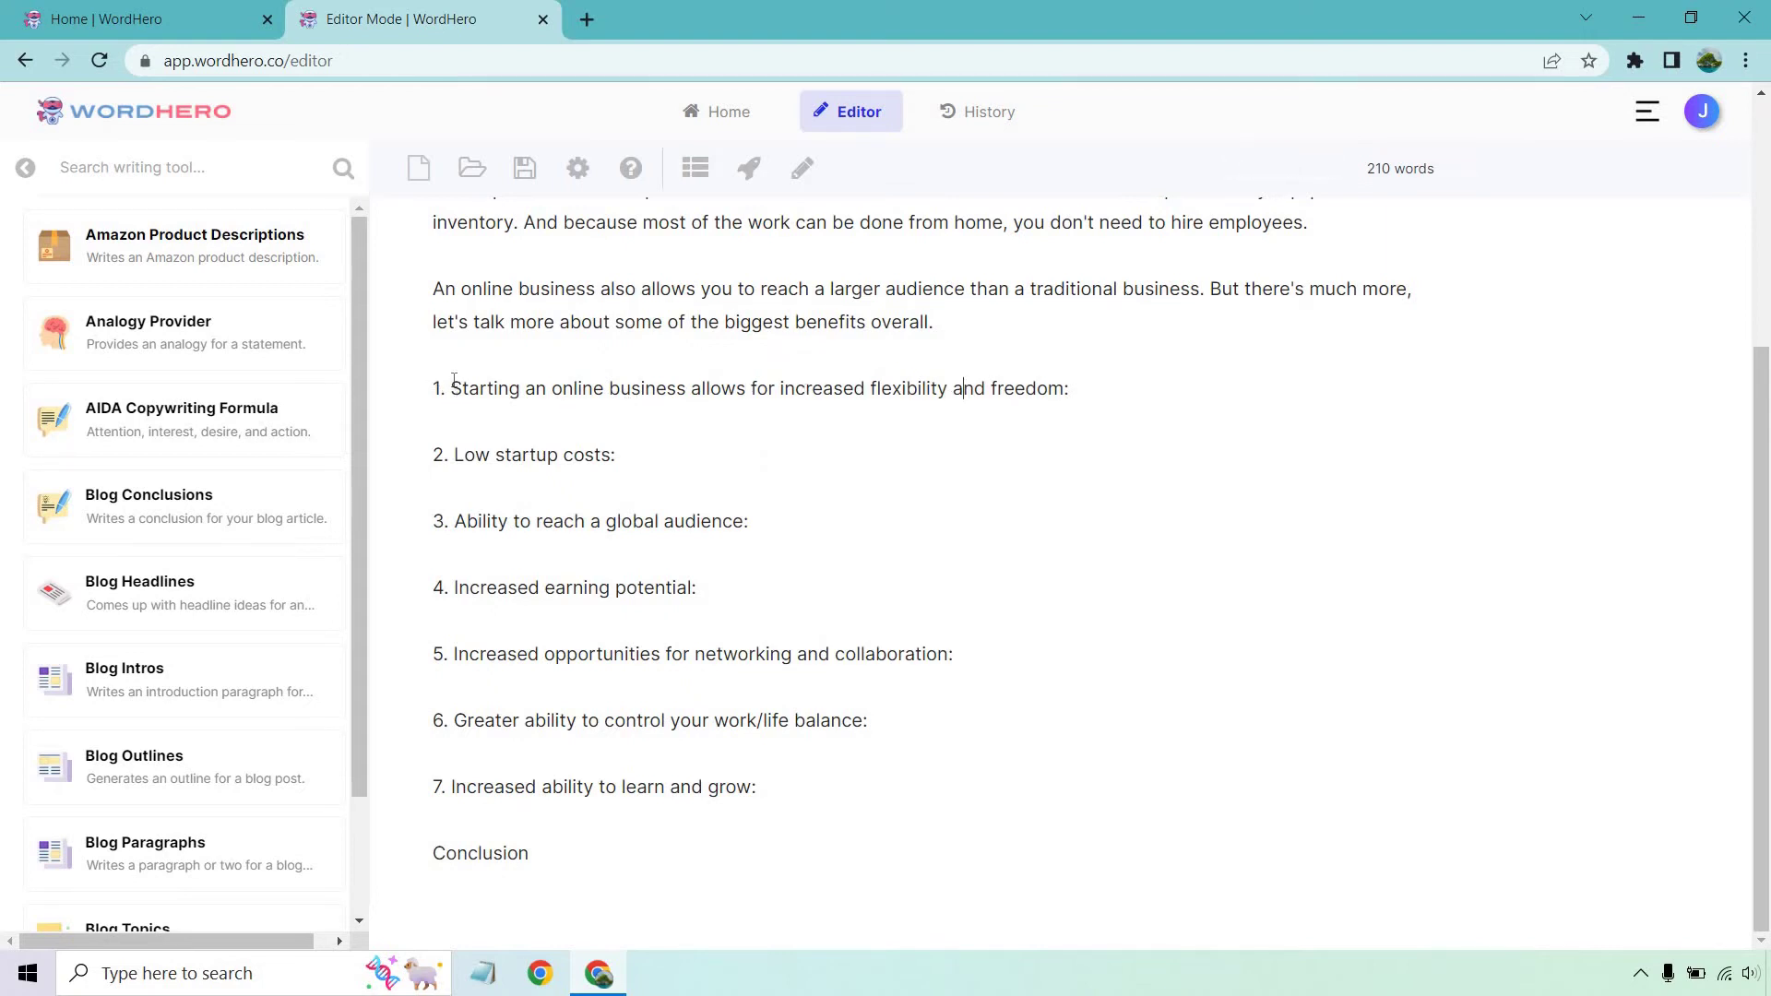
{"action": "left_click_drag", "start_coordinate": [451, 388], "coordinate": [683, 386]}
{"action": "left_click", "coordinate": [503, 474]}
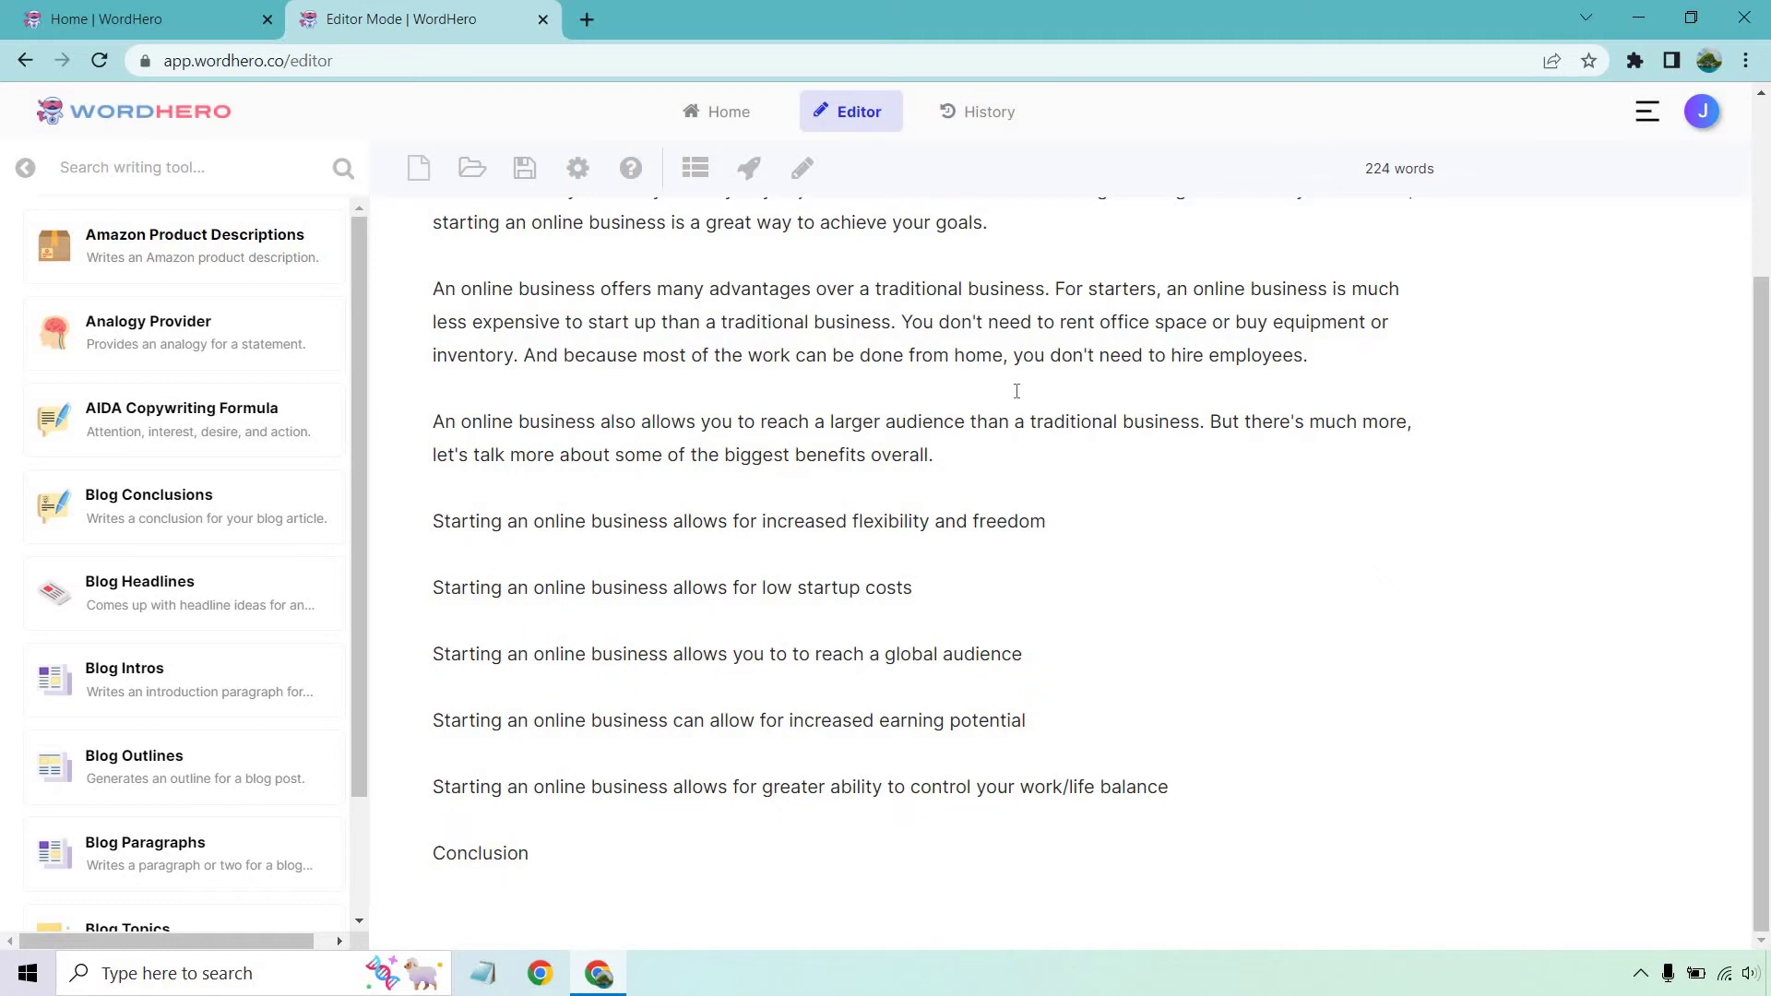
Generate a paragraph for 'increased flexibility and freedom' and make that line an H2
{"action": "left_click_drag", "start_coordinate": [1050, 524], "coordinate": [431, 526]}
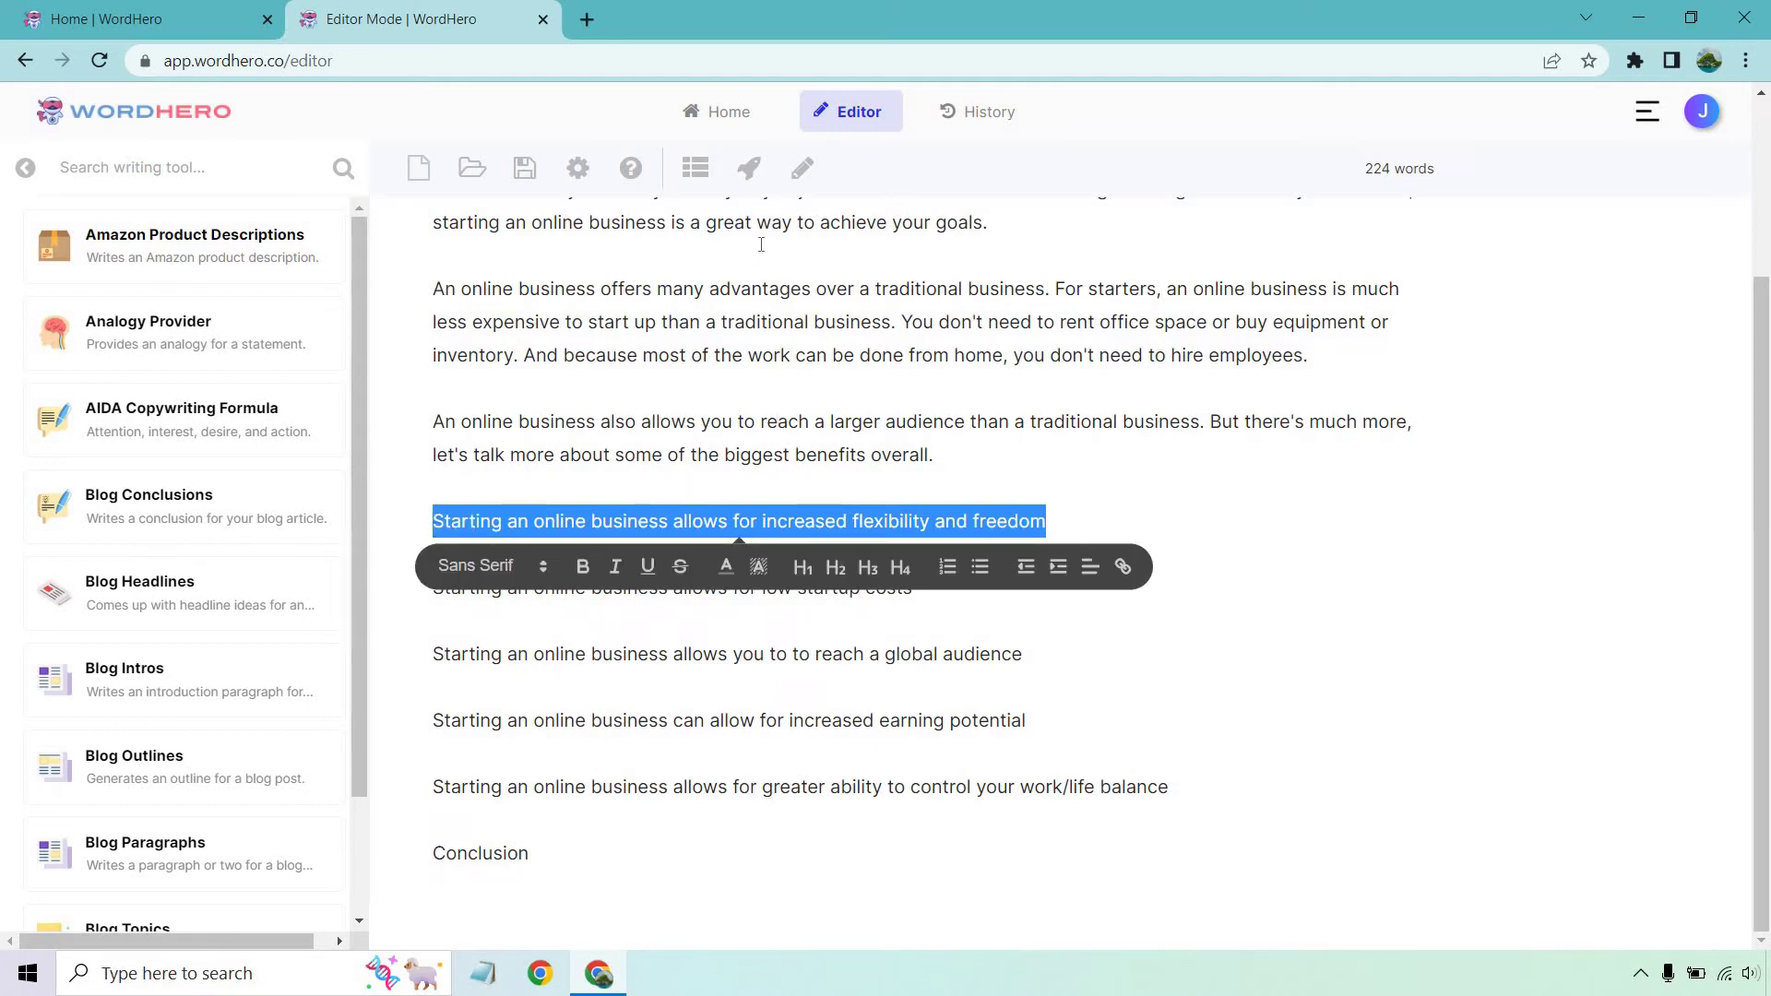
{"action": "left_click", "coordinate": [747, 175]}
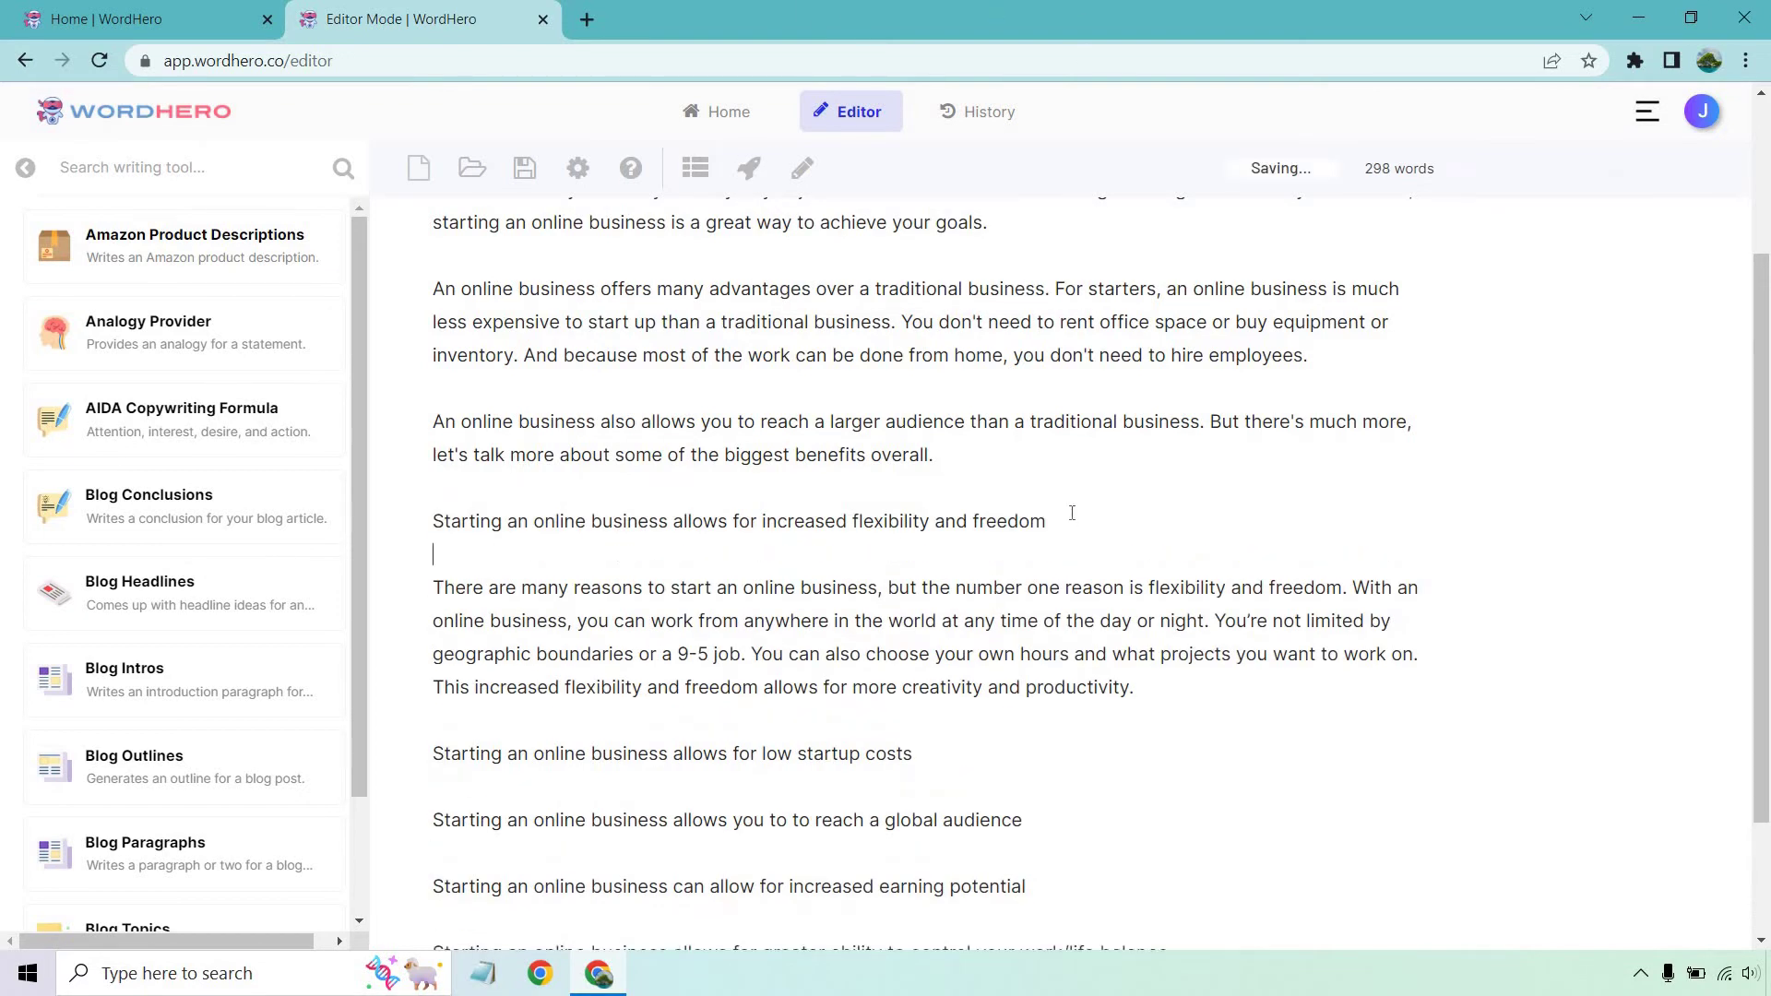
{"action": "left_click_drag", "start_coordinate": [627, 515], "coordinate": [532, 487]}
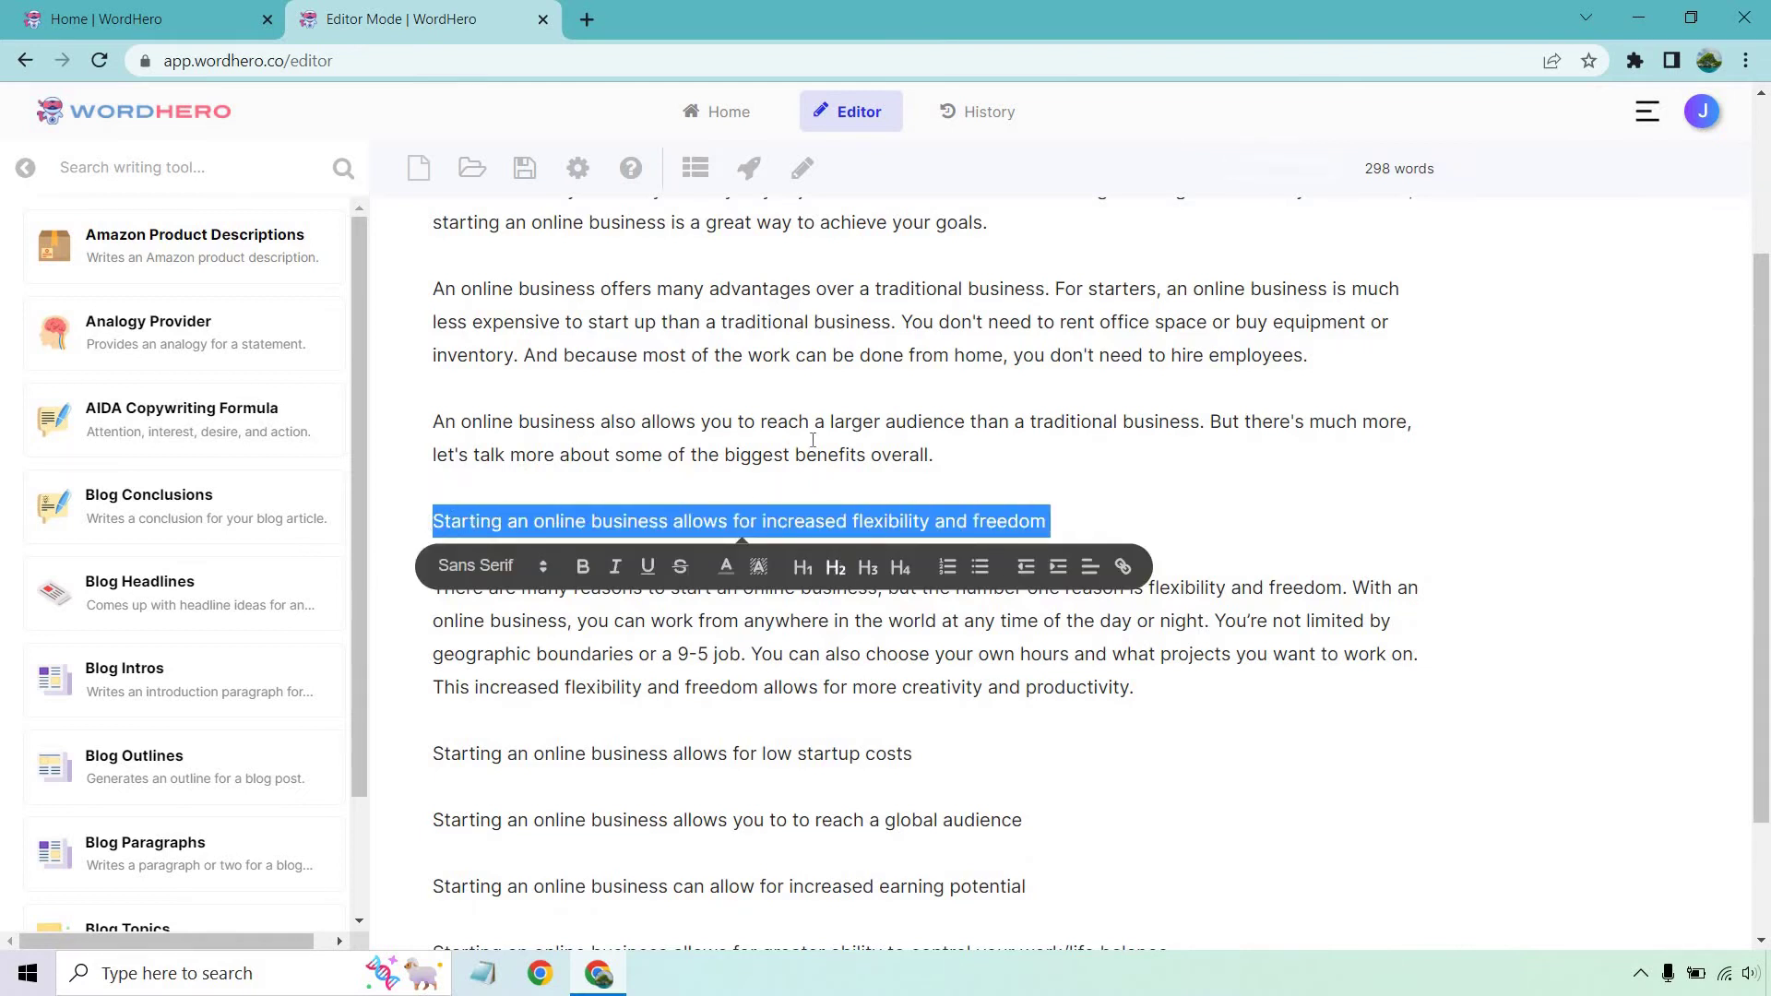
{"action": "left_click", "coordinate": [836, 567]}
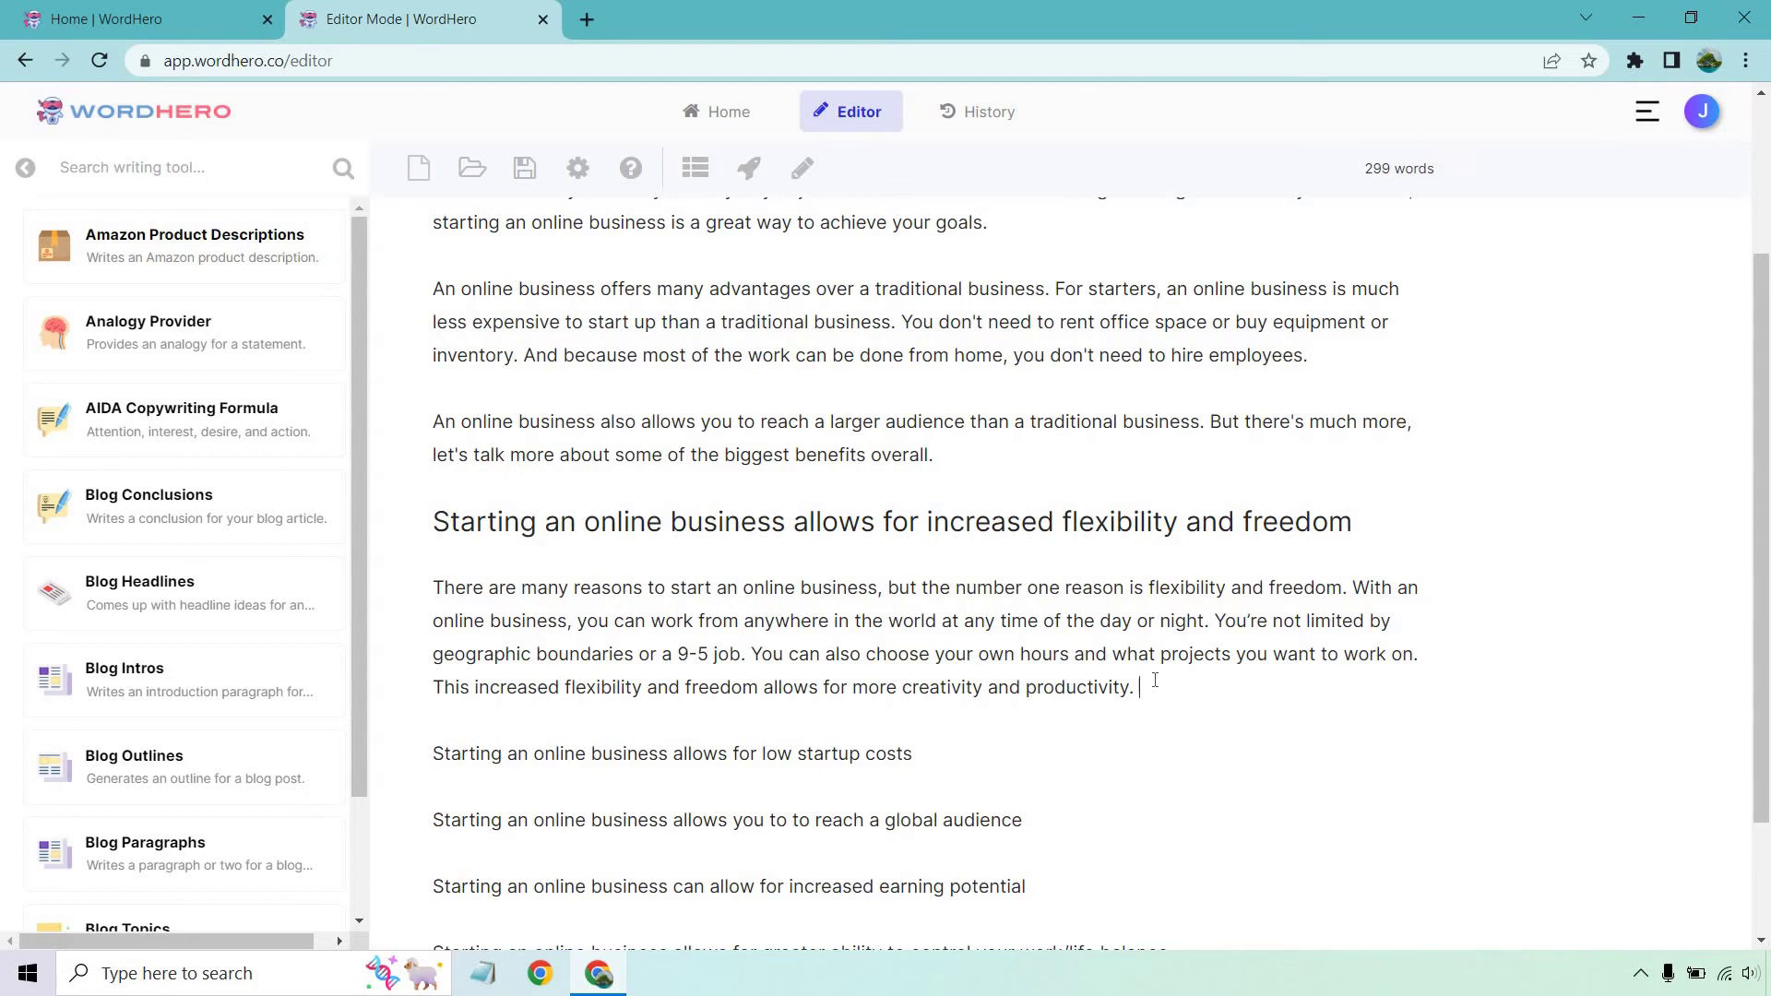
Generate a paragraph for the low startup costs point and make its line an H2
{"action": "scroll", "coordinate": [1105, 548], "scroll_direction": "down", "scroll_amount": 1}
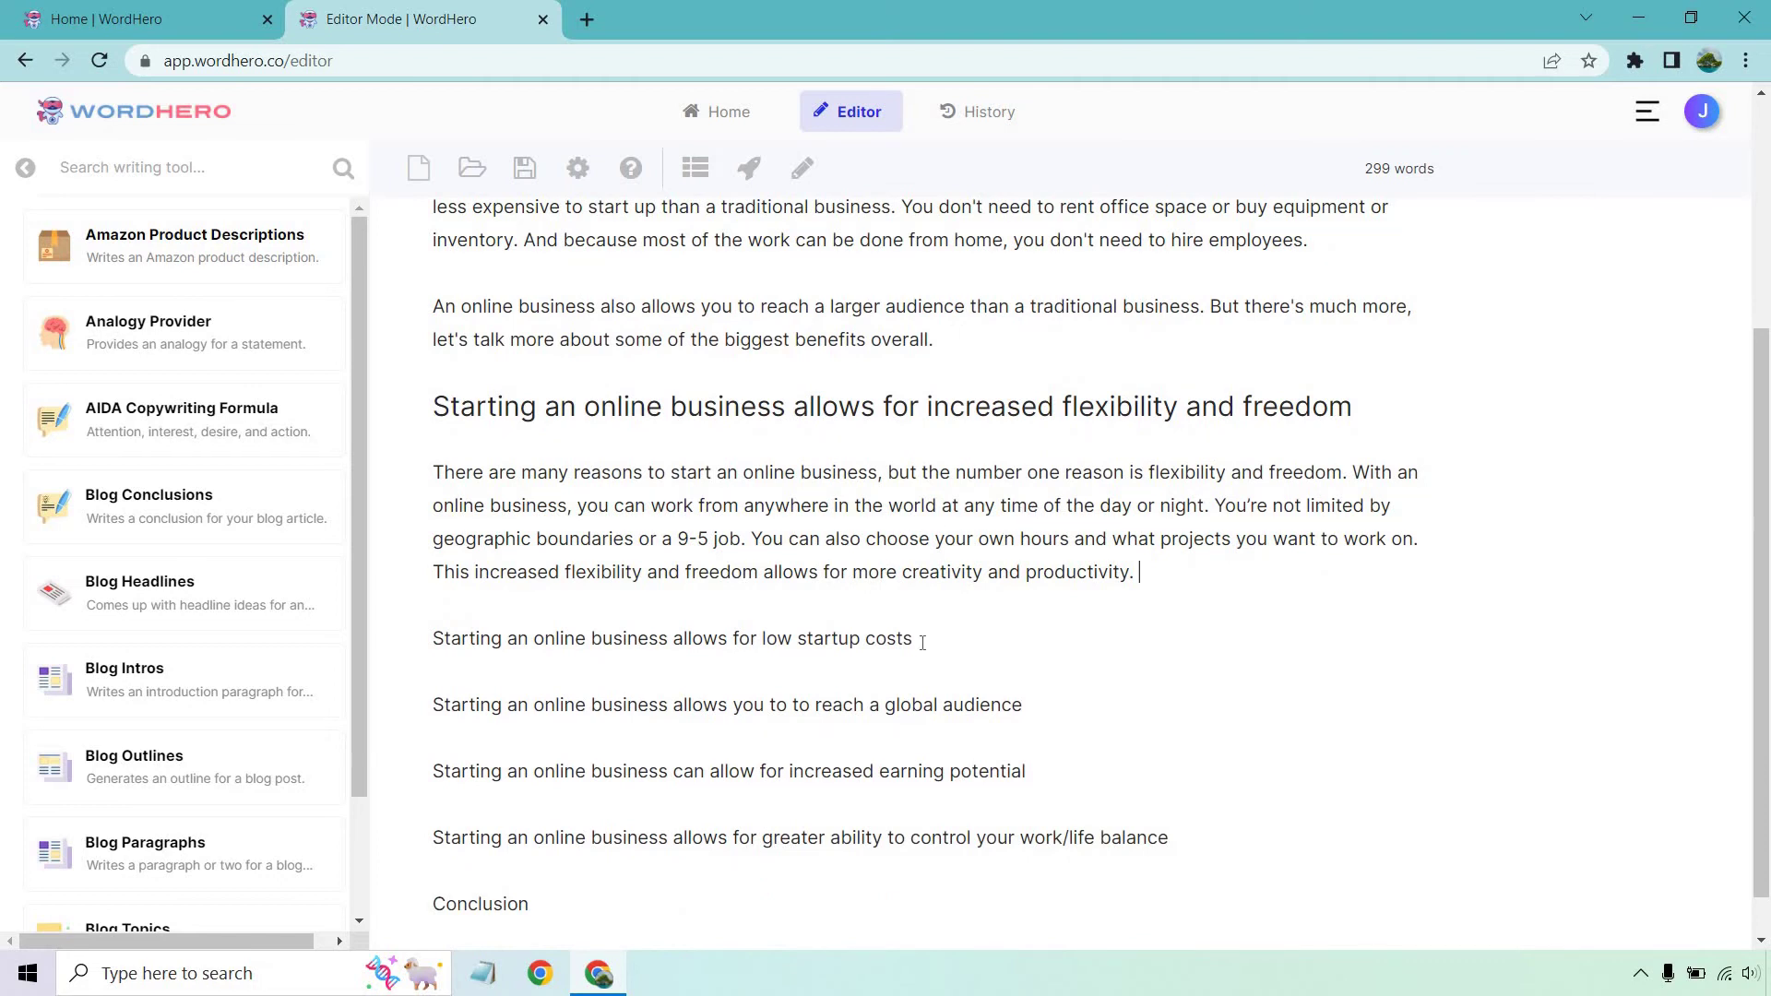
{"action": "left_click_drag", "start_coordinate": [922, 638], "coordinate": [432, 645]}
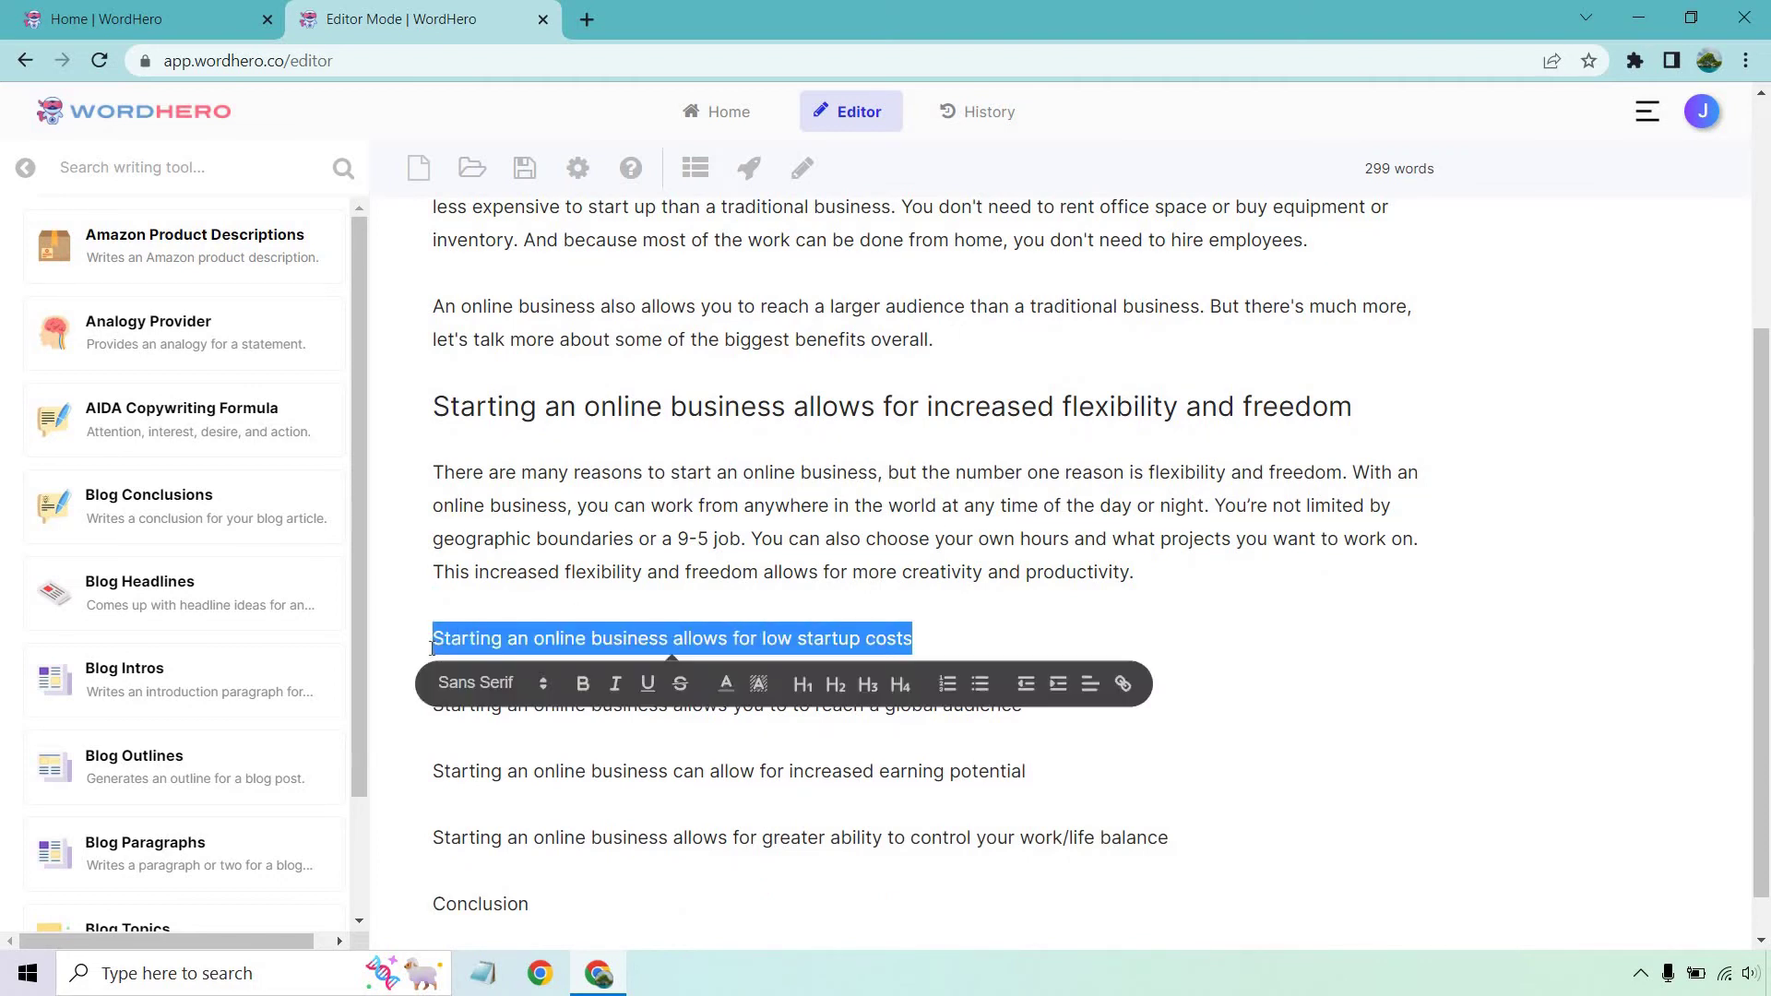
{"action": "left_click", "coordinate": [748, 179]}
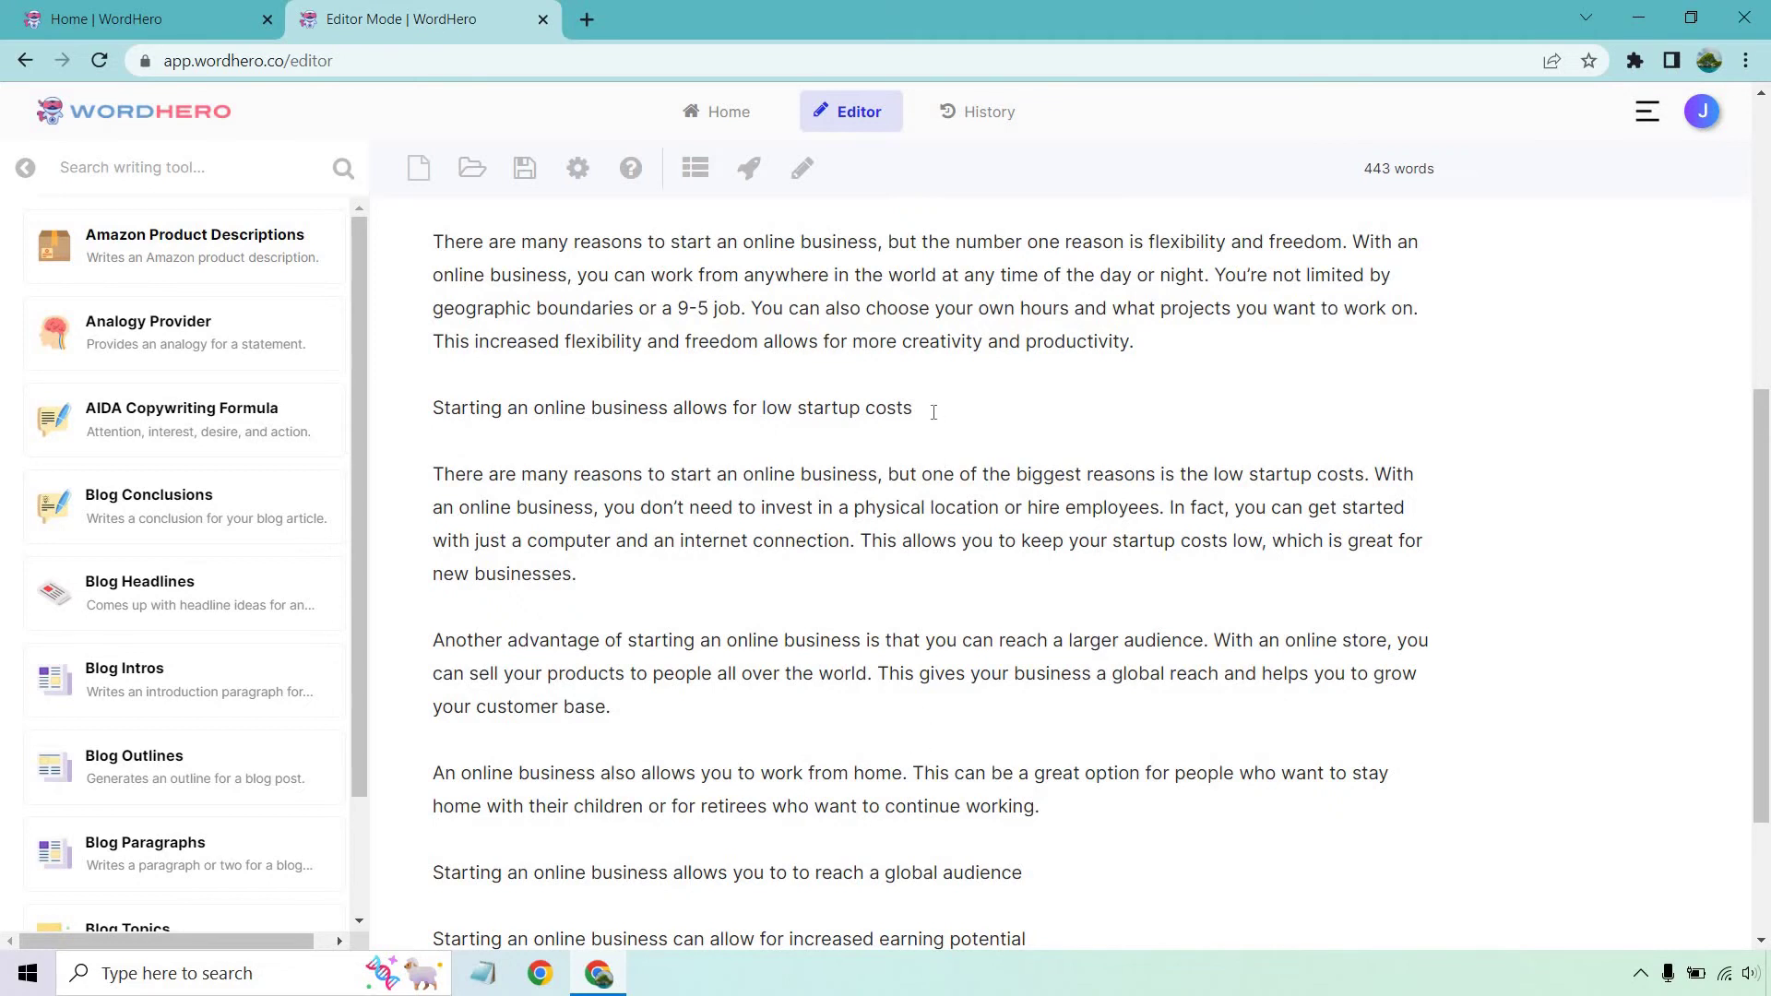
{"action": "left_click_drag", "start_coordinate": [918, 411], "coordinate": [431, 408]}
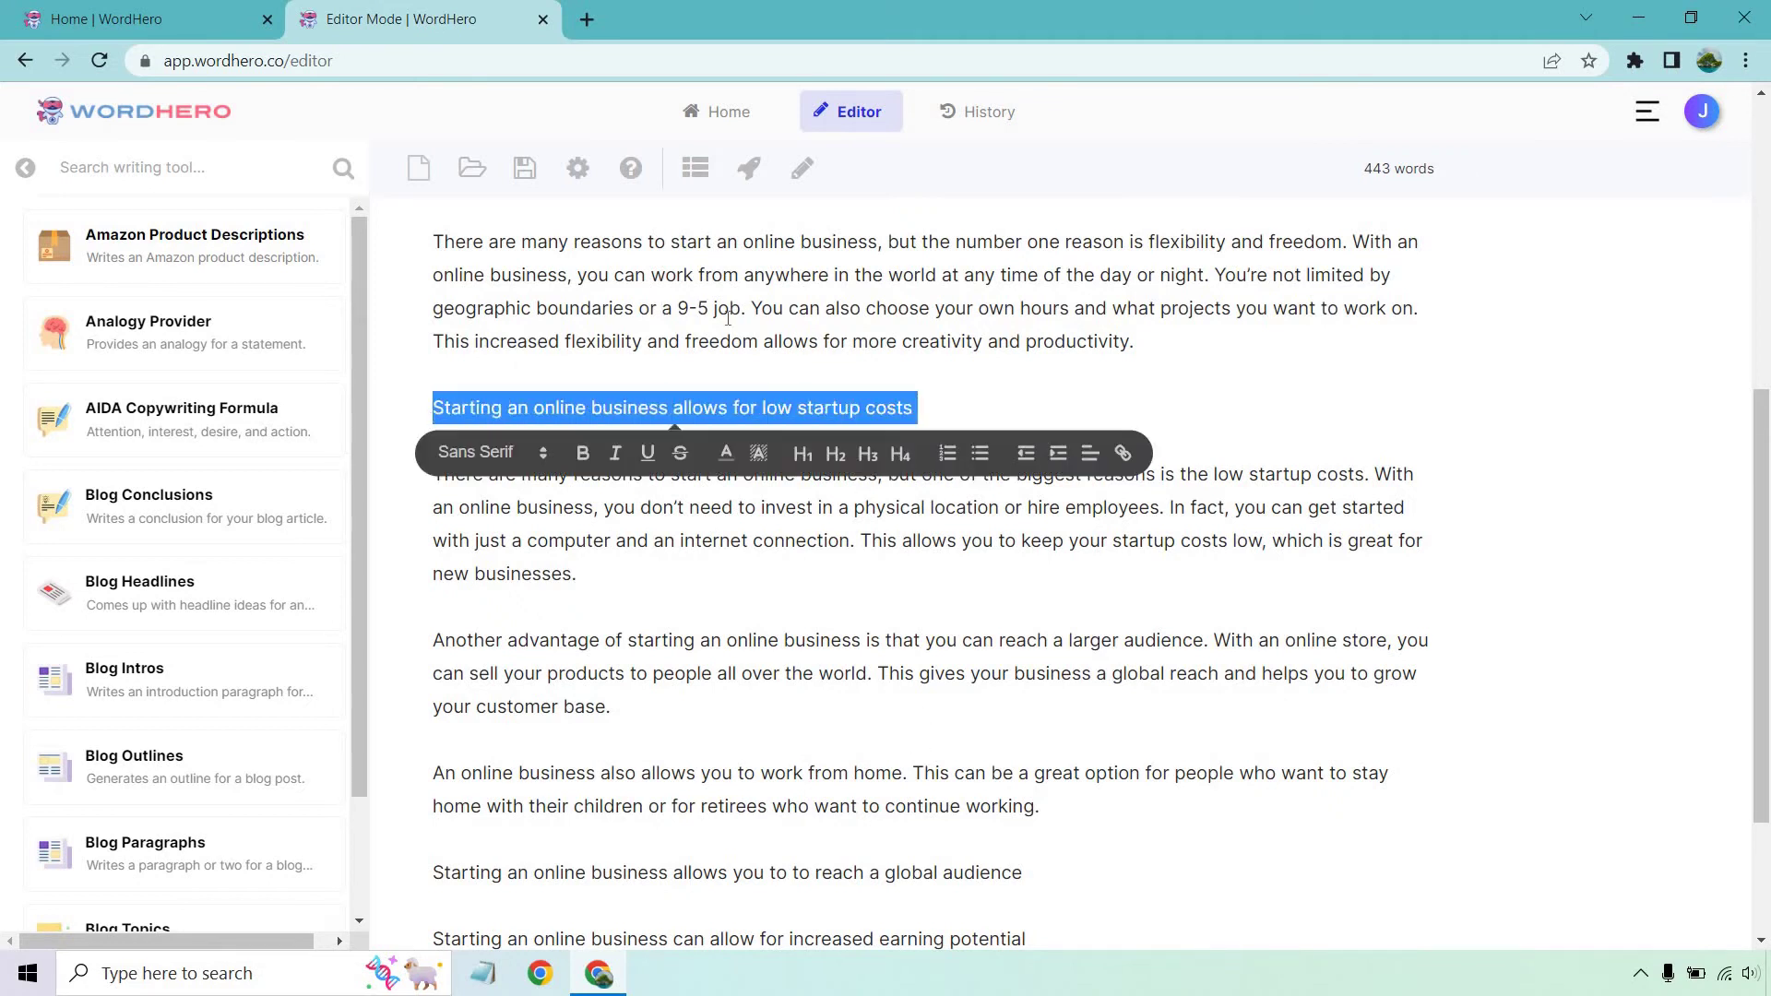
{"action": "left_click", "coordinate": [835, 453]}
{"action": "left_click", "coordinate": [1375, 394]}
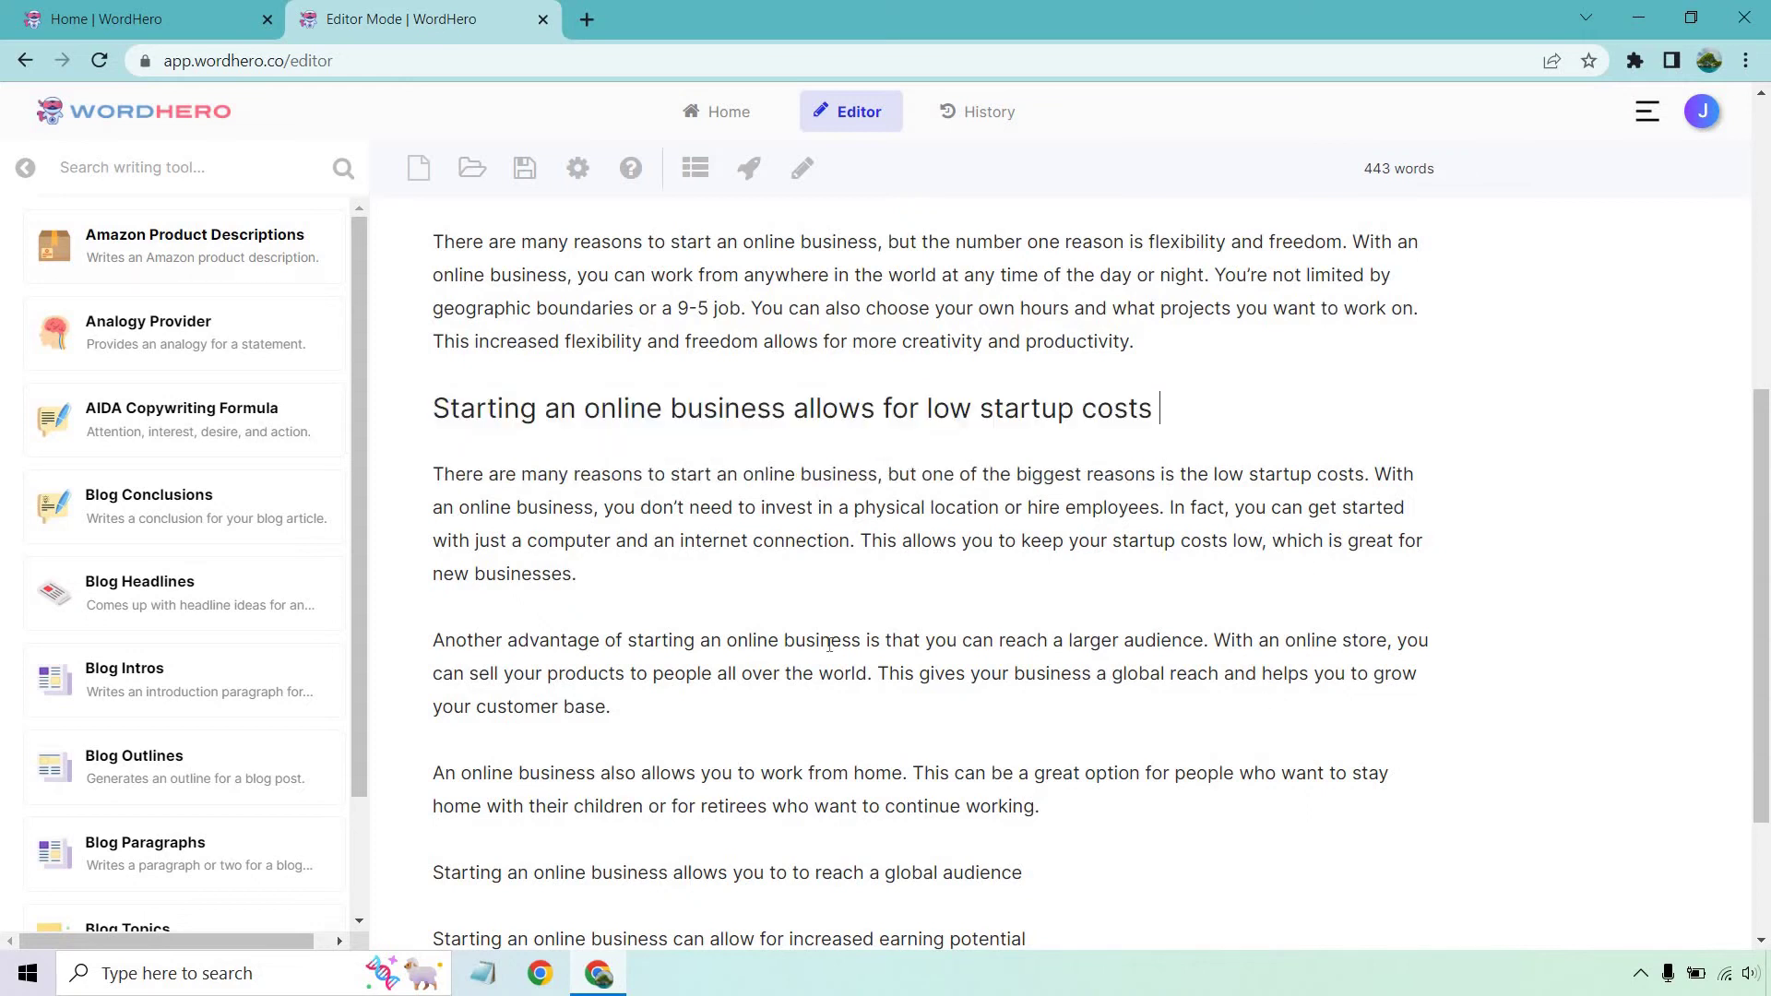
Delete the paragraph about reaching a larger audience
{"action": "scroll", "coordinate": [886, 564], "scroll_direction": "down", "scroll_amount": 3}
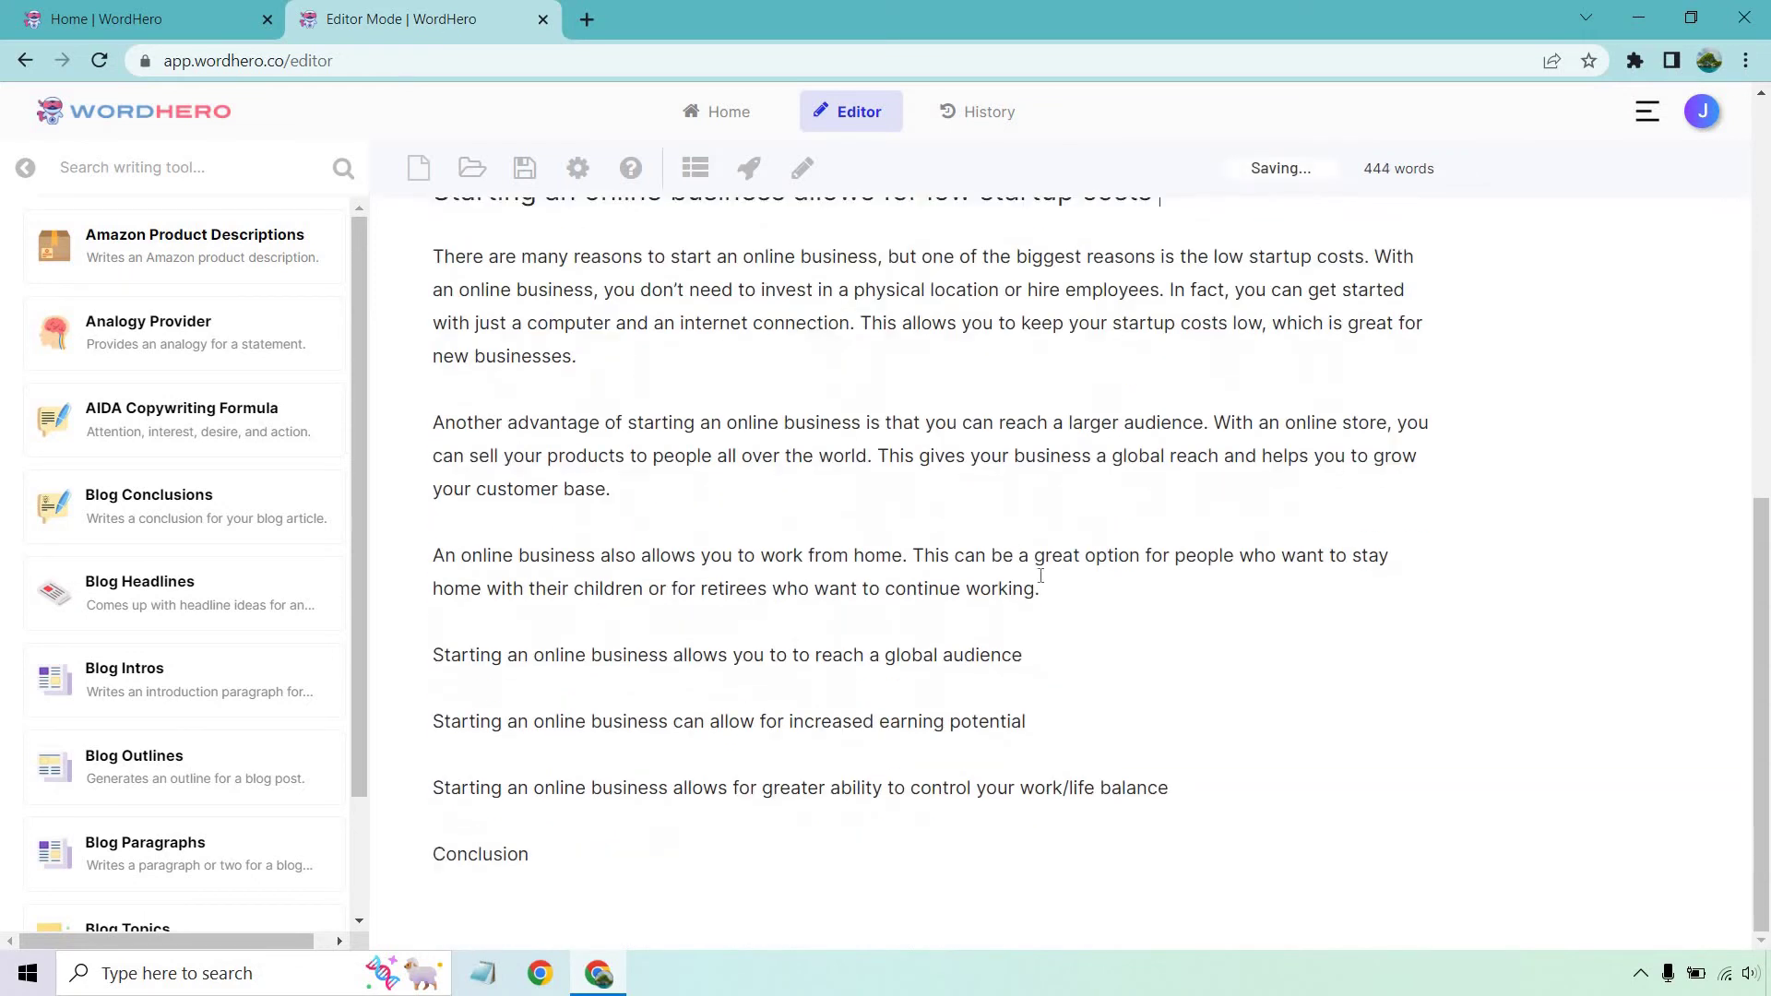
{"action": "left_click_drag", "start_coordinate": [616, 488], "coordinate": [482, 440]}
{"action": "key", "text": "BackSpace"}
{"action": "key", "text": "BackSpace"}
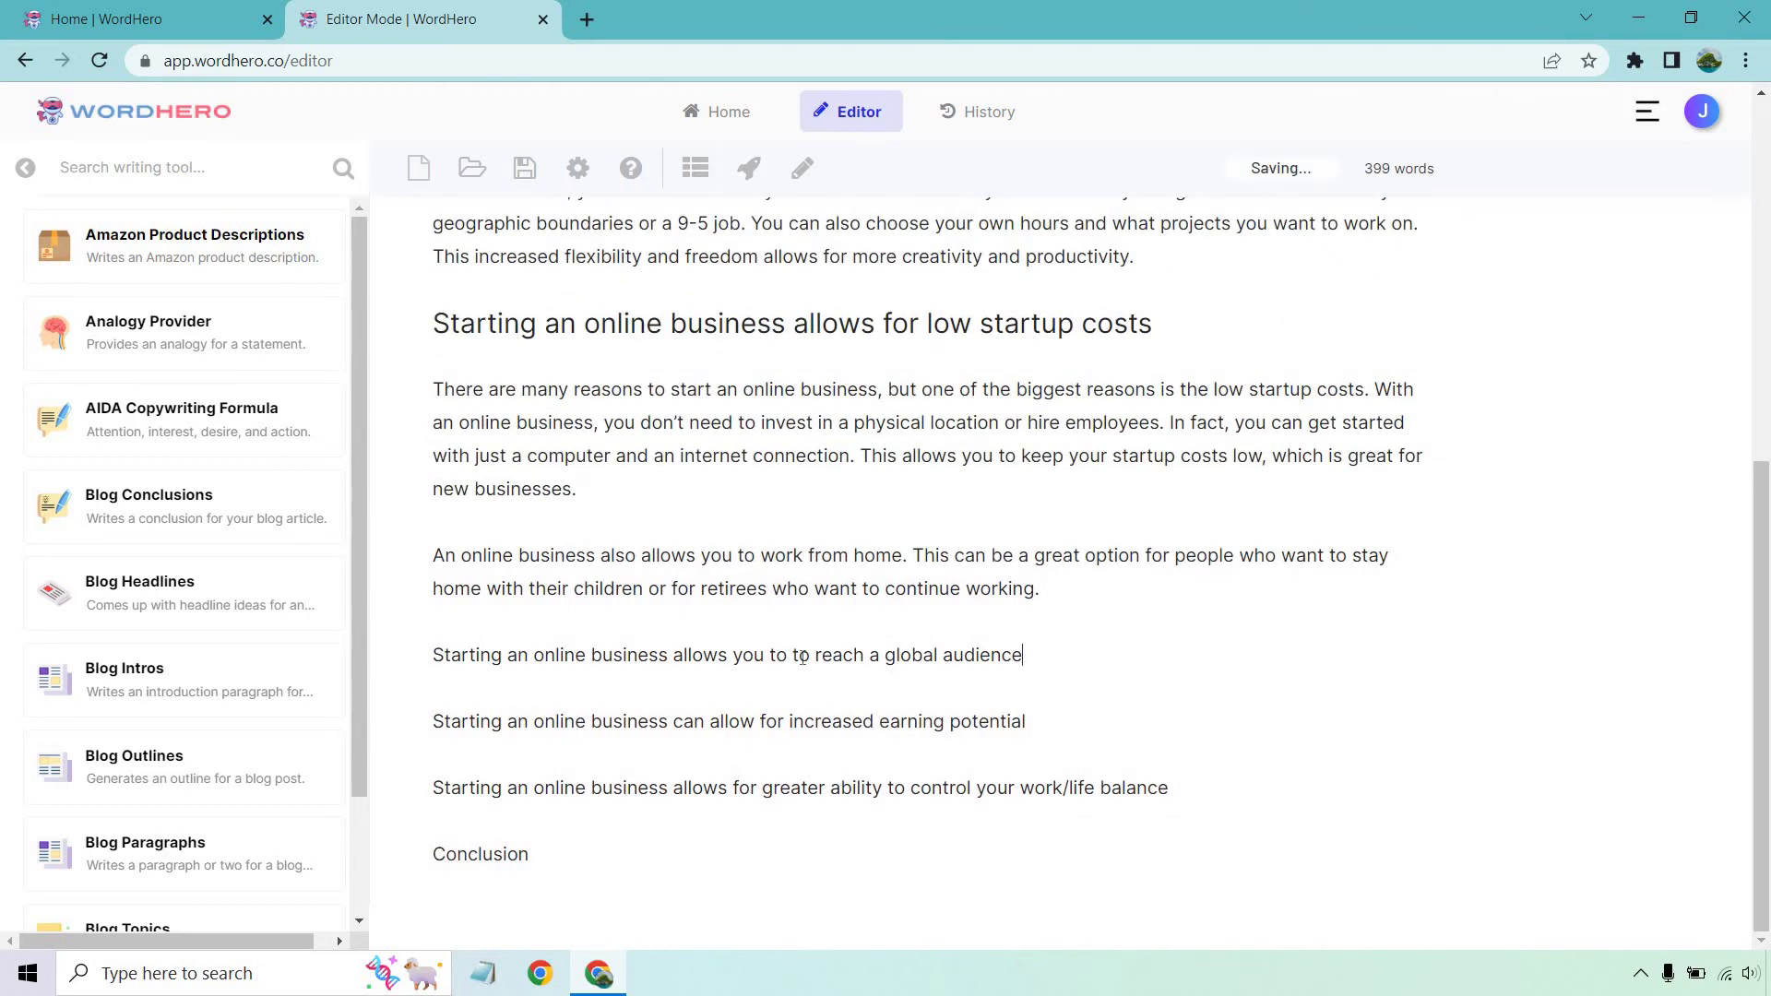
Delete the duplicated global audience line and generate a paragraph for 'increased earning potential'
{"action": "left_click_drag", "start_coordinate": [1022, 655], "coordinate": [424, 671]}
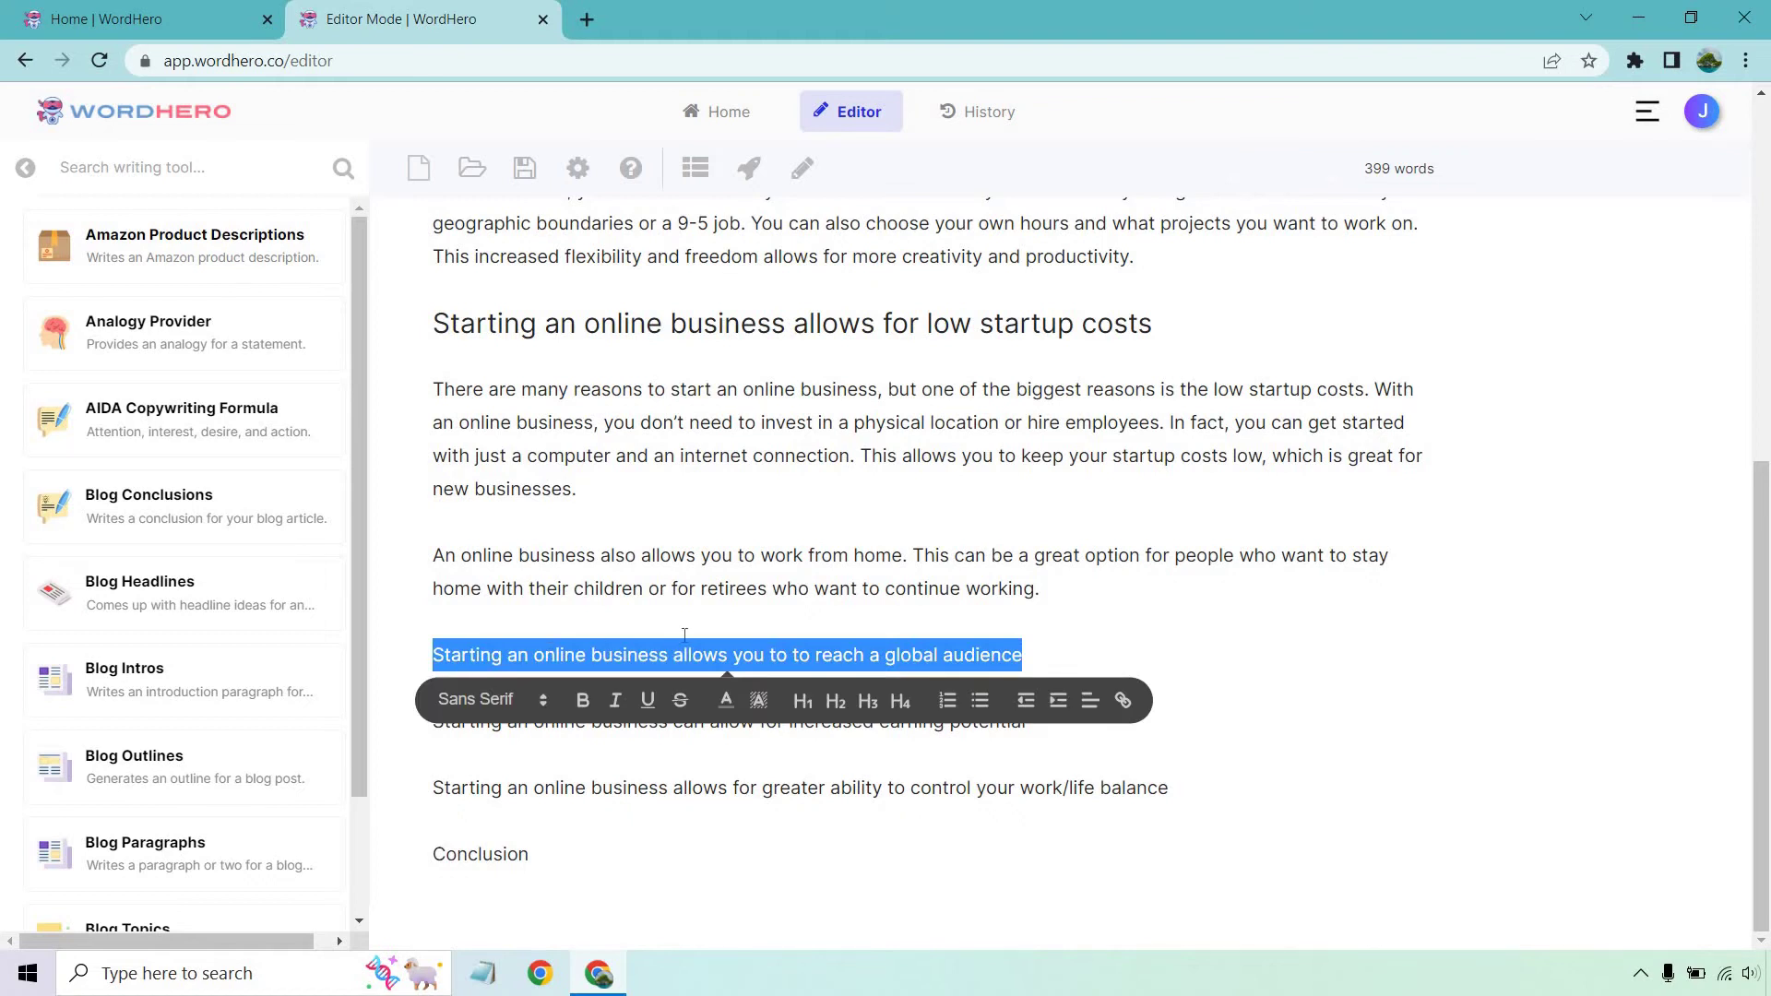
{"action": "key", "text": "BackSpace"}
{"action": "key", "text": "BackSpace"}
{"action": "left_click_drag", "start_coordinate": [1027, 721], "coordinate": [355, 734]}
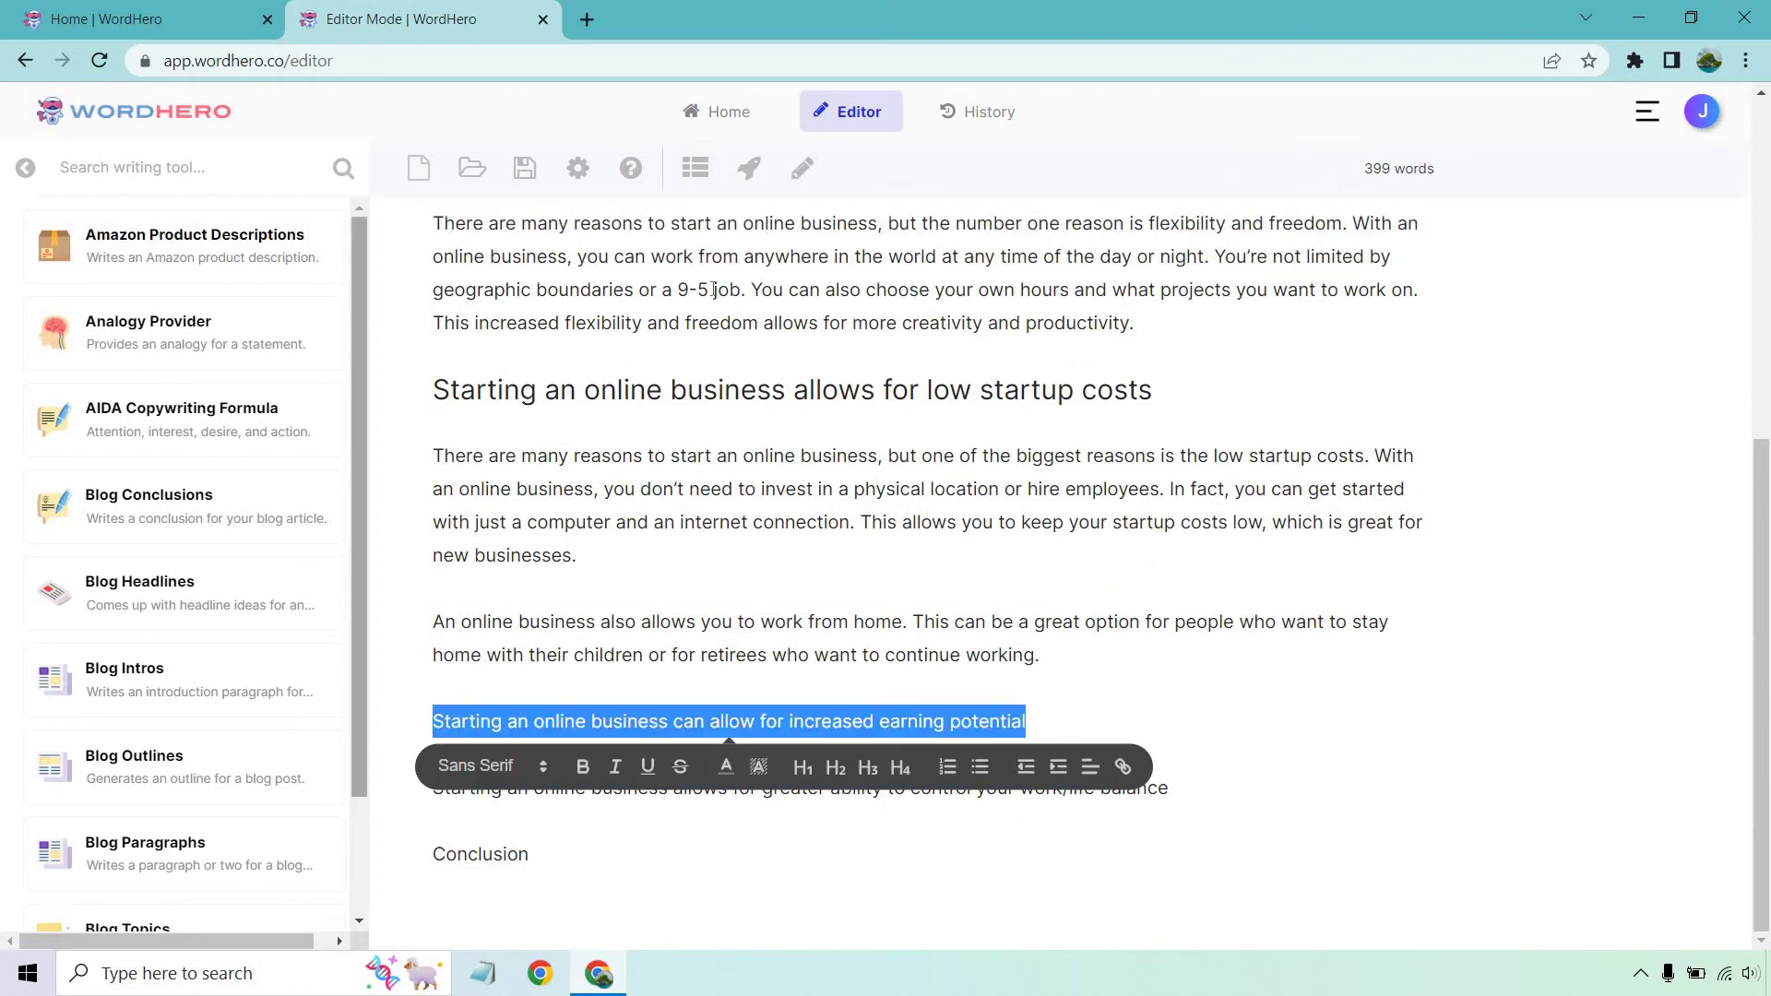
{"action": "left_click", "coordinate": [750, 182]}
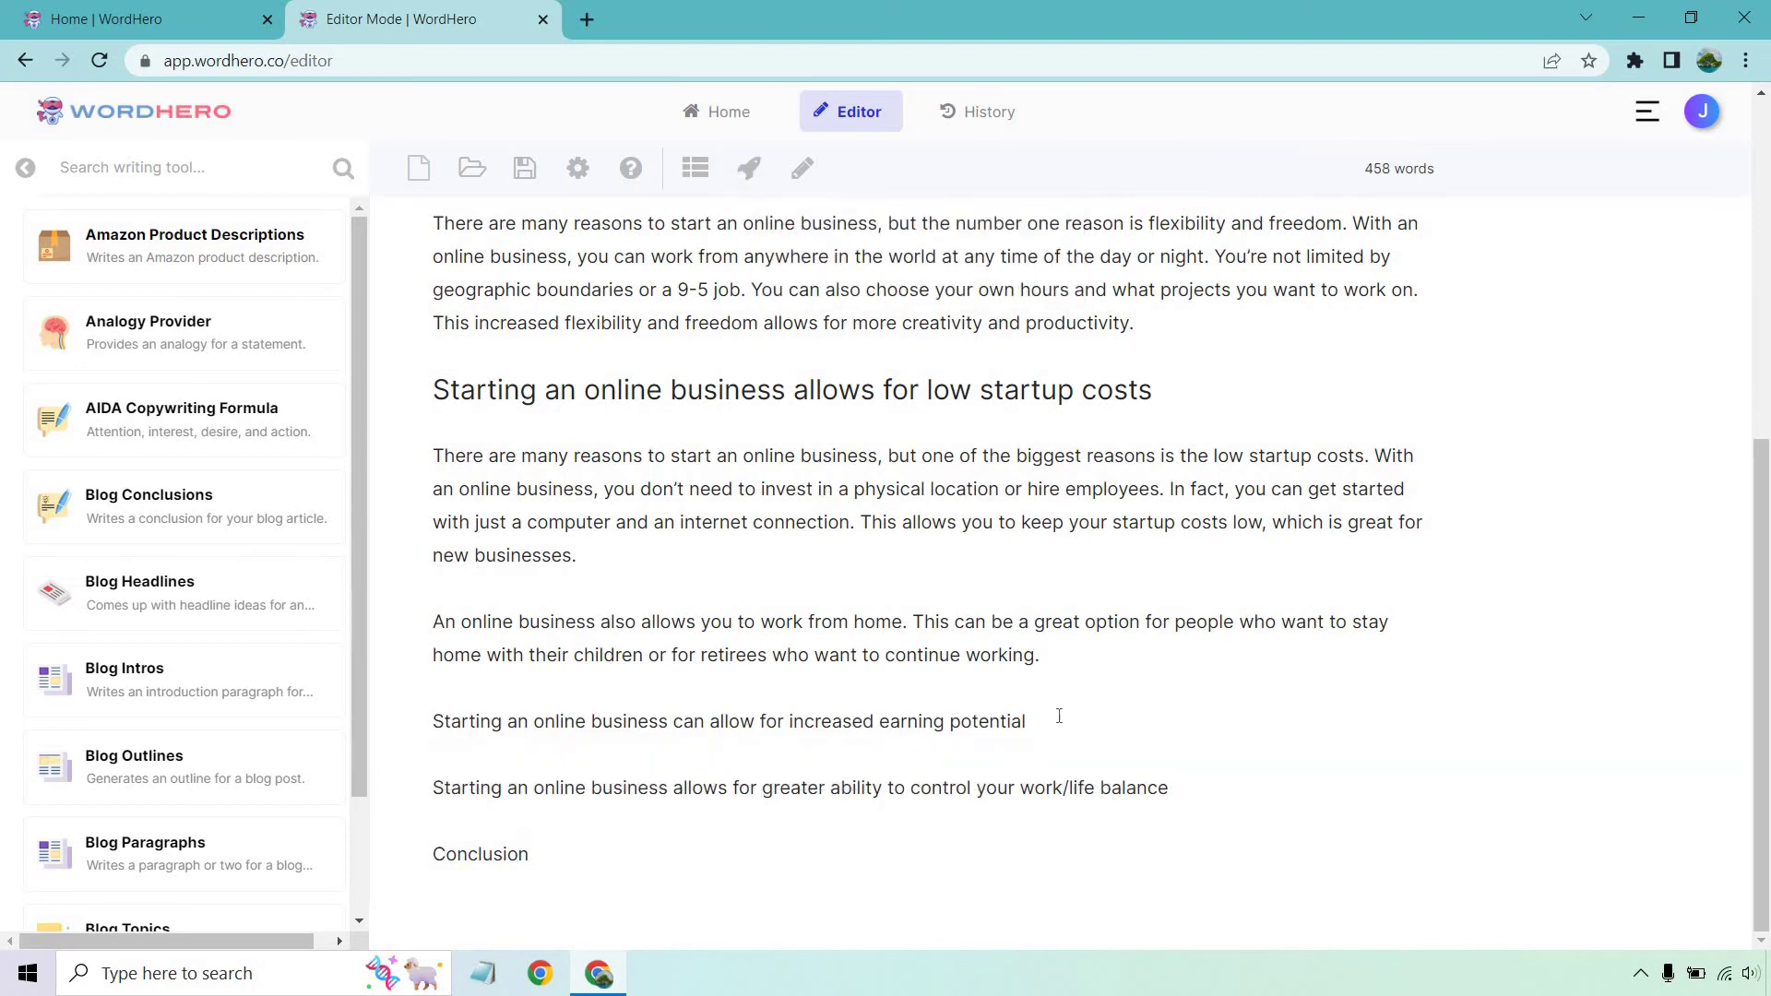
{"action": "left_click_drag", "start_coordinate": [1055, 715], "coordinate": [452, 714]}
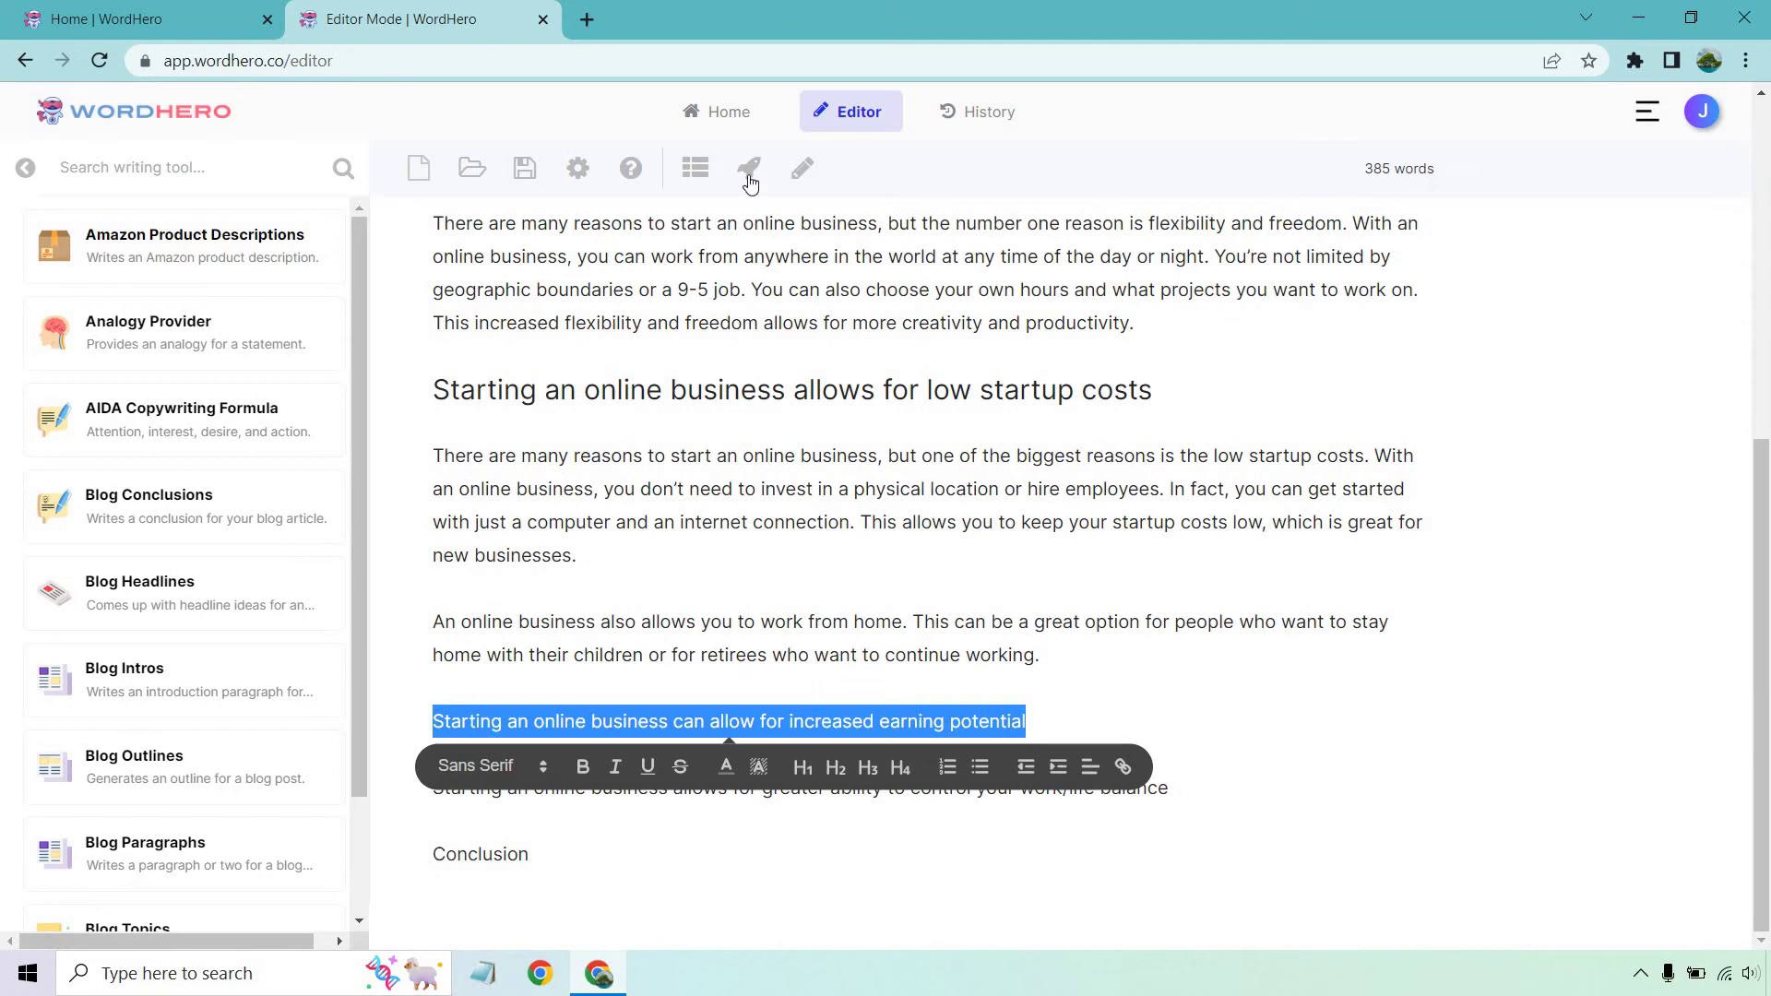
{"action": "left_click", "coordinate": [748, 167]}
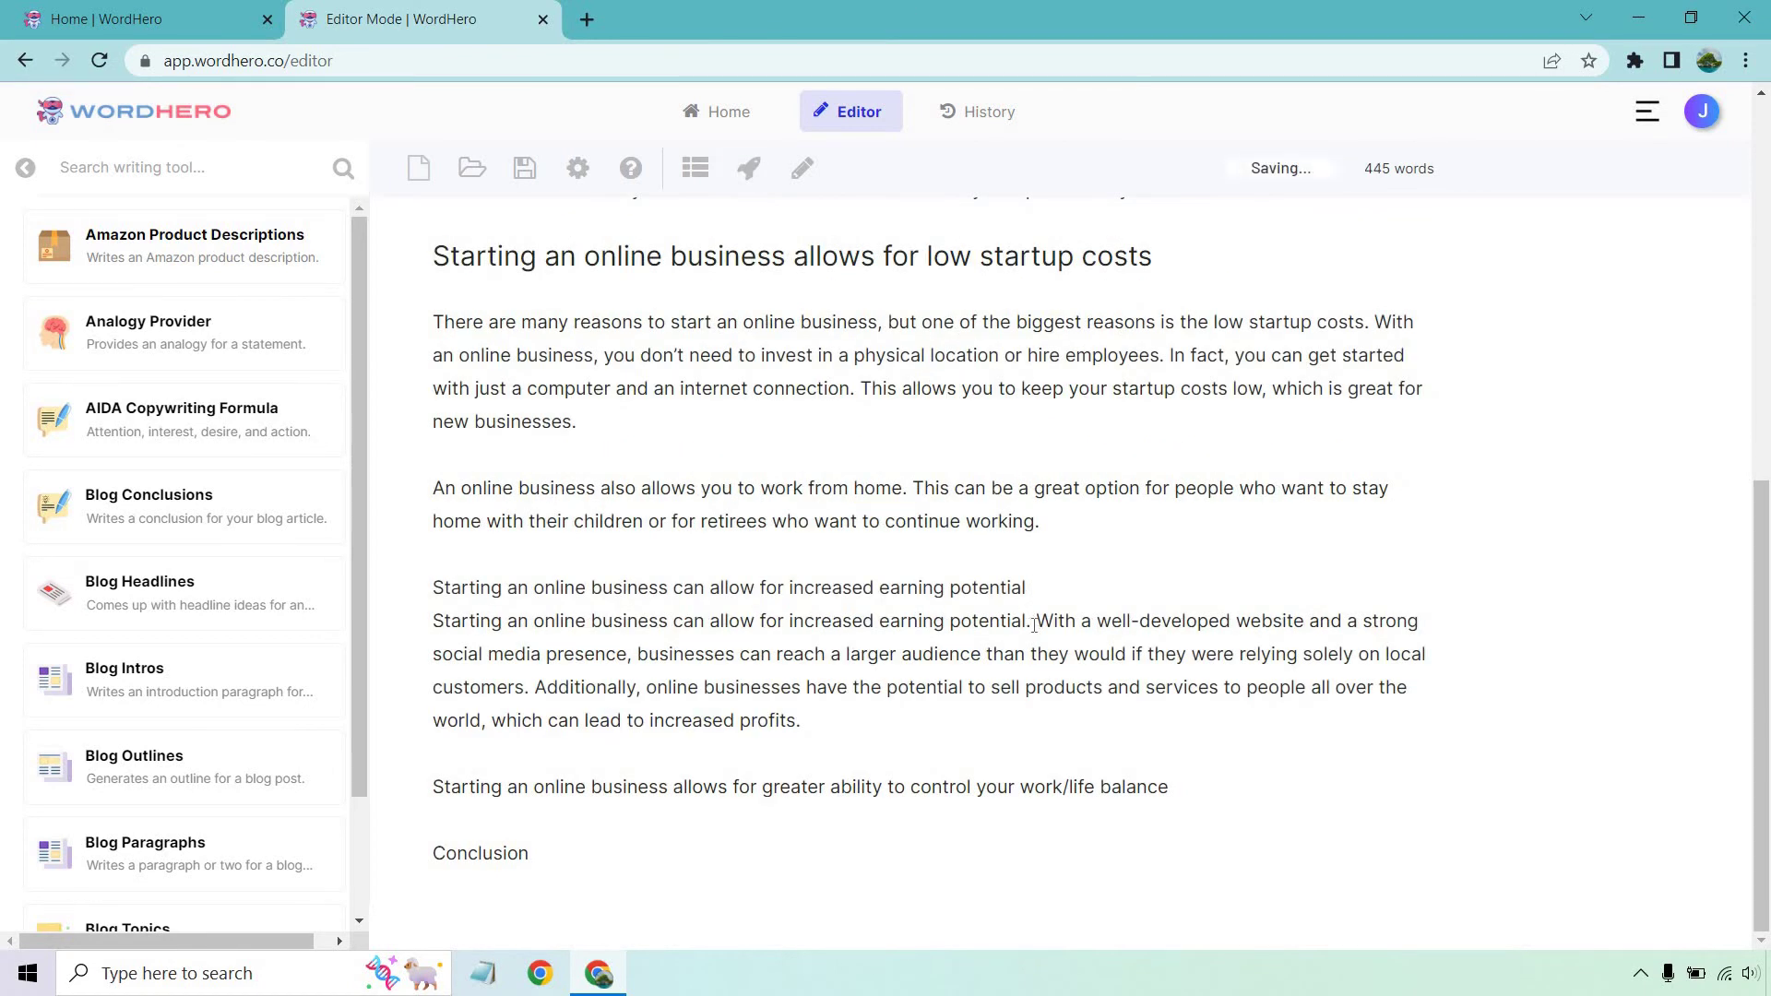
Remove the paragraph's repeated opening sentence and make 'increased earning potential' an H2 heading
{"action": "left_click_drag", "start_coordinate": [1036, 624], "coordinate": [406, 622]}
{"action": "key", "text": "BackSpace"}
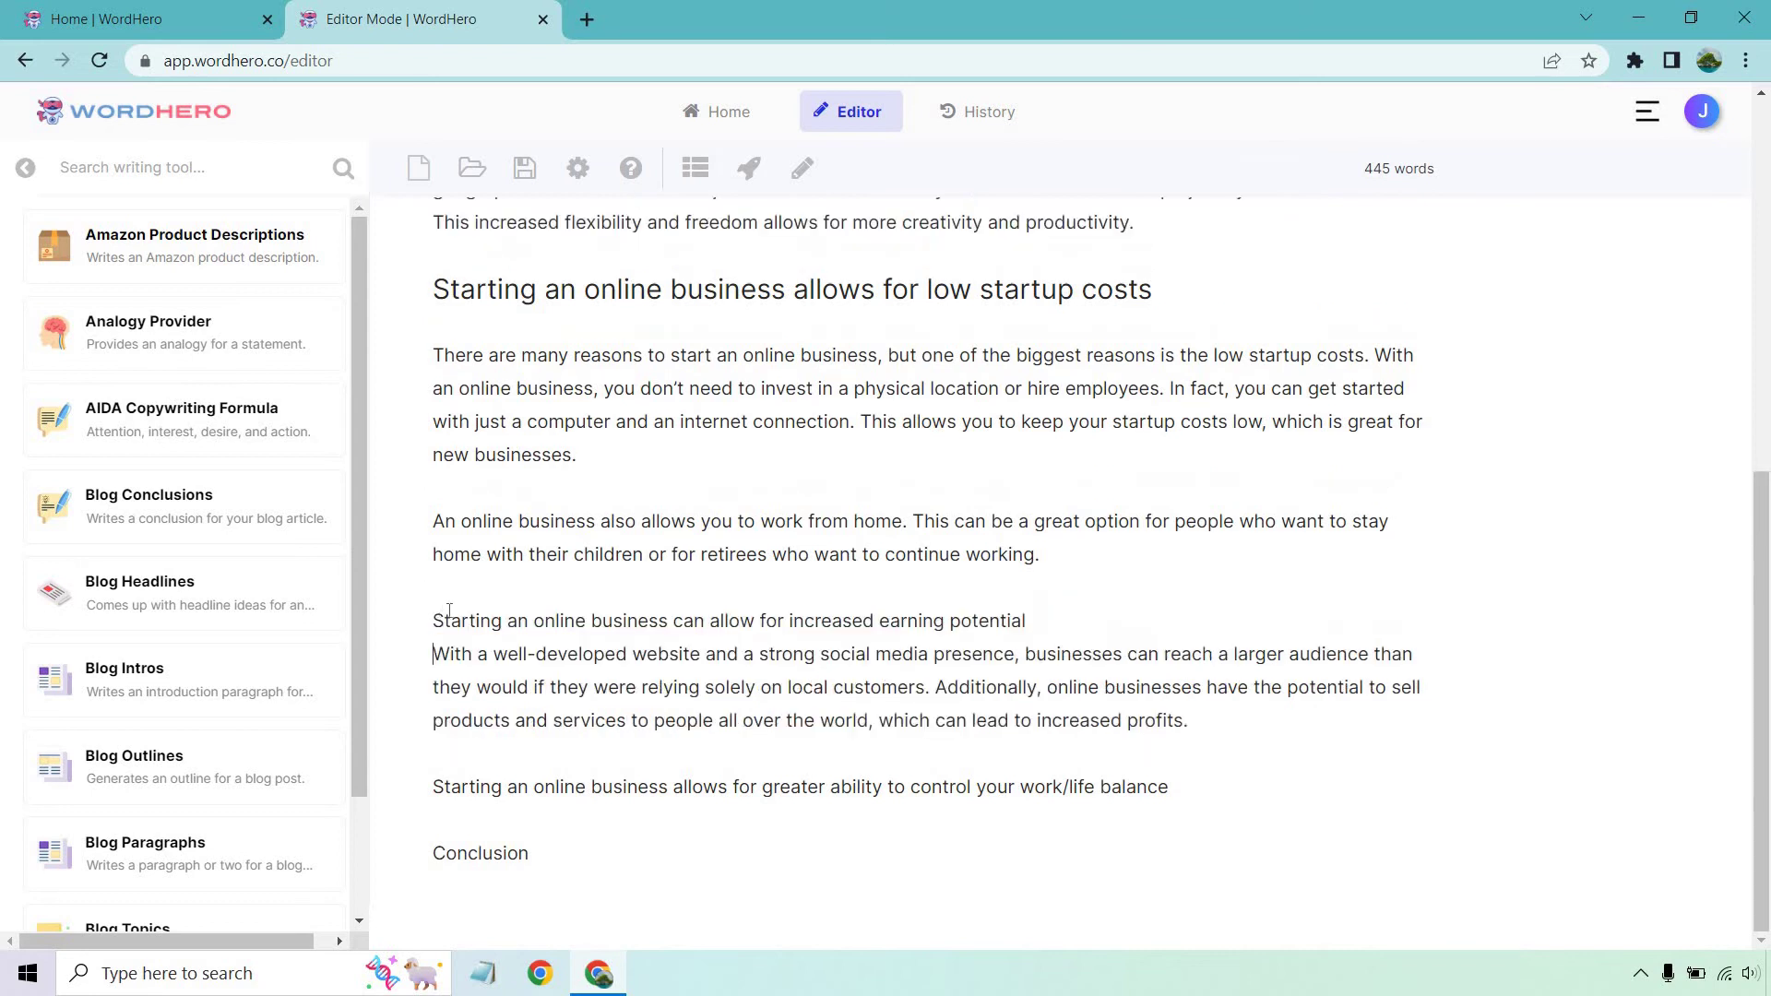
{"action": "key", "text": "Return"}
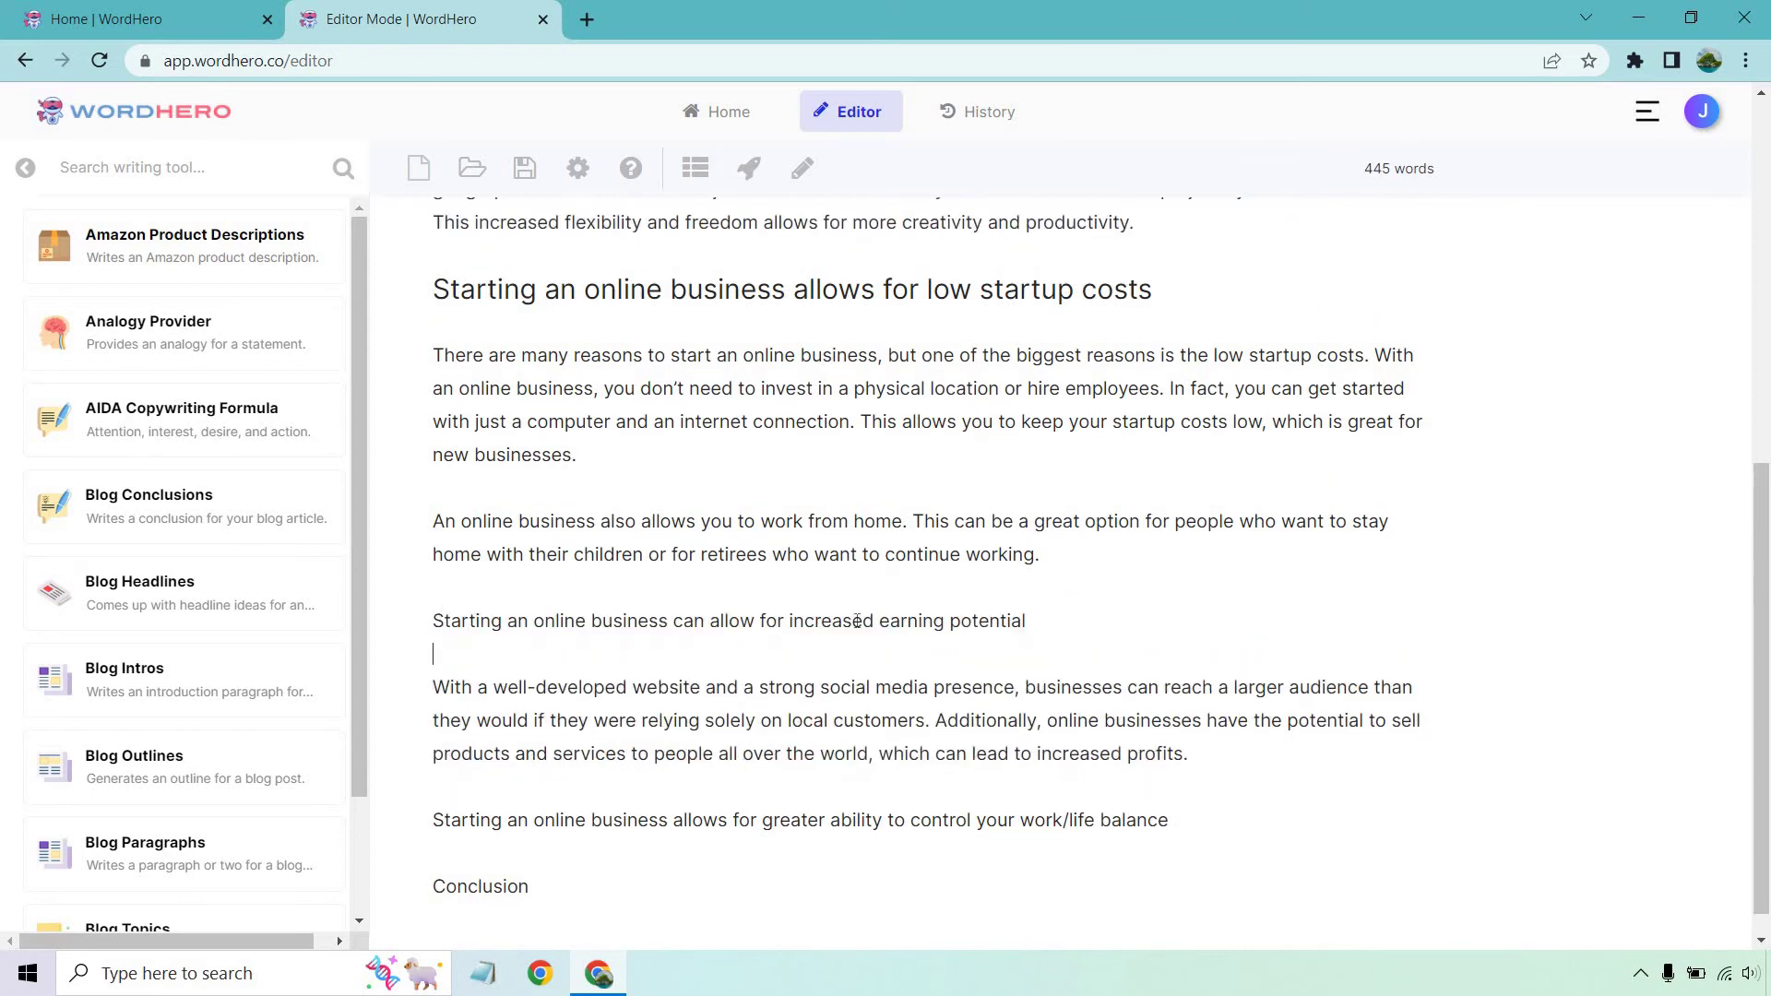
{"action": "left_click_drag", "start_coordinate": [1031, 622], "coordinate": [432, 621]}
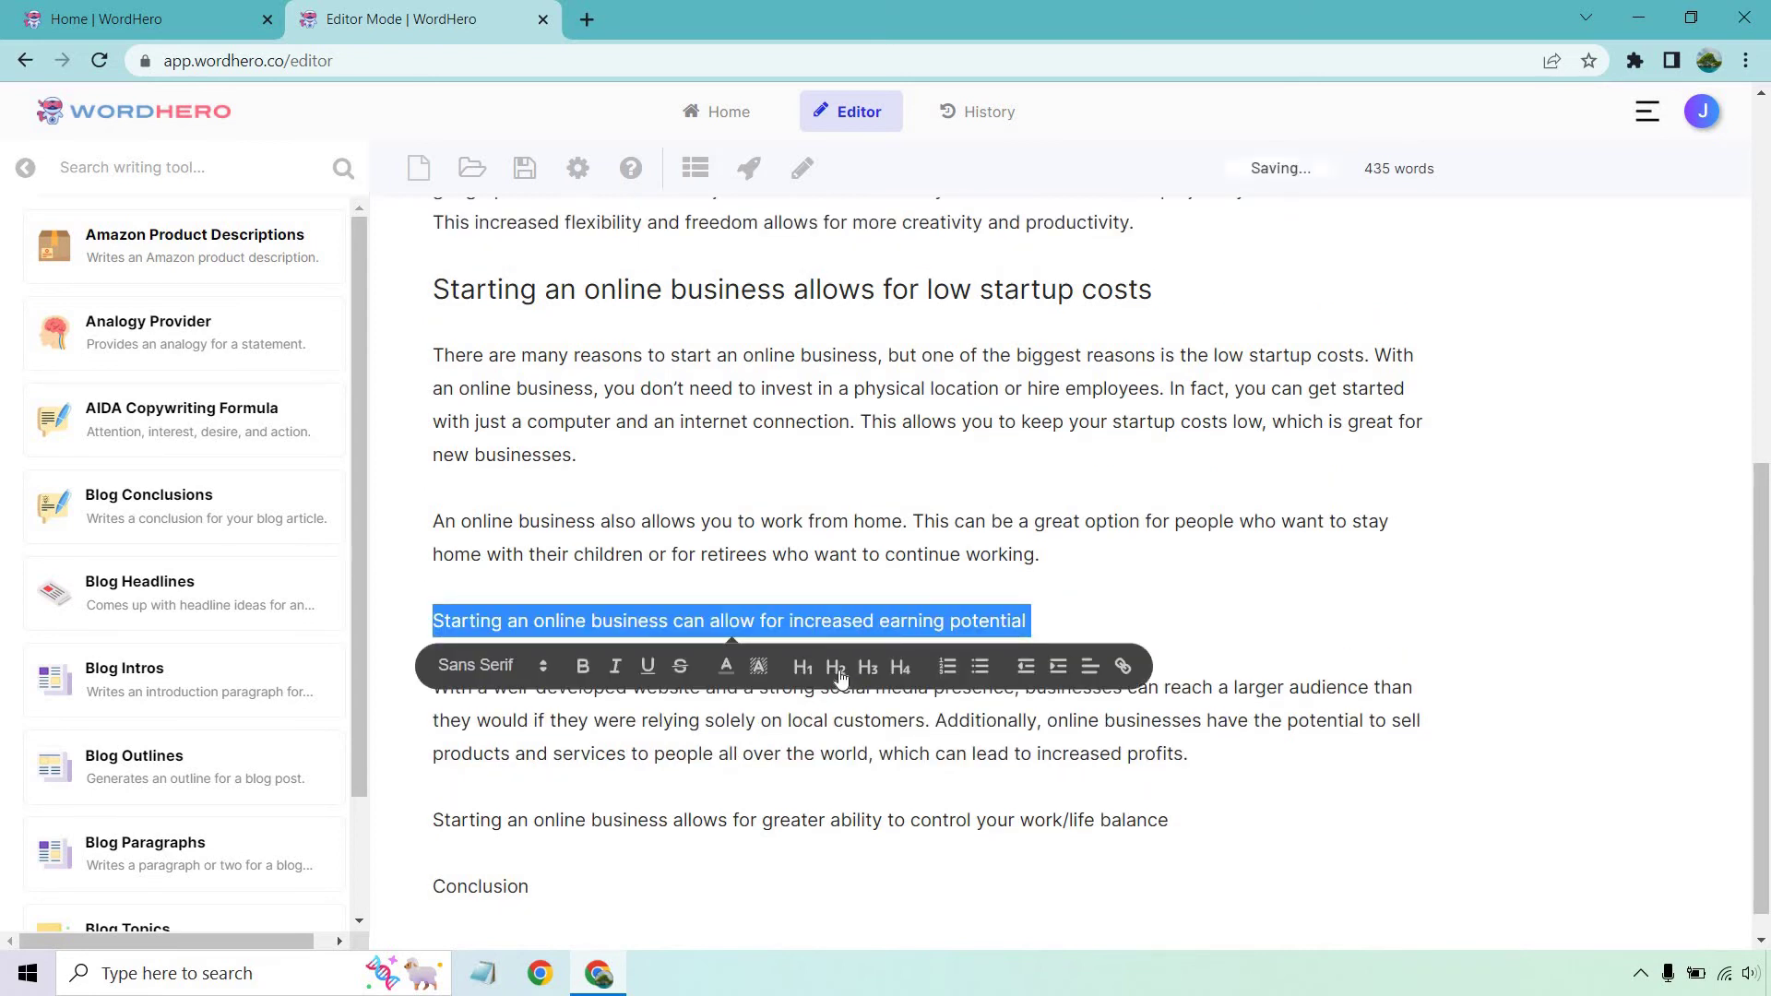
{"action": "left_click", "coordinate": [836, 661]}
{"action": "left_click", "coordinate": [1138, 503]}
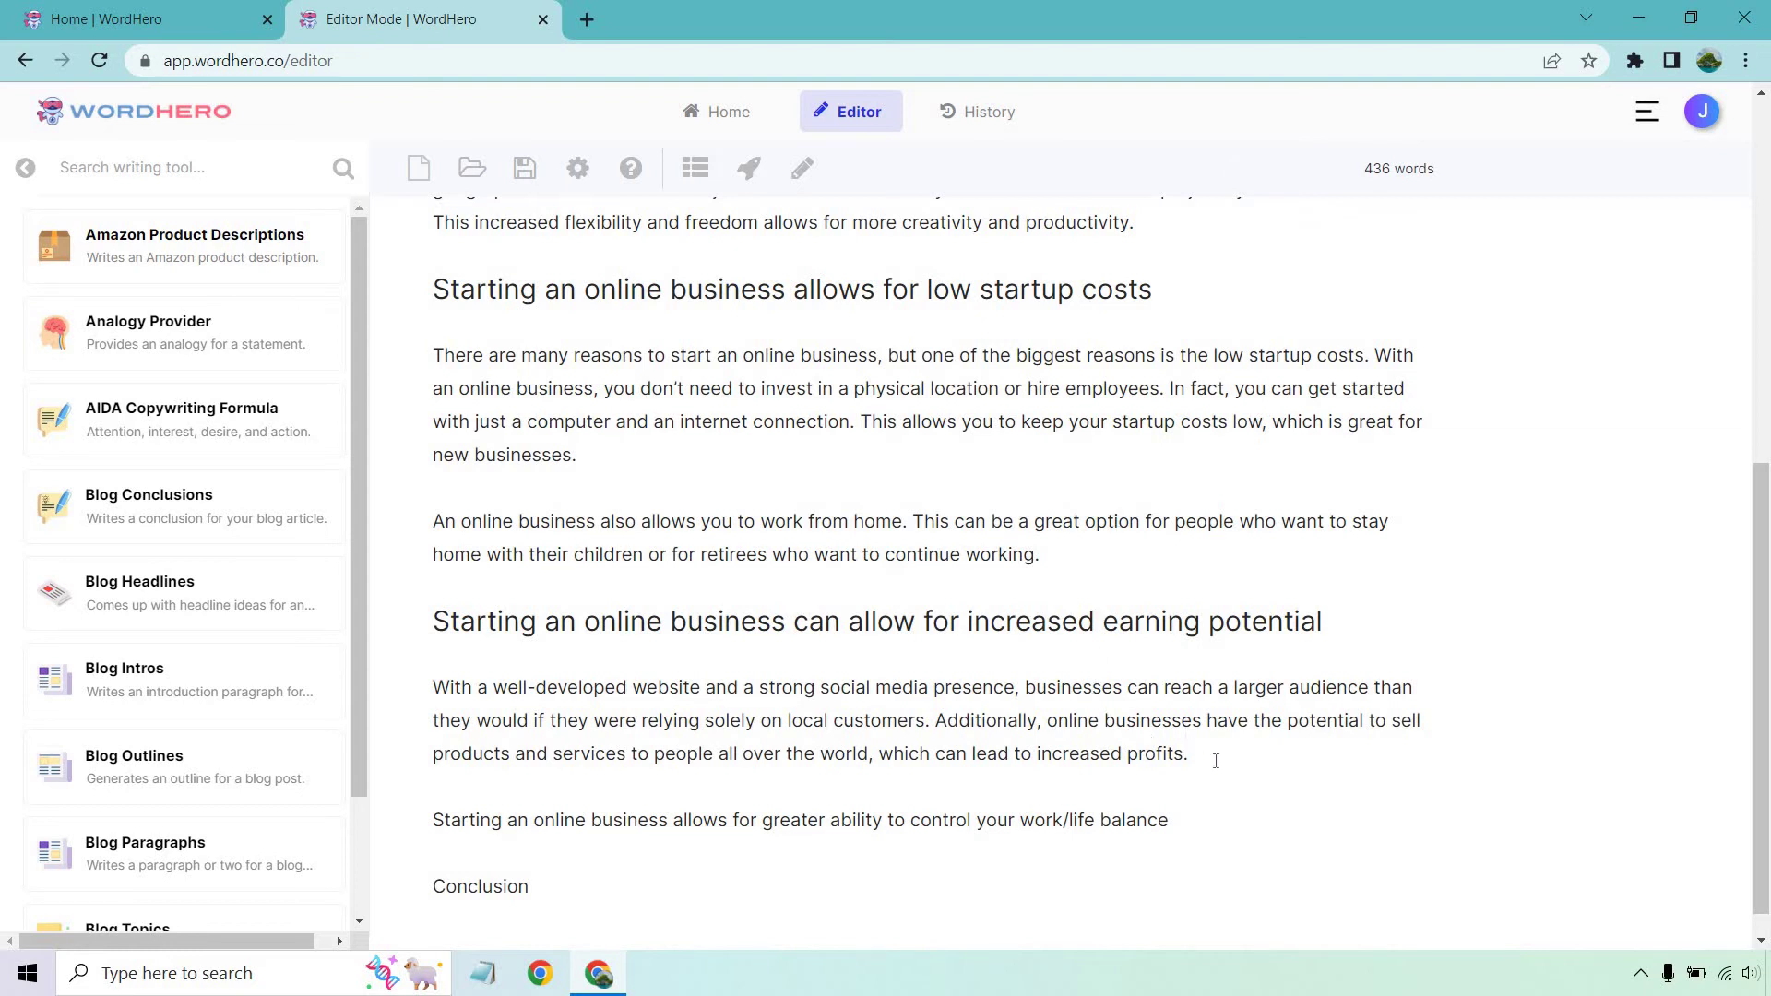
{"action": "left_click_drag", "start_coordinate": [1195, 753], "coordinate": [423, 702]}
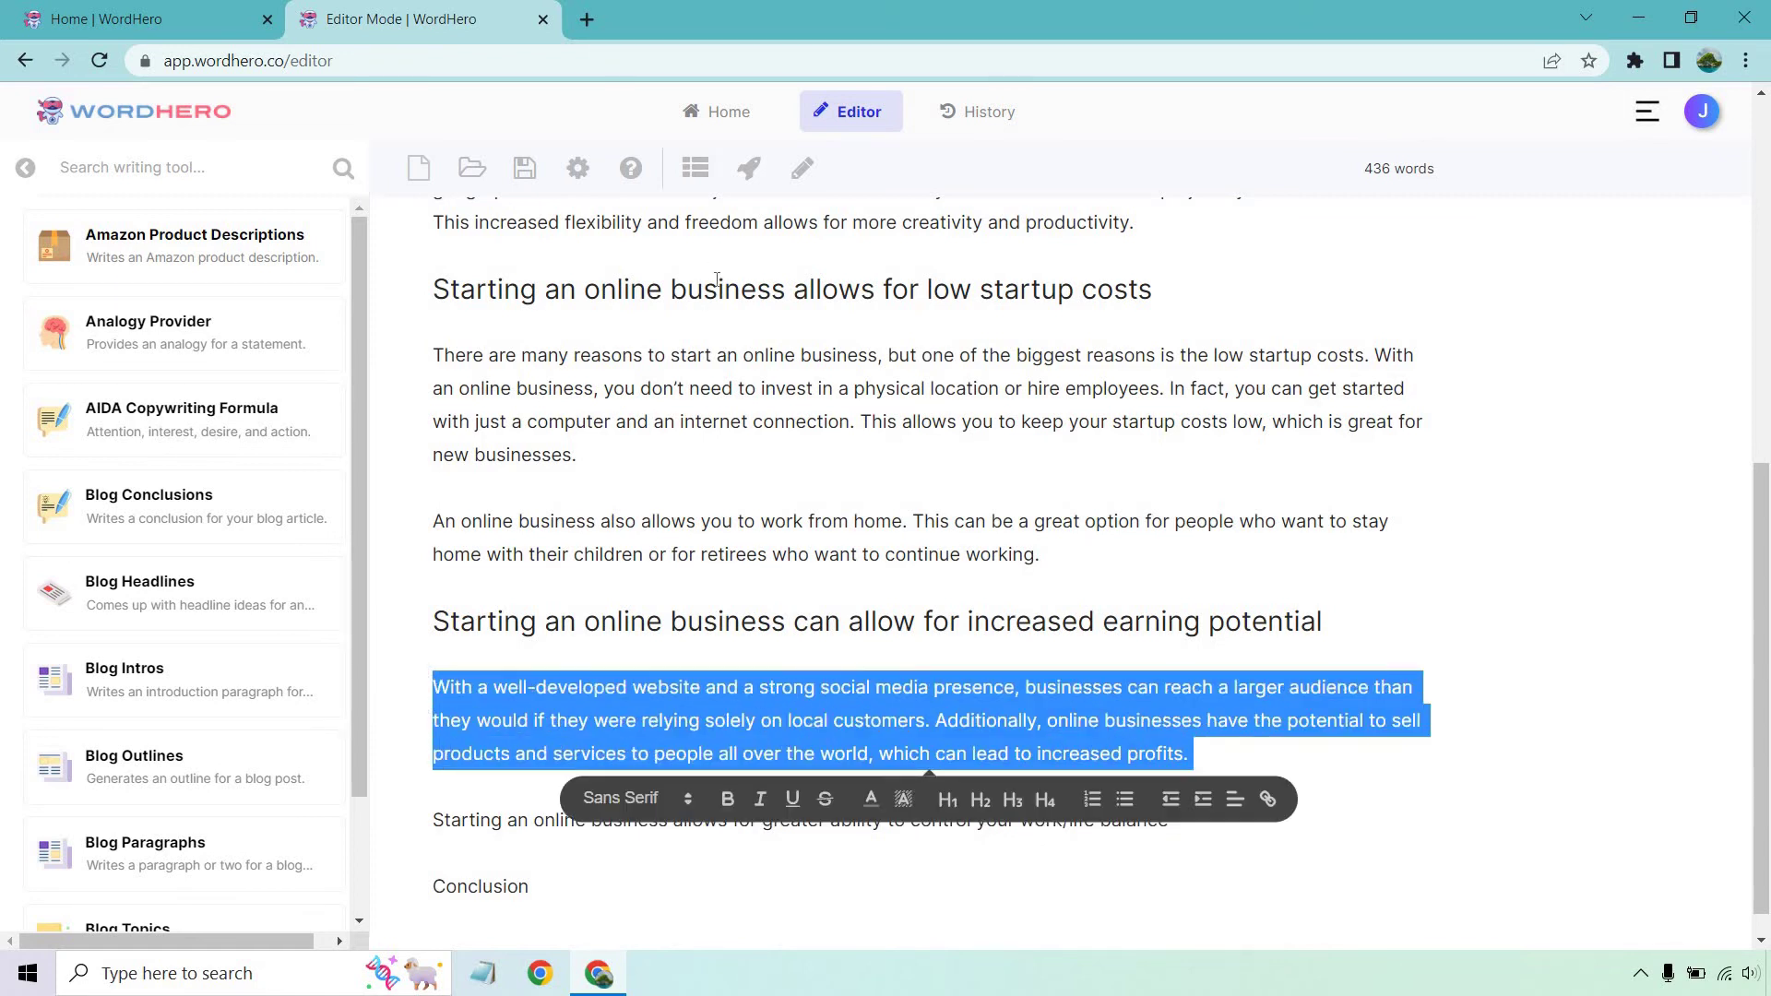
Use Write More to extend the earning-potential paragraph with sentences on attracting clients and Facebook advertising
{"action": "left_click", "coordinate": [803, 169]}
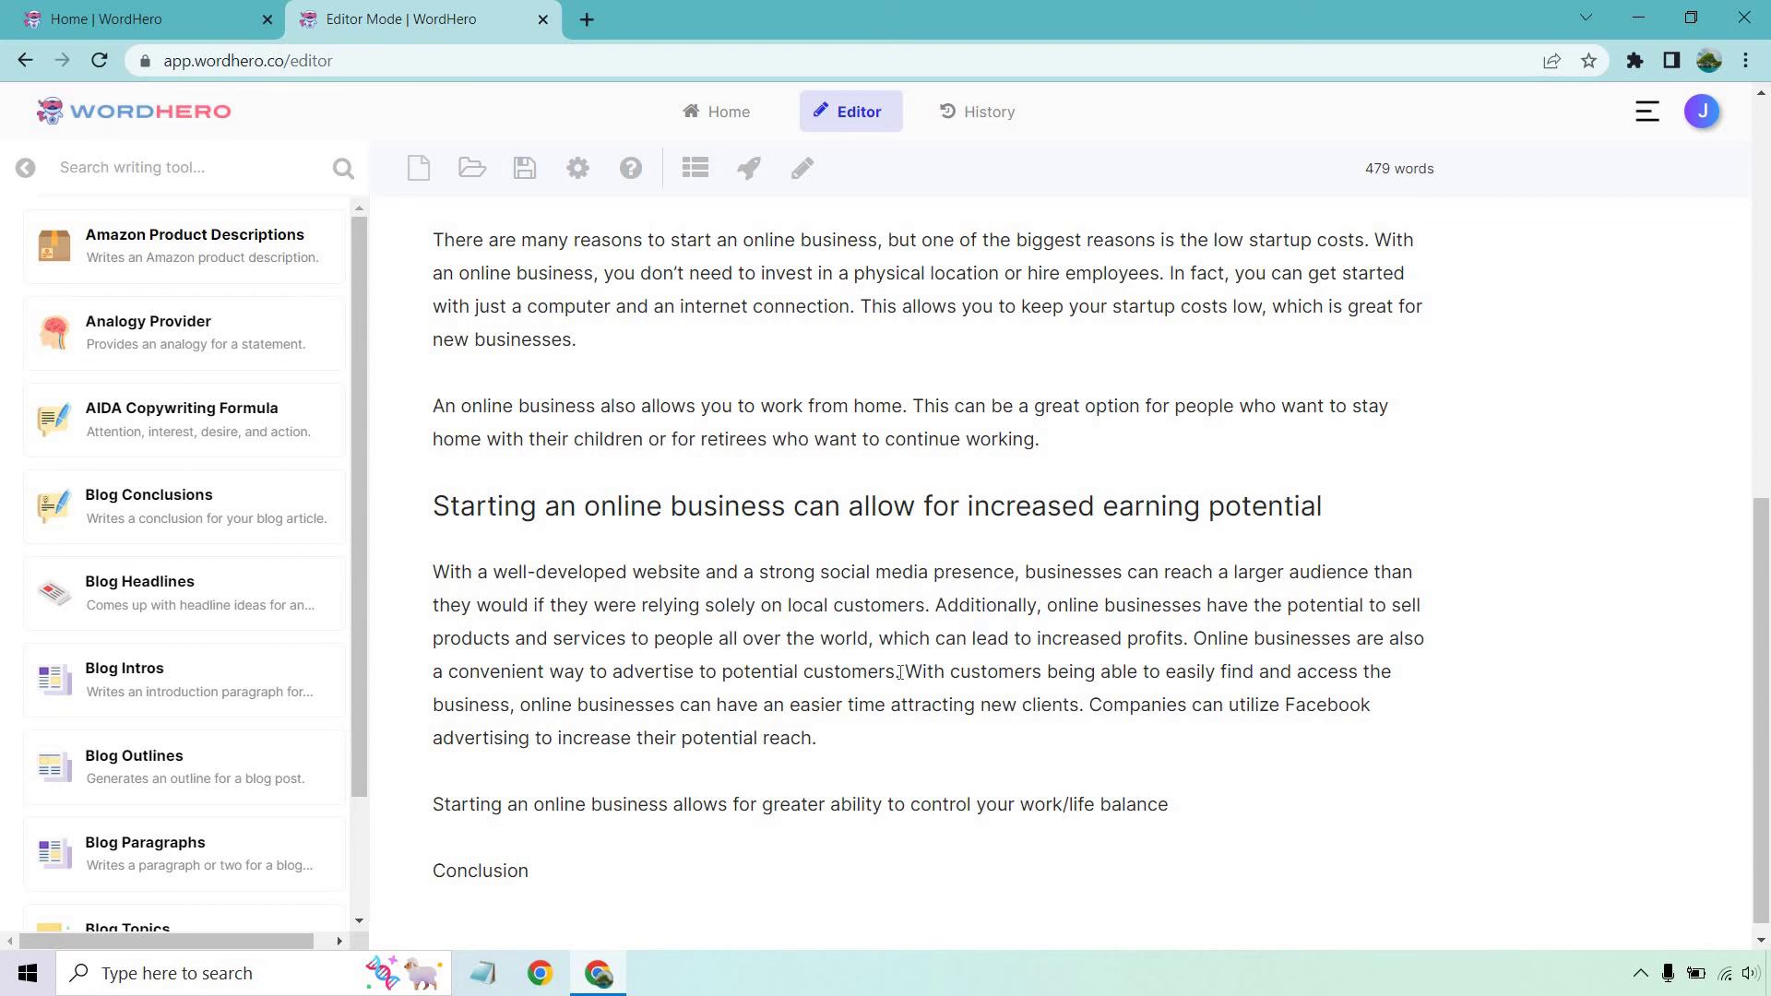
{"action": "scroll", "coordinate": [867, 659], "scroll_direction": "down", "scroll_amount": 1}
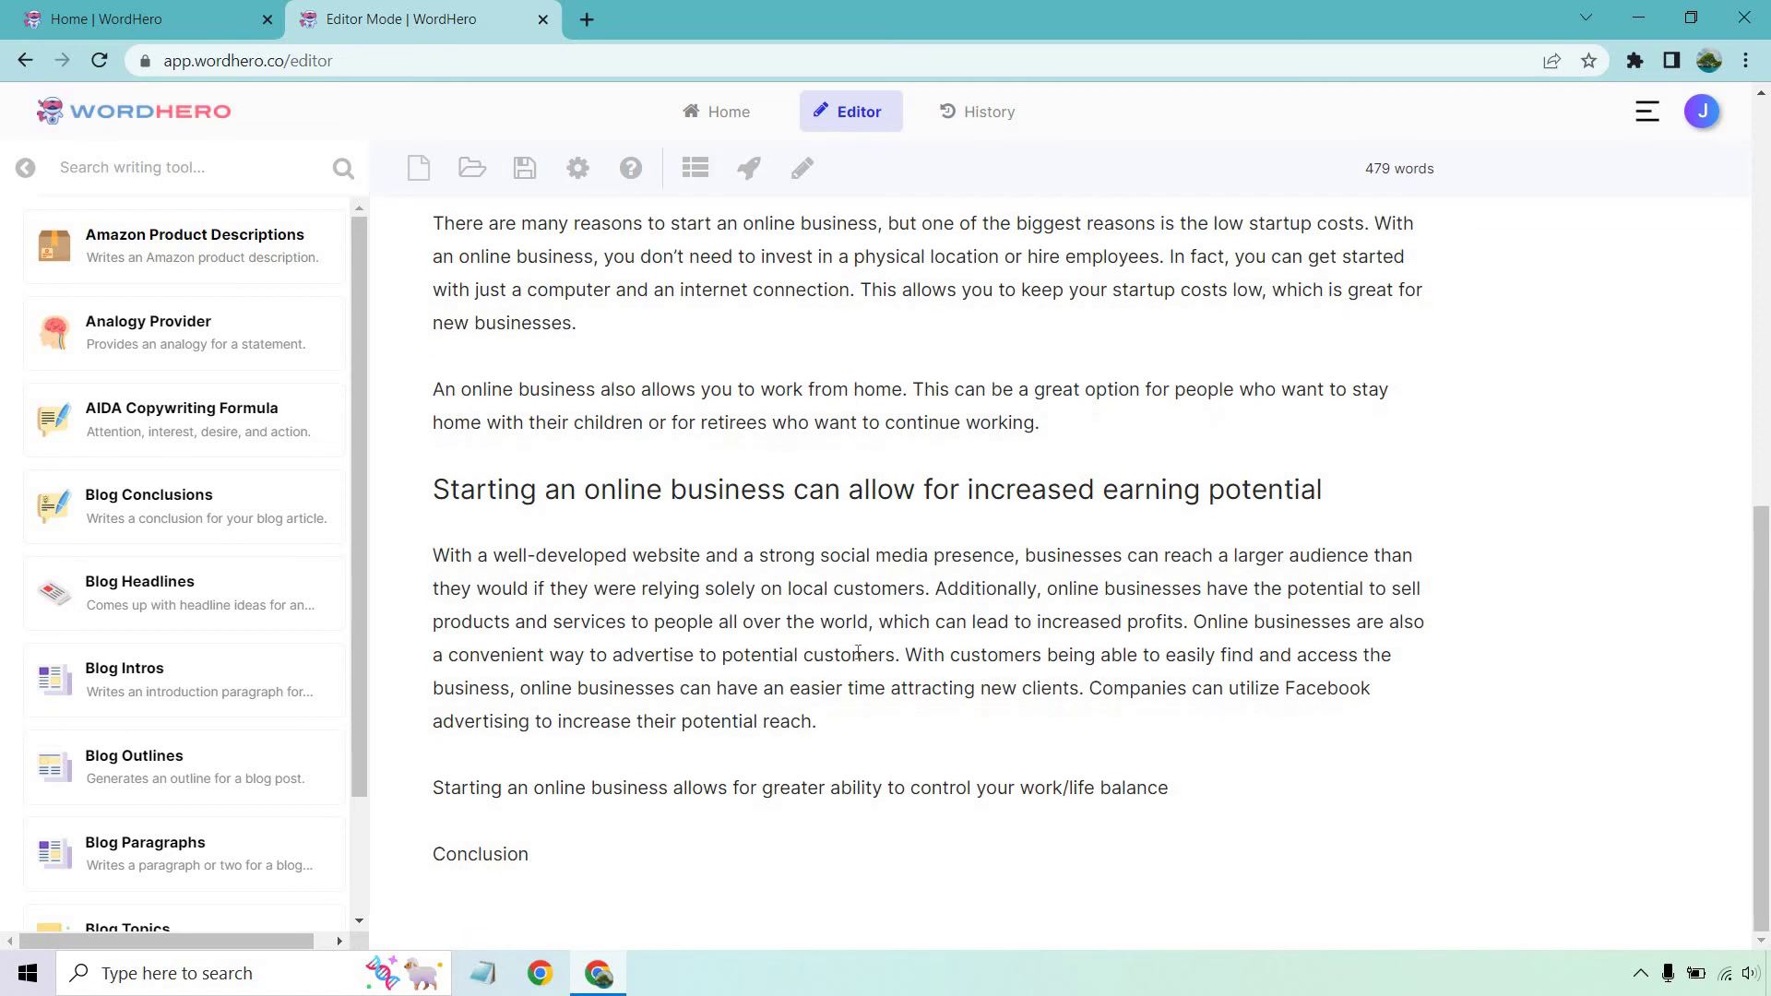
Delete the work/life balance line and generate Blog Conclusions from the article title
{"action": "left_click_drag", "start_coordinate": [1174, 791], "coordinate": [431, 786]}
{"action": "key", "text": "BackSpace"}
{"action": "key", "text": "BackSpace"}
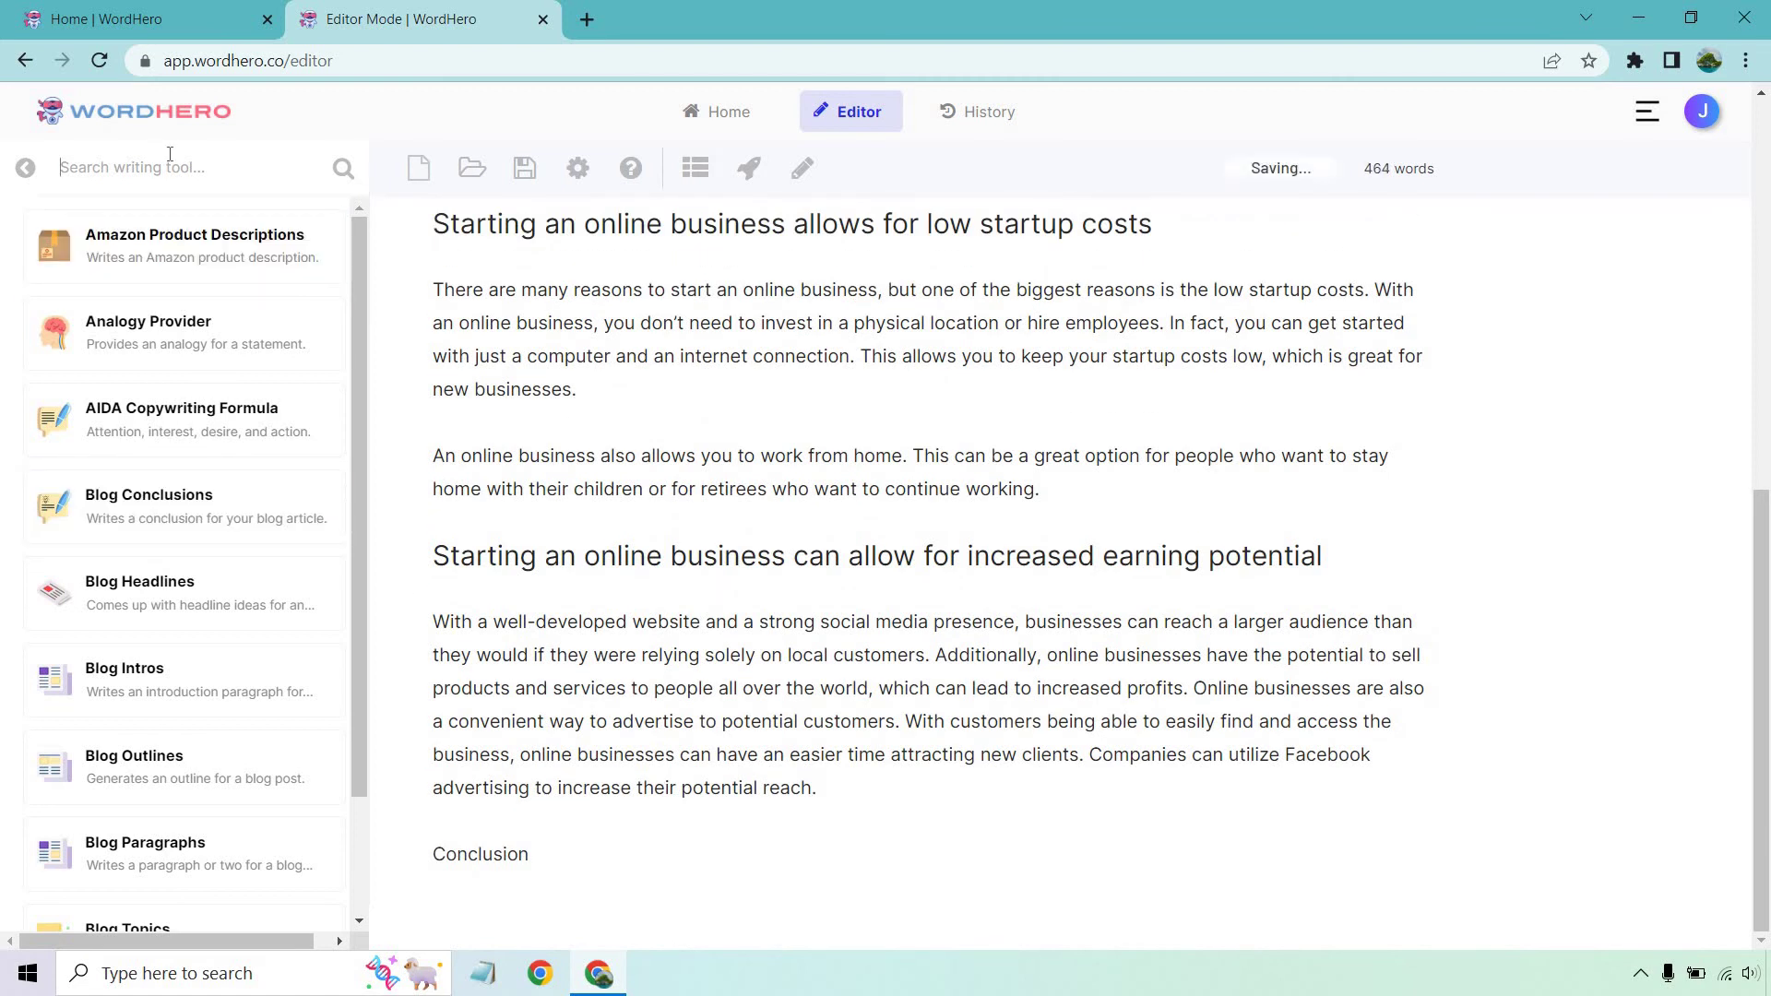
{"action": "left_click", "coordinate": [170, 162]}
{"action": "type", "text": "conclu"}
{"action": "left_click", "coordinate": [157, 261]}
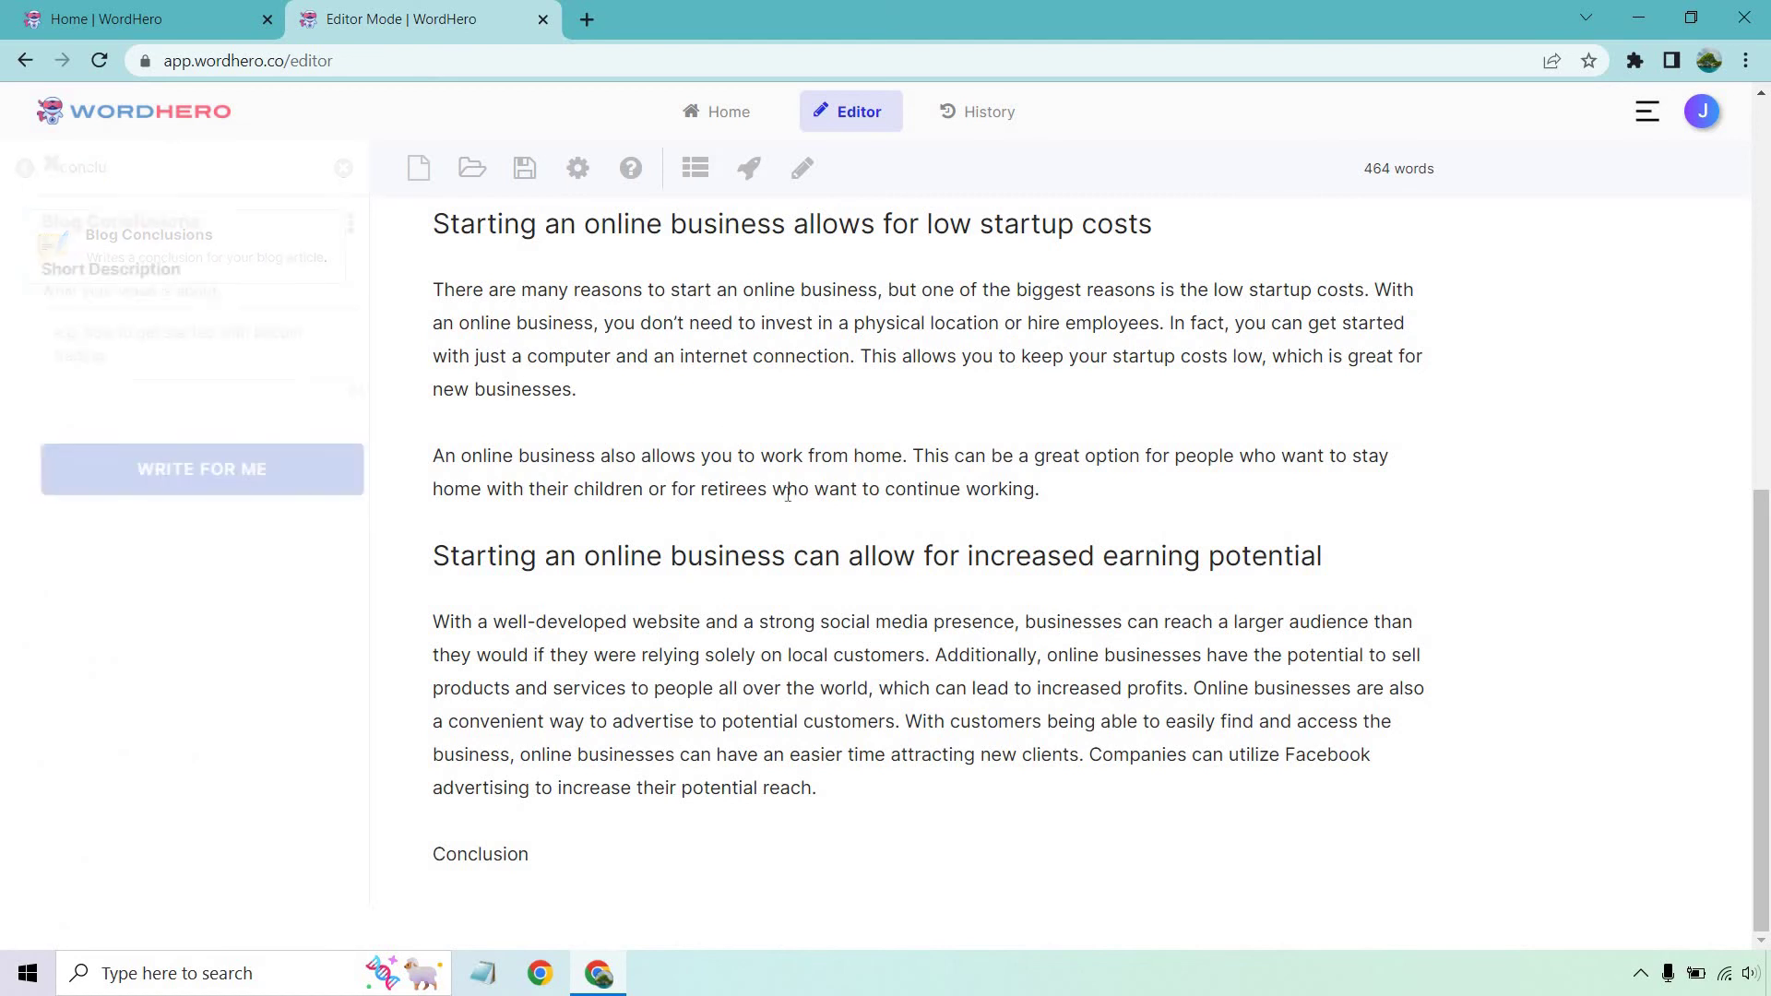
{"action": "left_click_drag", "start_coordinate": [1353, 268], "coordinate": [261, 270]}
{"action": "key", "text": "ctrl+c"}
{"action": "left_click", "coordinate": [160, 362]}
{"action": "key", "text": "ctrl+v"}
{"action": "left_click", "coordinate": [151, 486]}
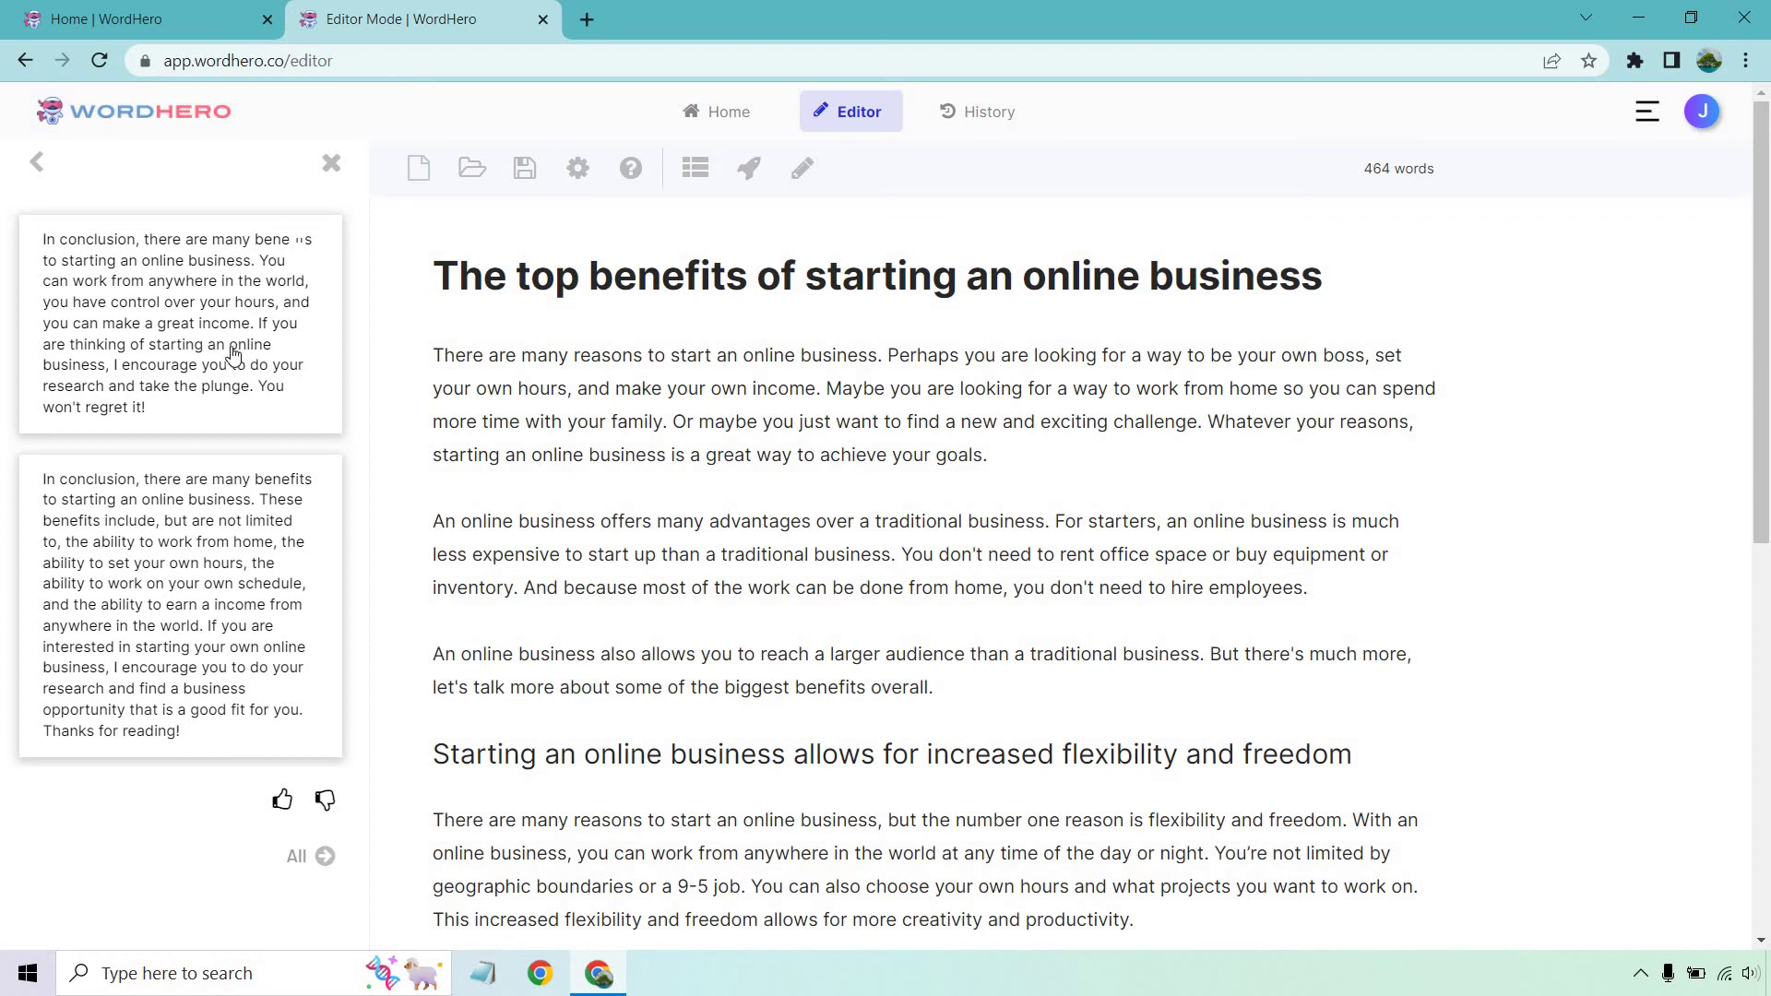
Paste the first generated conclusion under the Conclusion line, separated by a blank line
{"action": "left_click", "coordinate": [222, 312]}
{"action": "scroll", "coordinate": [878, 611], "scroll_direction": "down", "scroll_amount": 10}
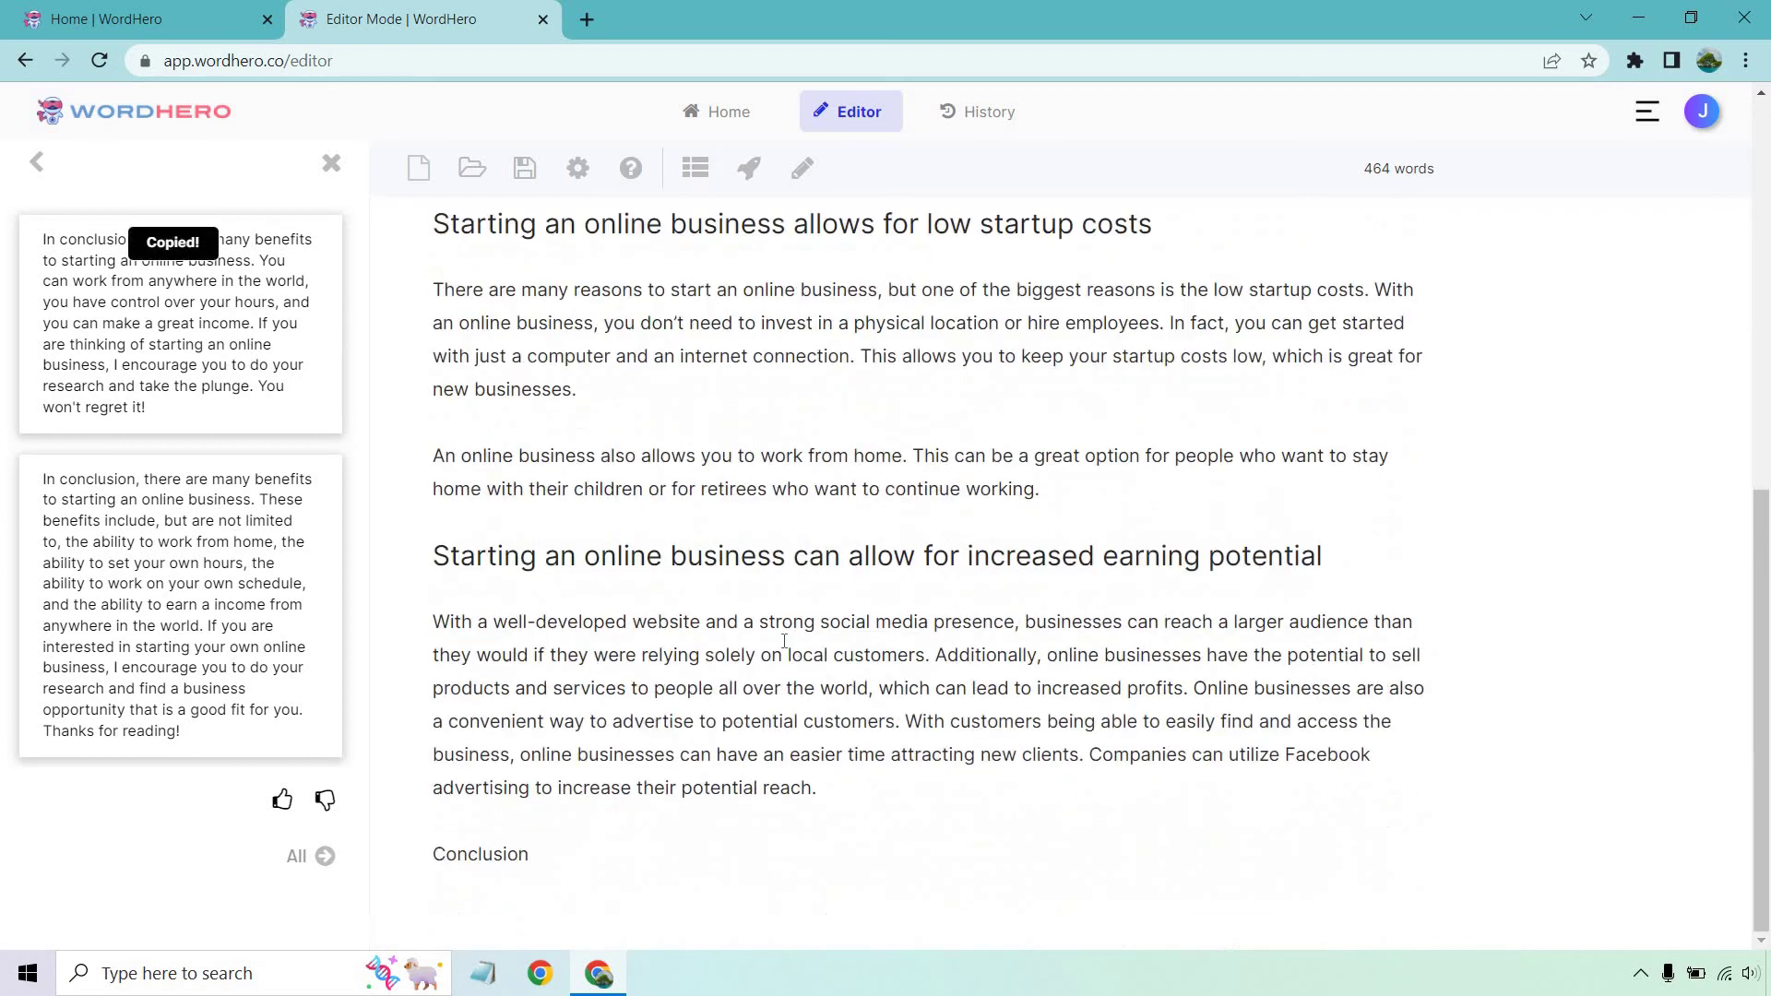
{"action": "left_click", "coordinate": [609, 844]}
{"action": "key", "text": "ctrl+v"}
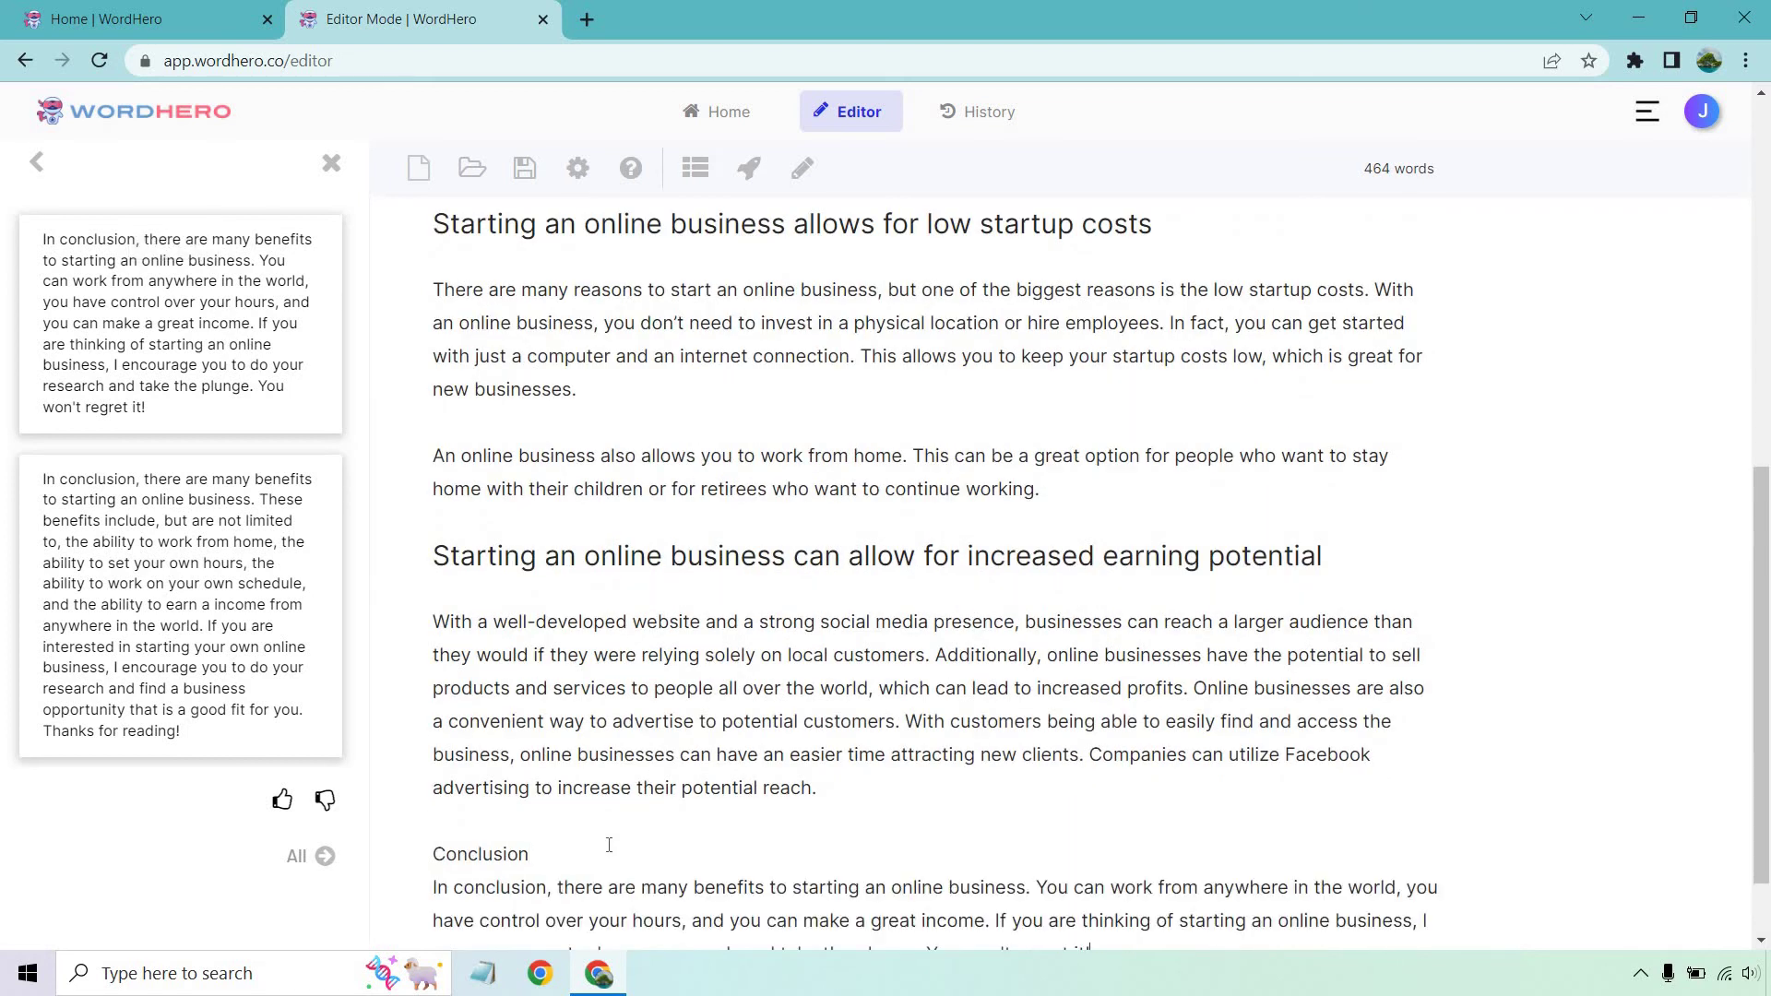
{"action": "left_click", "coordinate": [594, 847]}
{"action": "key", "text": "Return"}
Format the Conclusion line as an H2 subheading
{"action": "scroll", "coordinate": [594, 847], "scroll_direction": "down", "scroll_amount": 2}
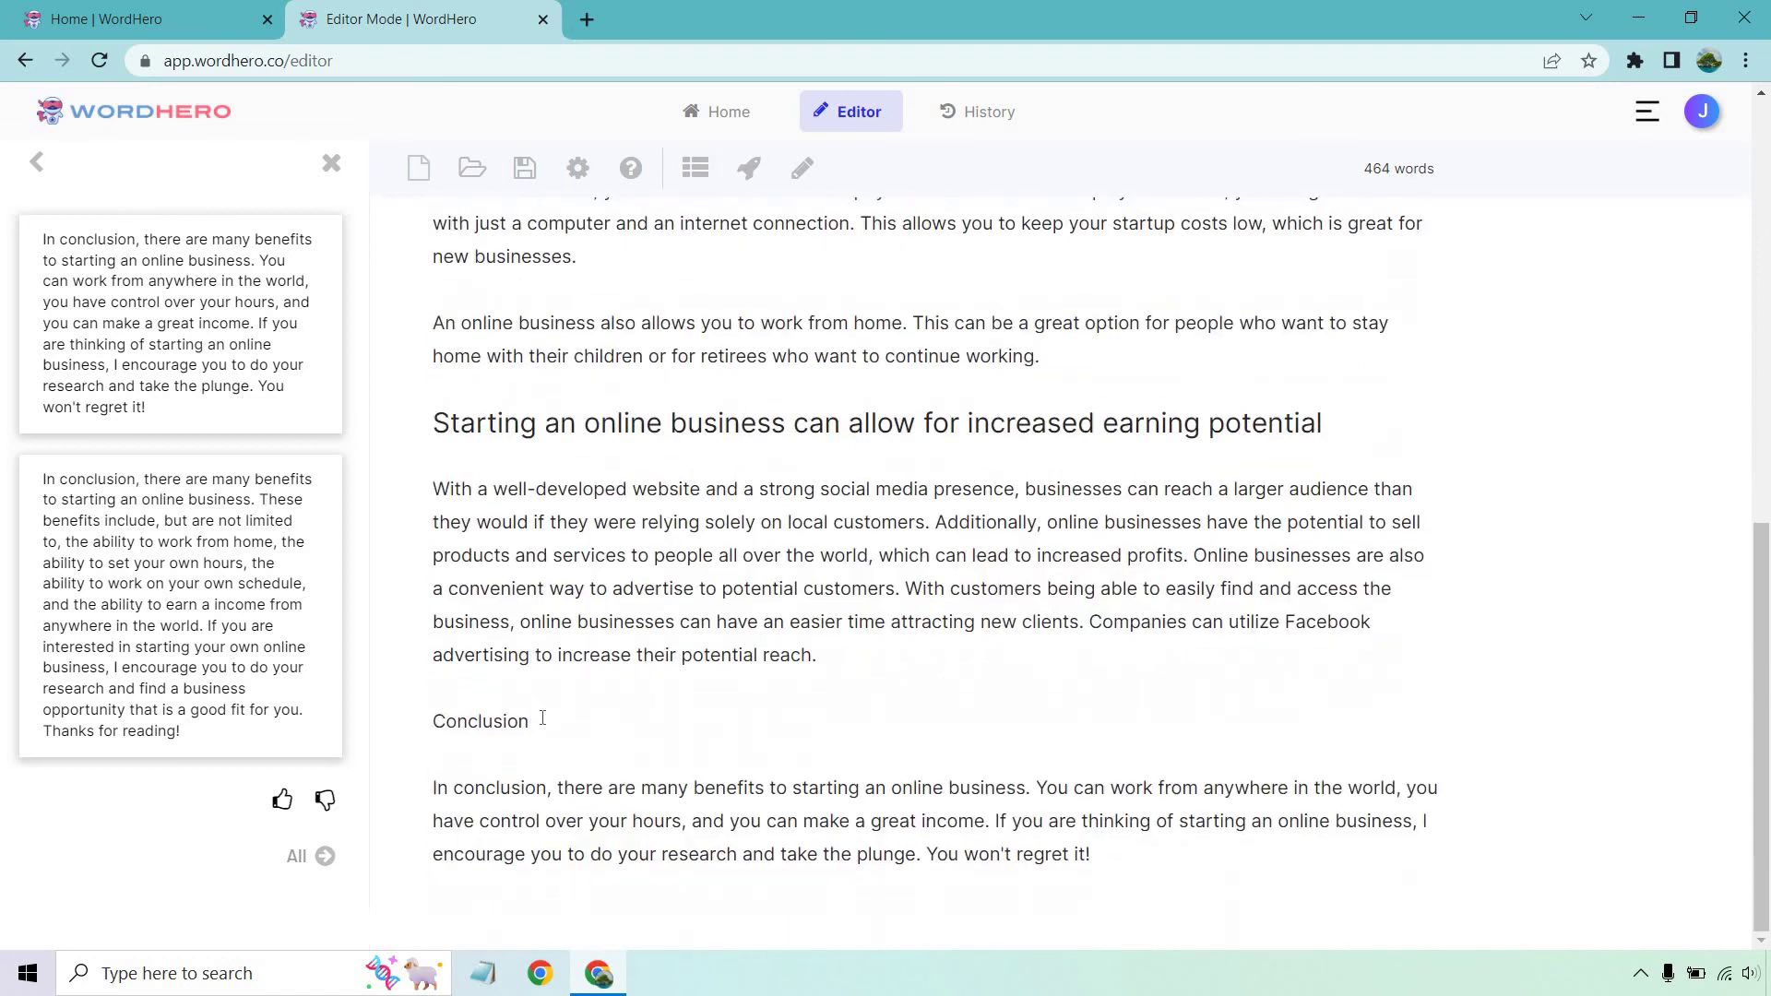
{"action": "left_click_drag", "start_coordinate": [533, 723], "coordinate": [389, 728]}
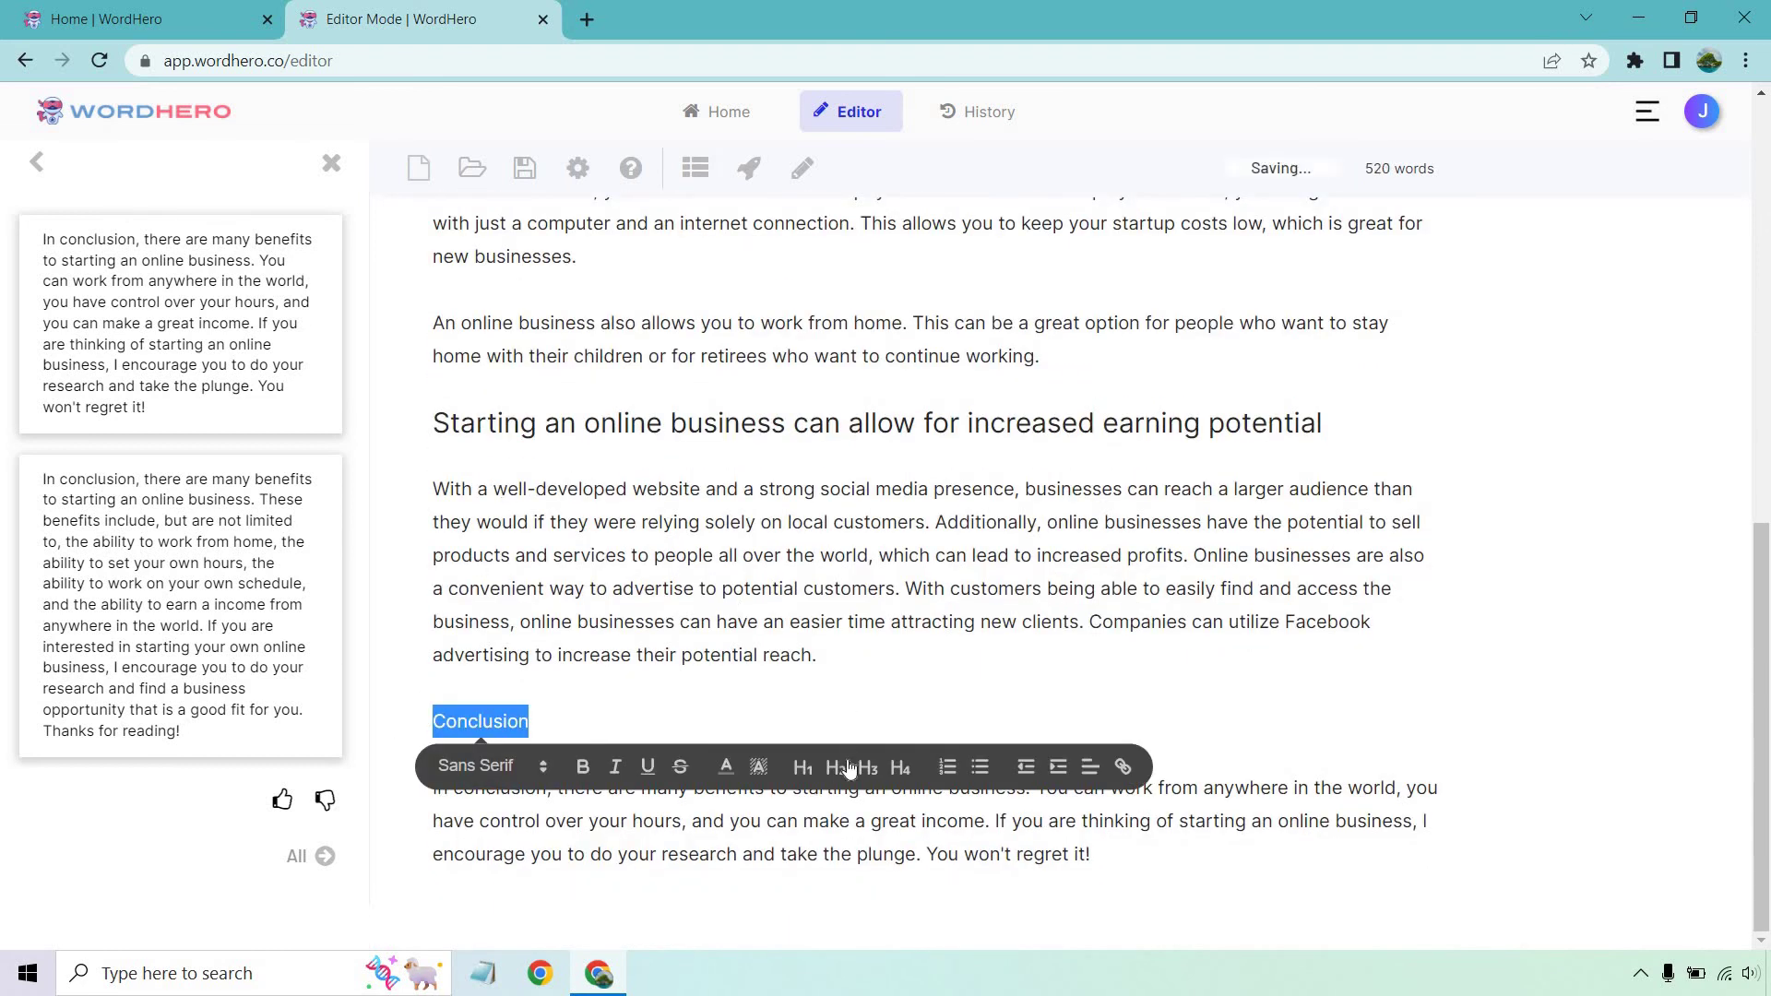
{"action": "left_click", "coordinate": [836, 767]}
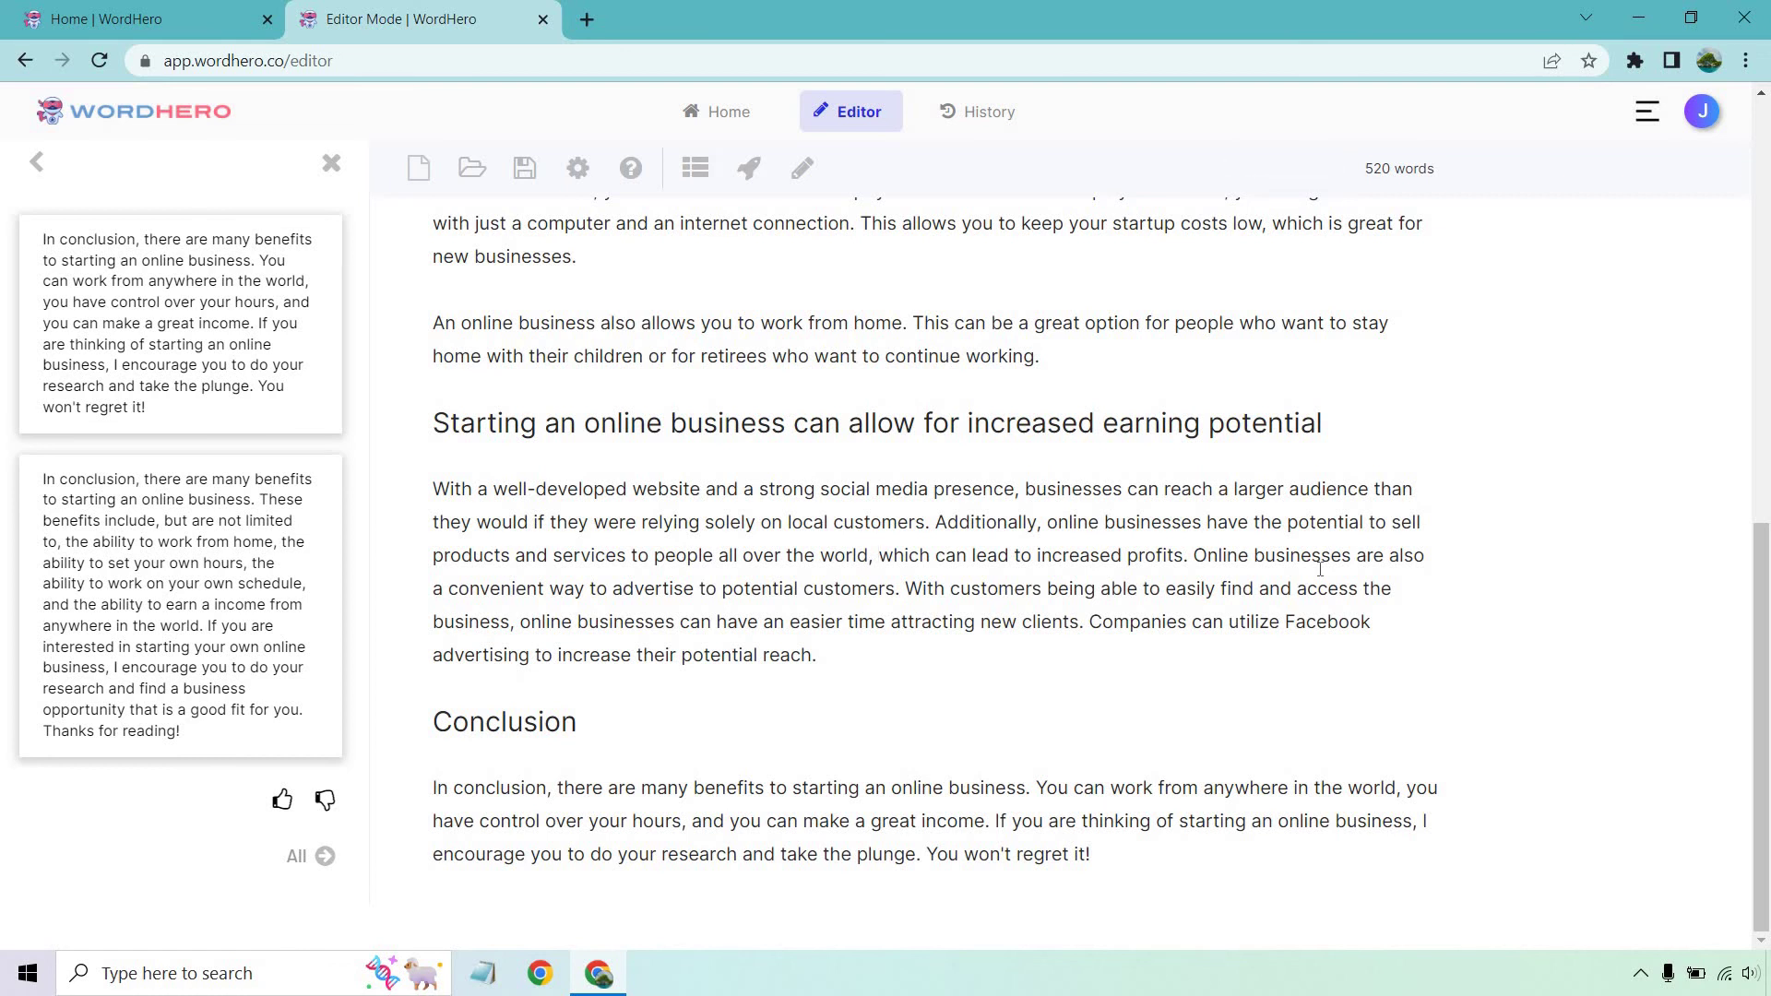
{"action": "scroll", "coordinate": [1319, 569], "scroll_direction": "up", "scroll_amount": 10}
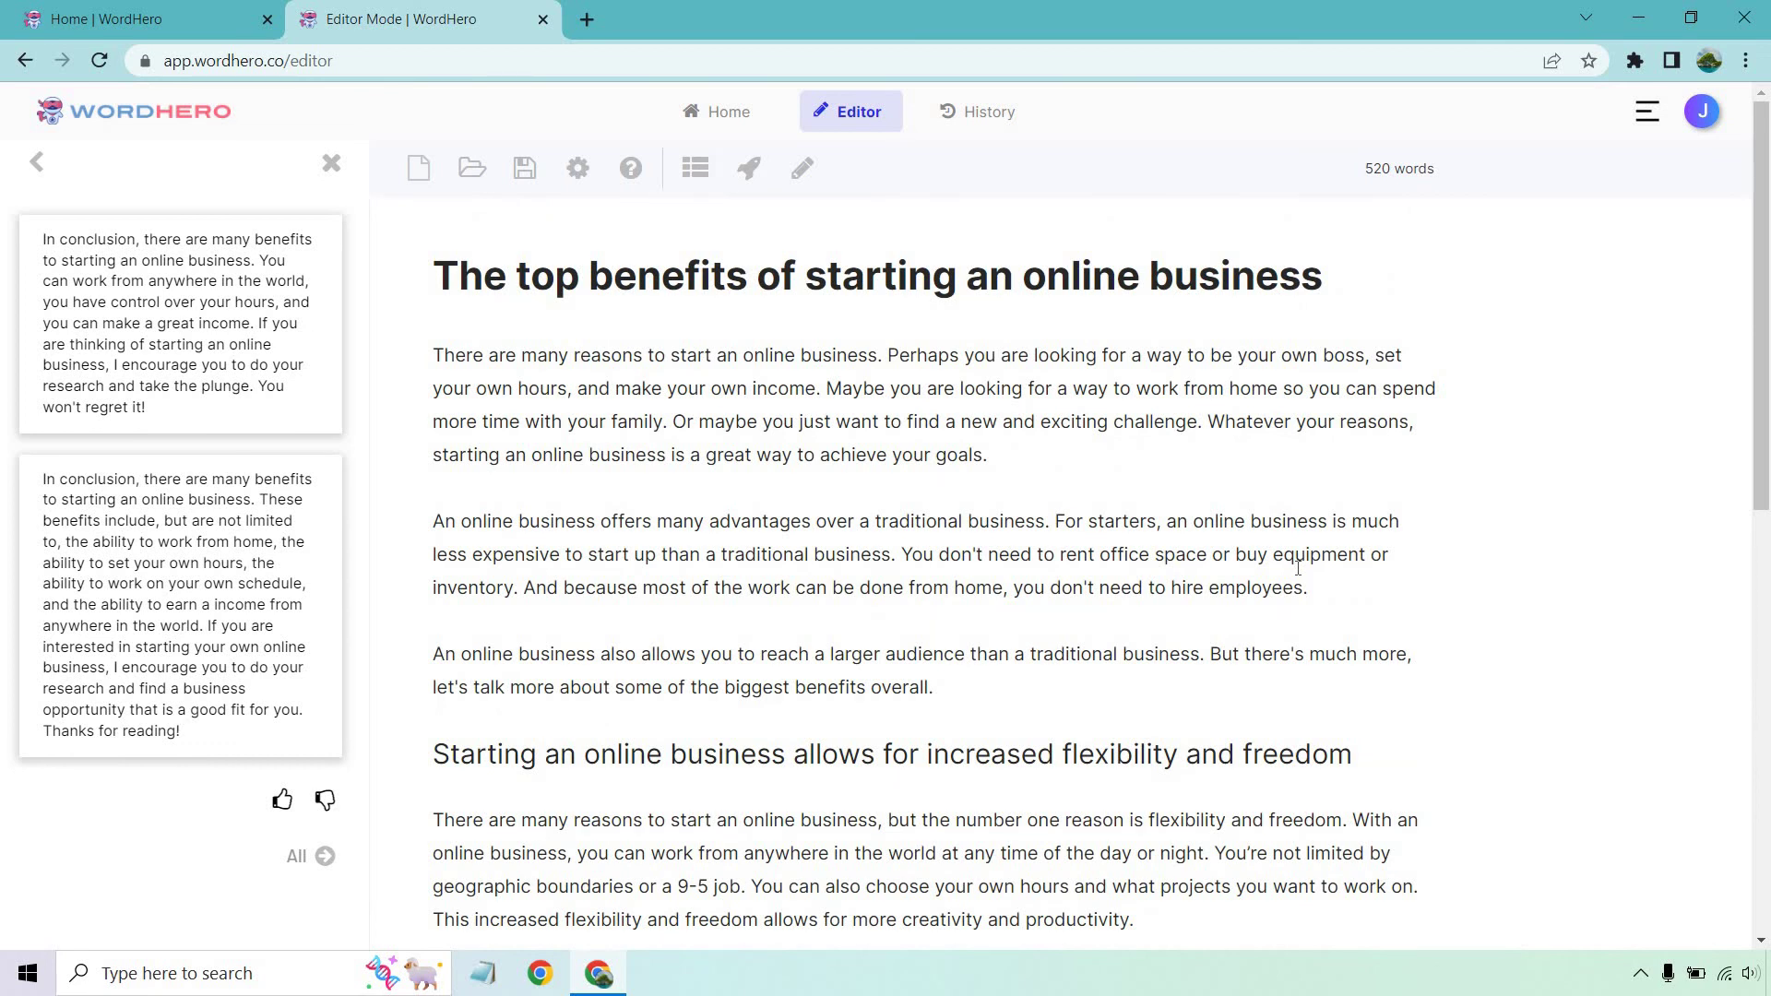
{"action": "scroll", "coordinate": [1298, 568], "scroll_direction": "down", "scroll_amount": 7}
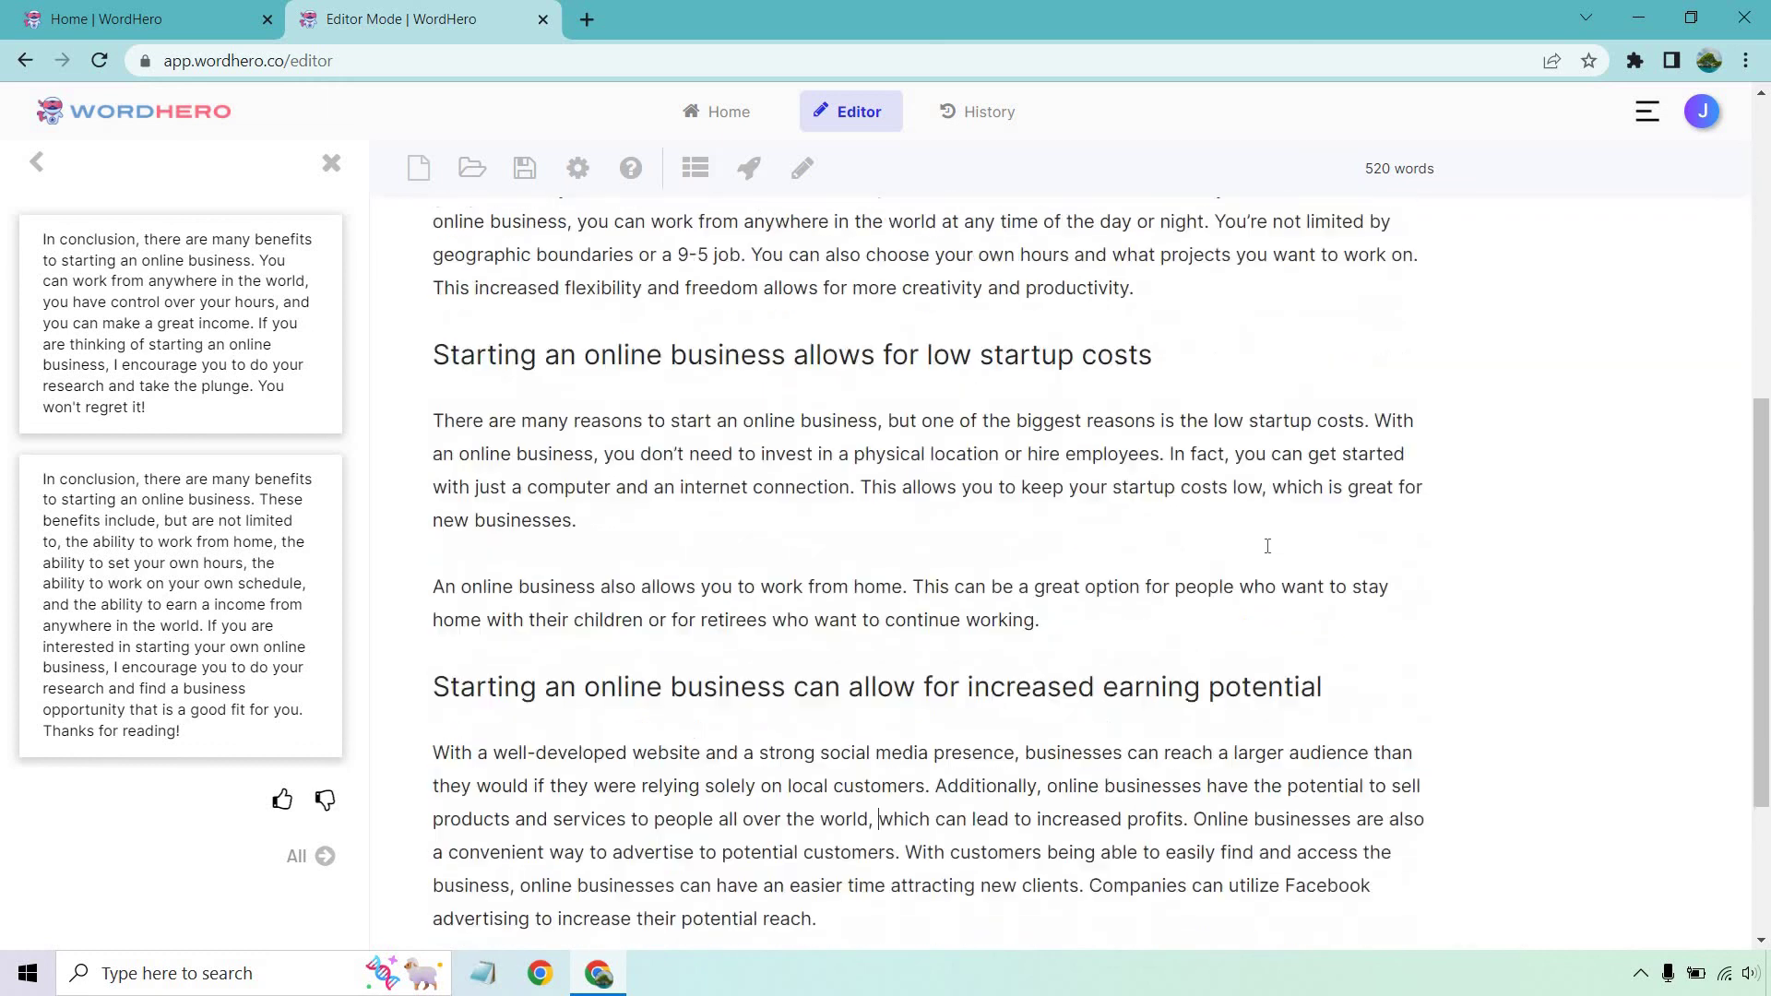
{"action": "scroll", "coordinate": [1267, 545], "scroll_direction": "up", "scroll_amount": 5}
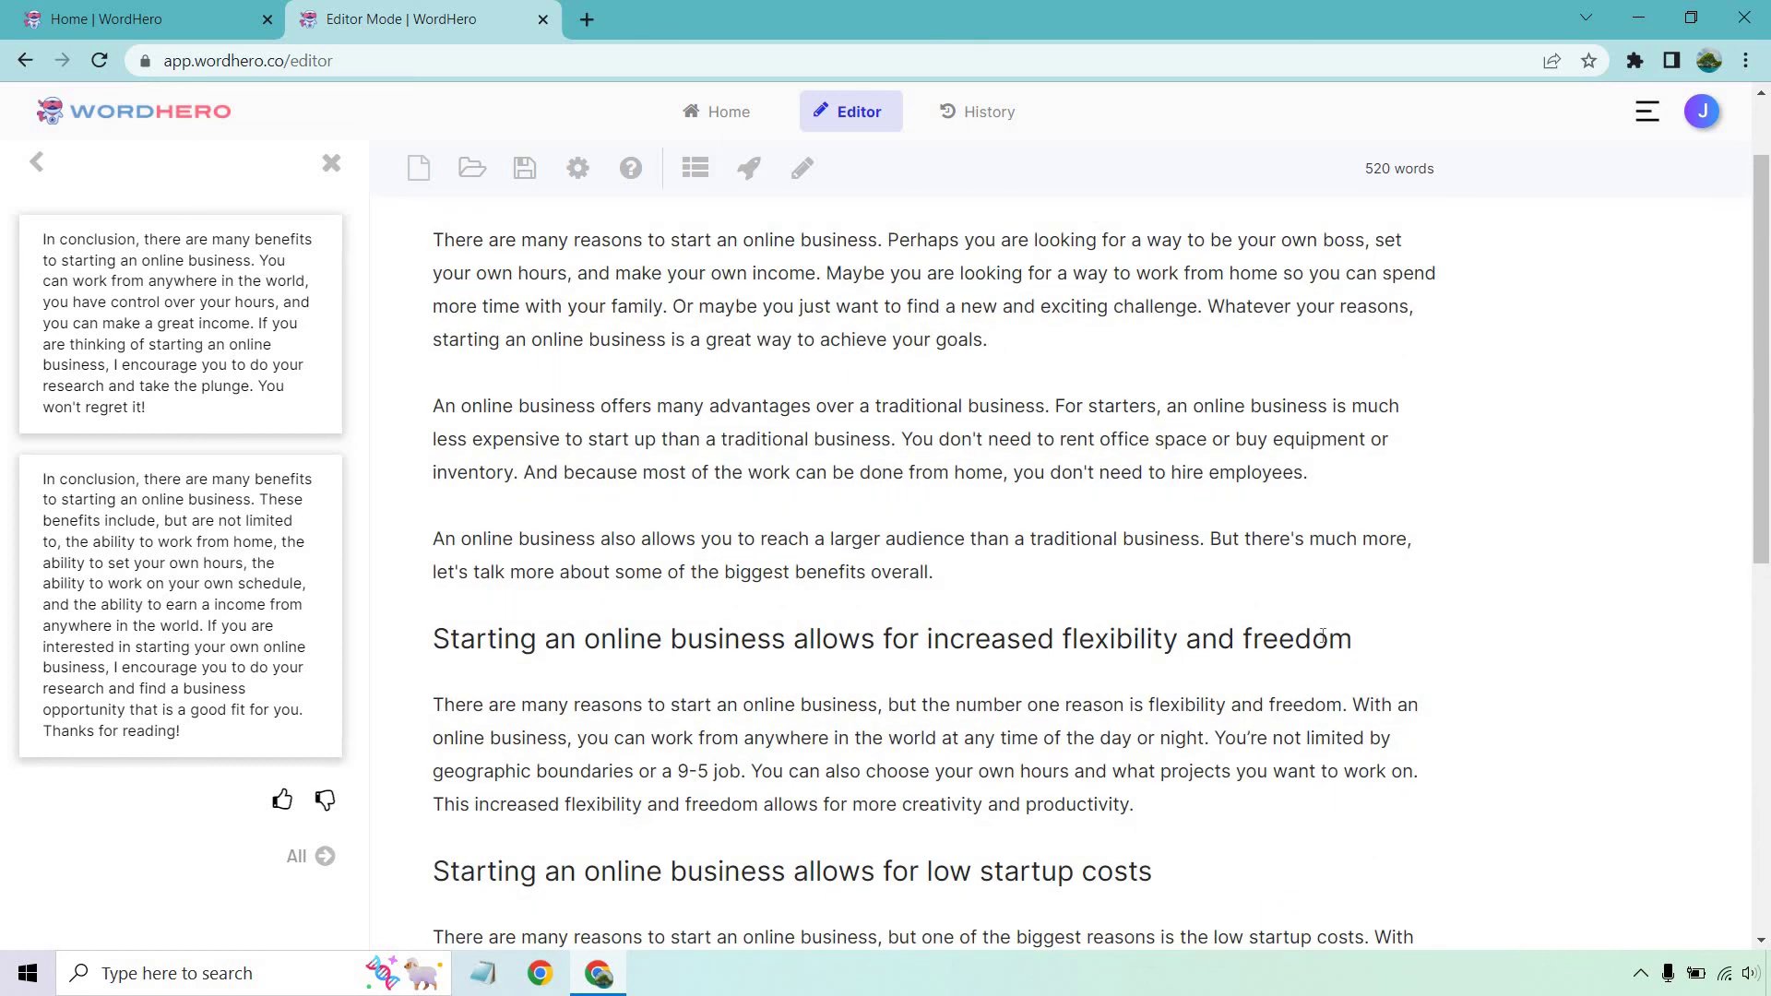
{"action": "left_click_drag", "start_coordinate": [1322, 634], "coordinate": [815, 638]}
{"action": "left_click", "coordinate": [825, 539]}
{"action": "scroll", "coordinate": [951, 503], "scroll_direction": "up", "scroll_amount": 2}
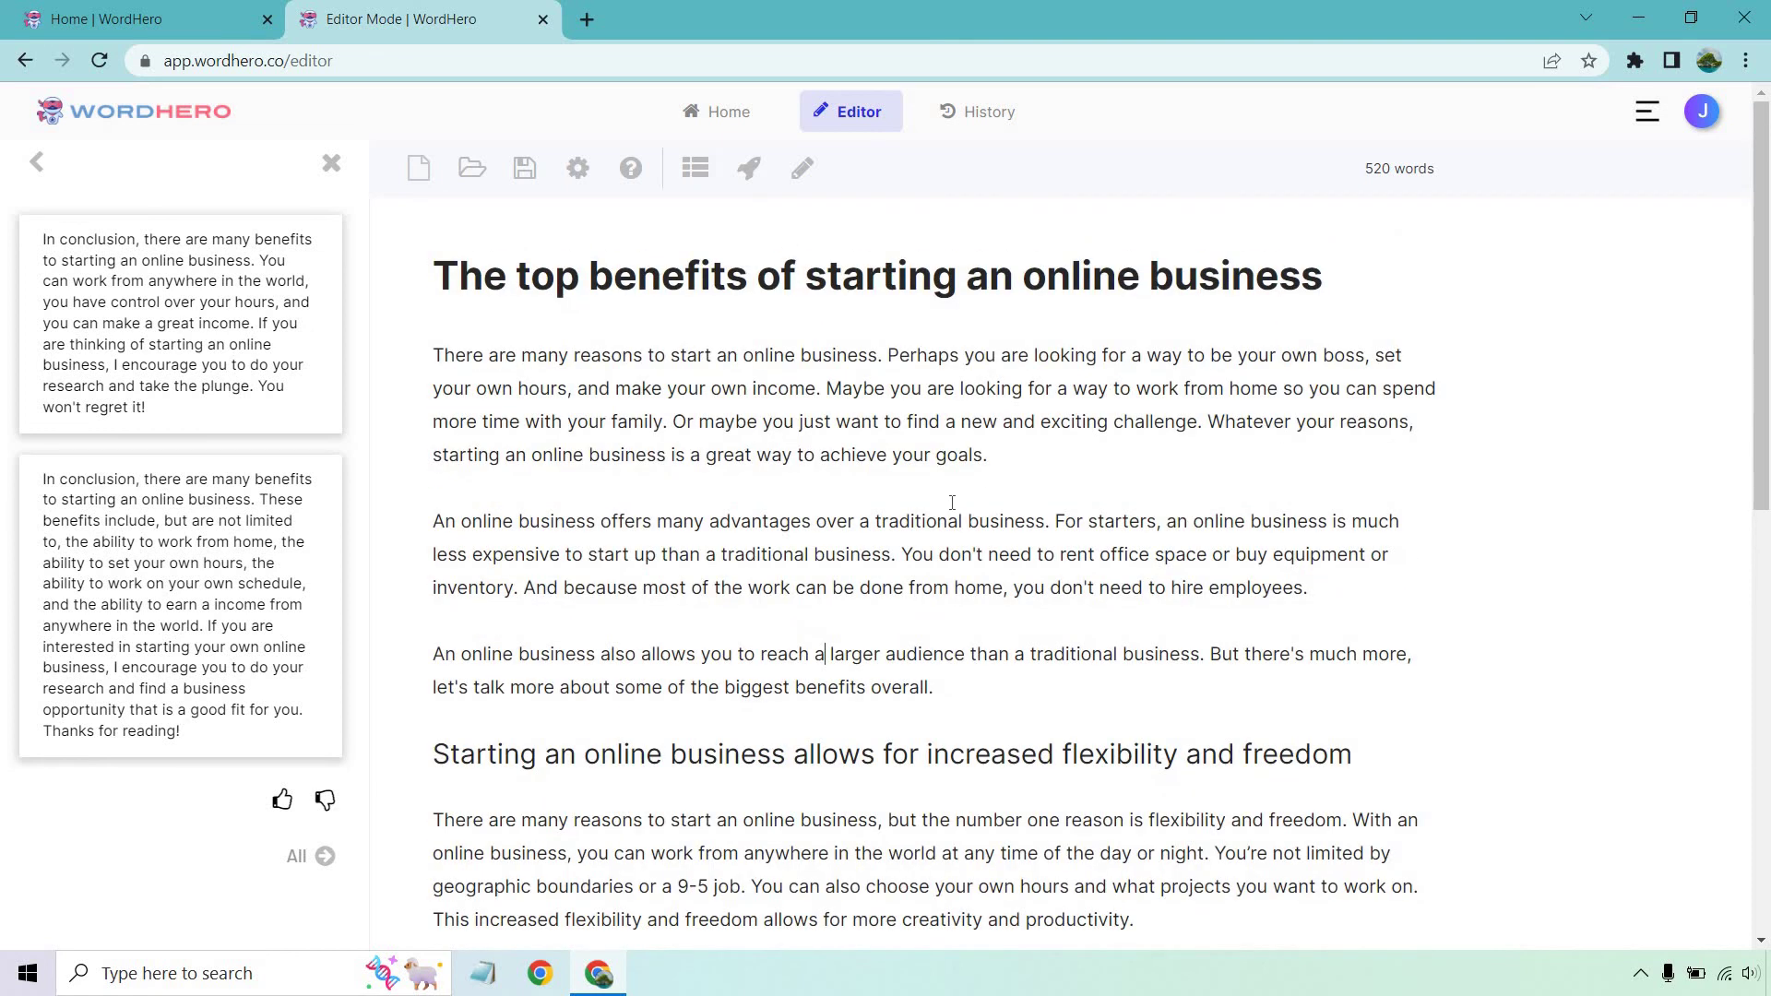